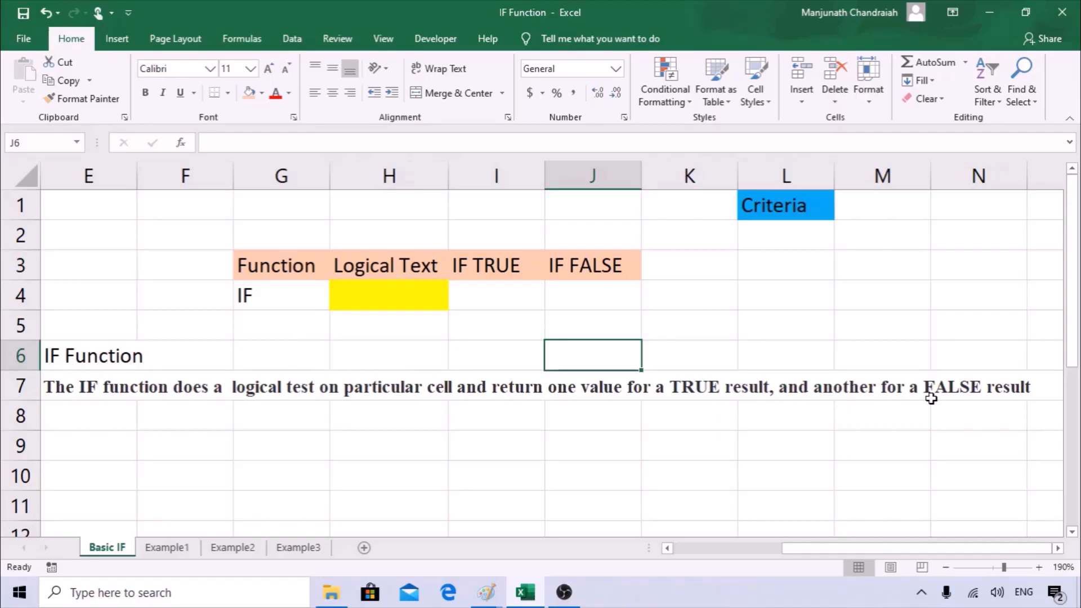
pyautogui.click(291, 420)
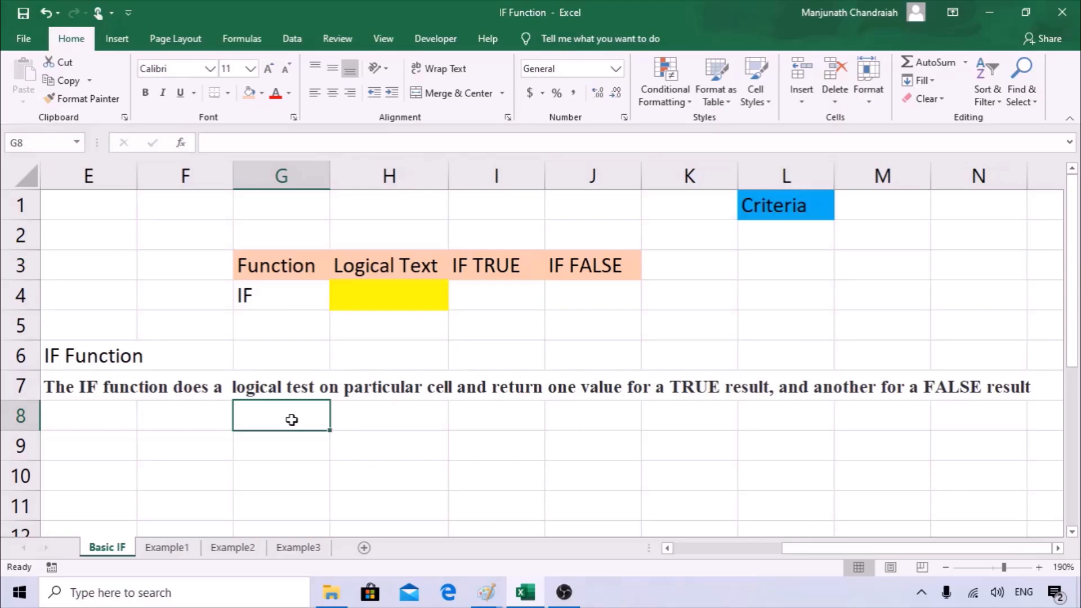
pyautogui.click(304, 445)
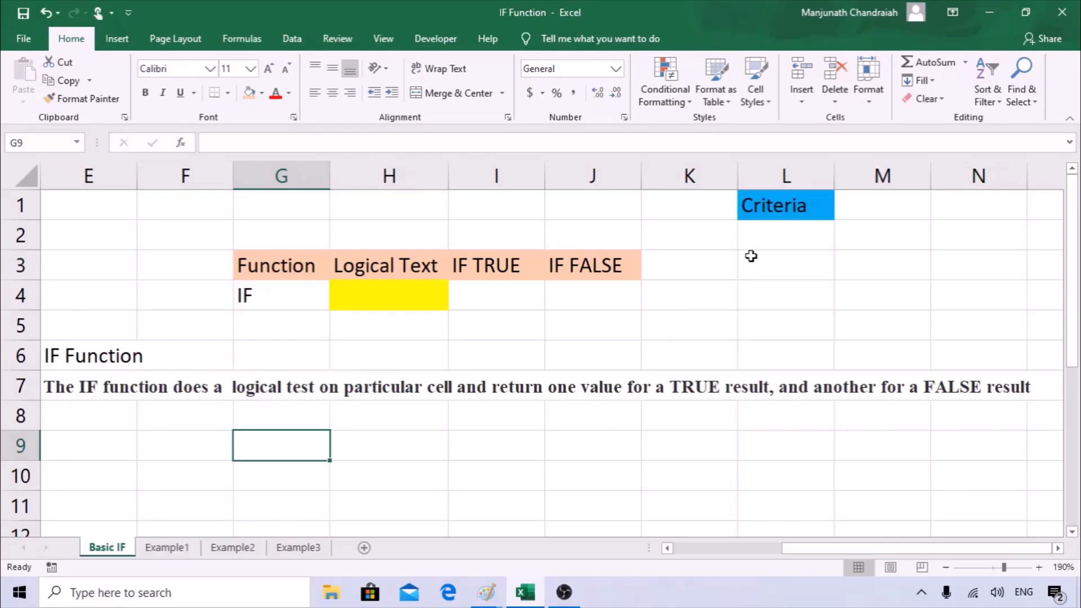
# Enter Coffee in cell L2 under the Criteria heading.
pyautogui.click(762, 235)
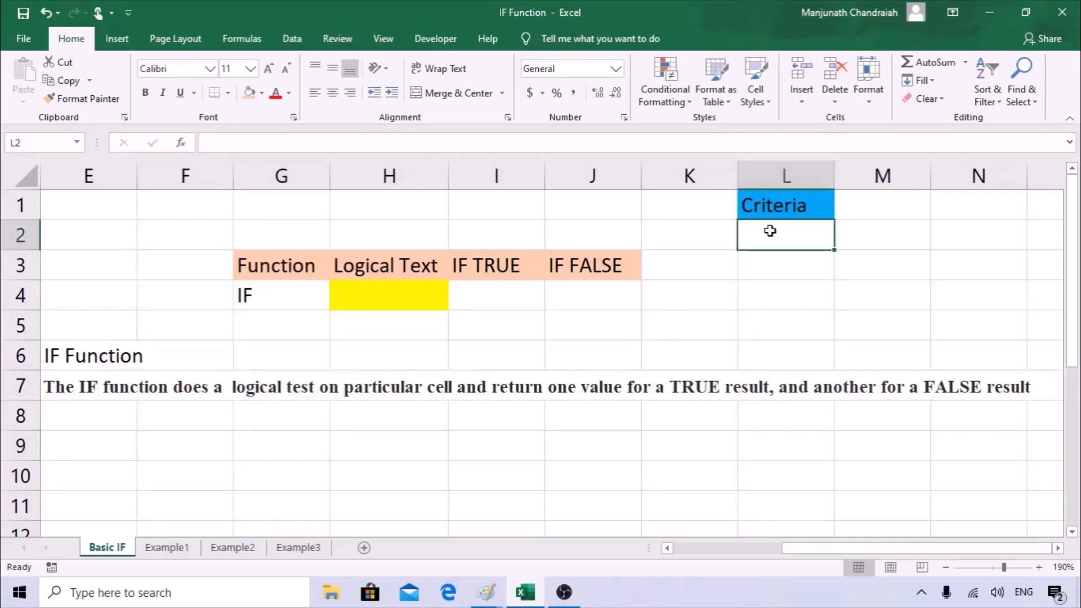
pyautogui.write('Coffee')
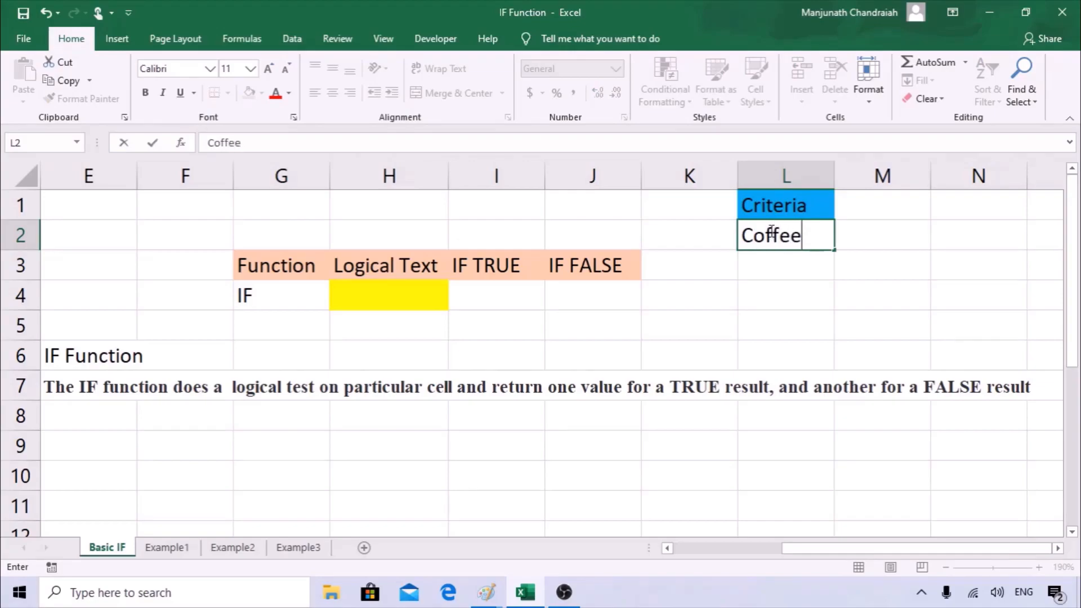
pyautogui.press('Return')
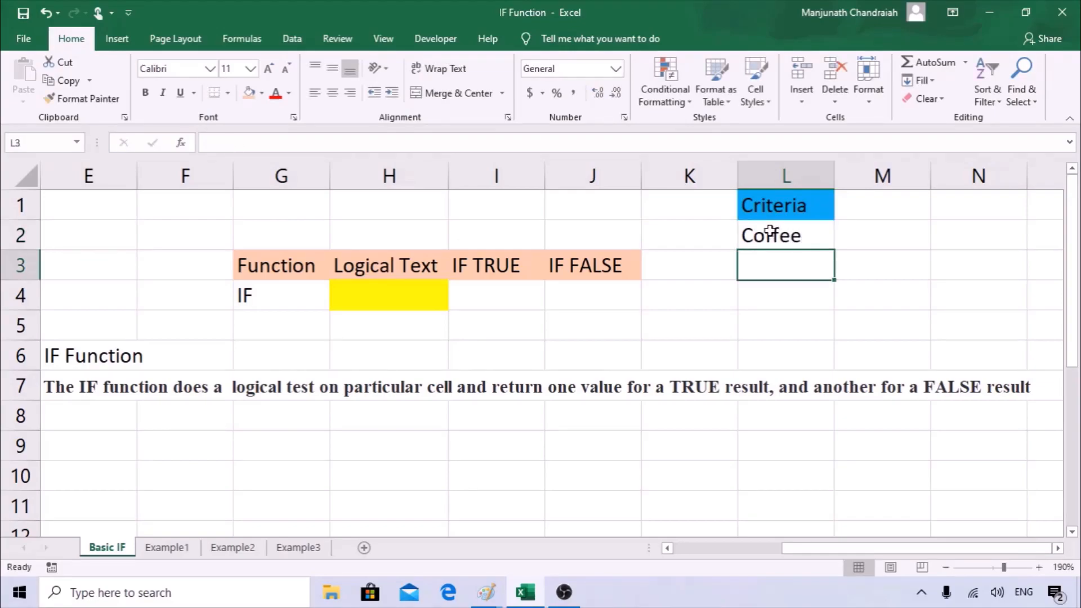
# Start an IF function in cell I4 and open its function arguments, keeping the cells in row 4 accessible.
pyautogui.click(378, 293)
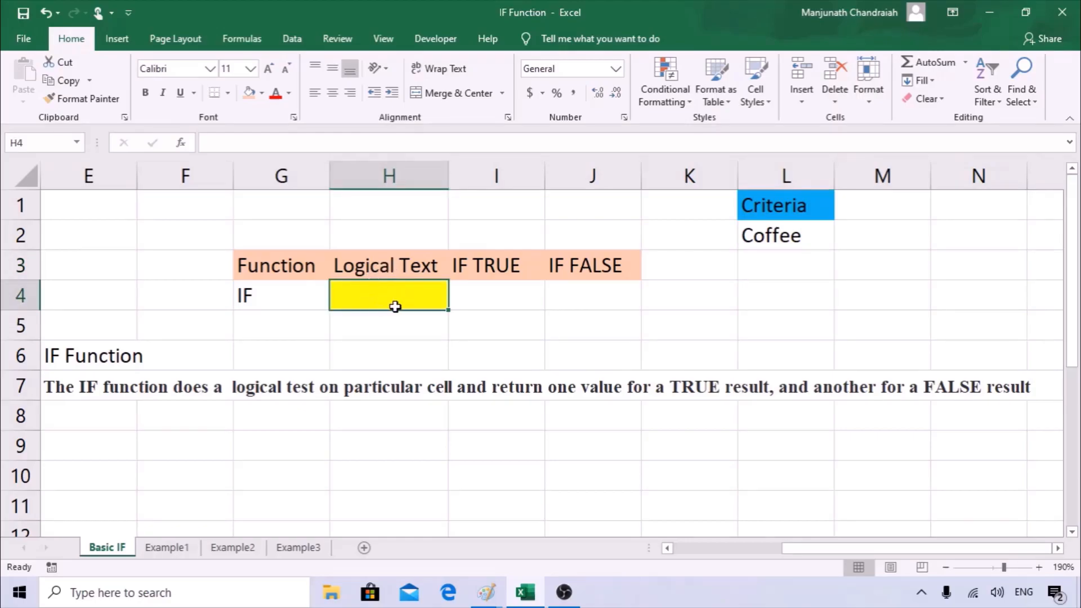
pyautogui.click(480, 296)
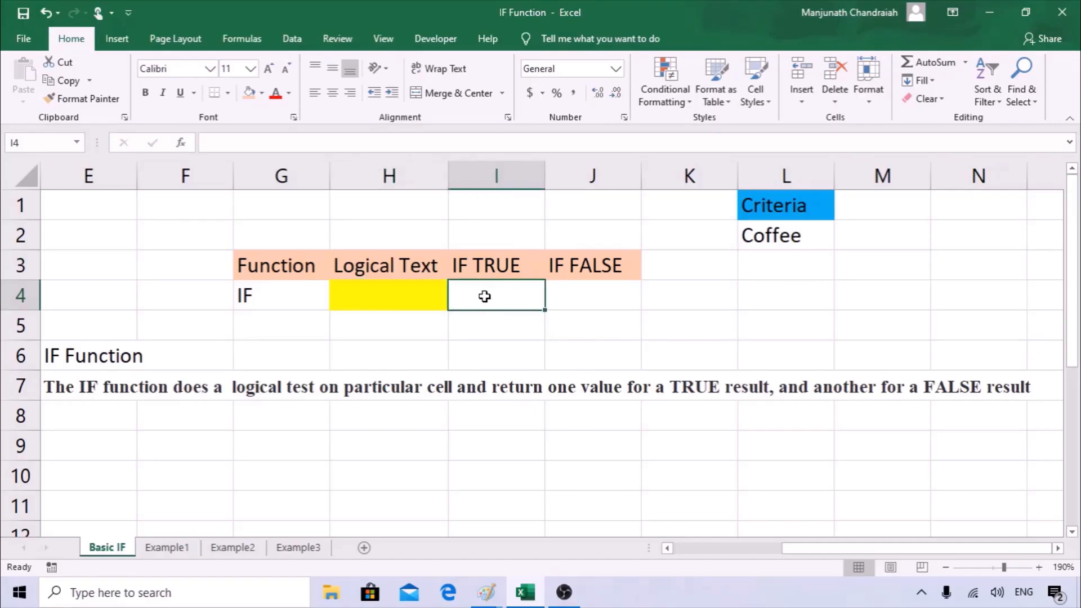
pyautogui.write('=IF(')
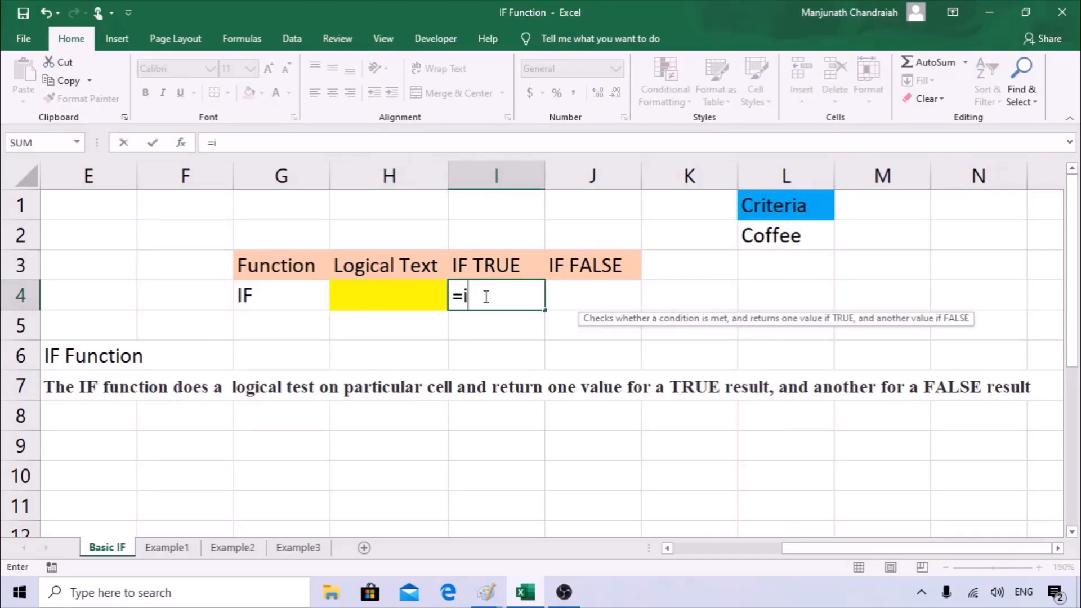
pyautogui.click(181, 143)
pyautogui.moveTo(518, 245); pyautogui.dragTo(584, 282)
# Set the logical test of the IF function to H4="Coffee".
pyautogui.click(392, 292)
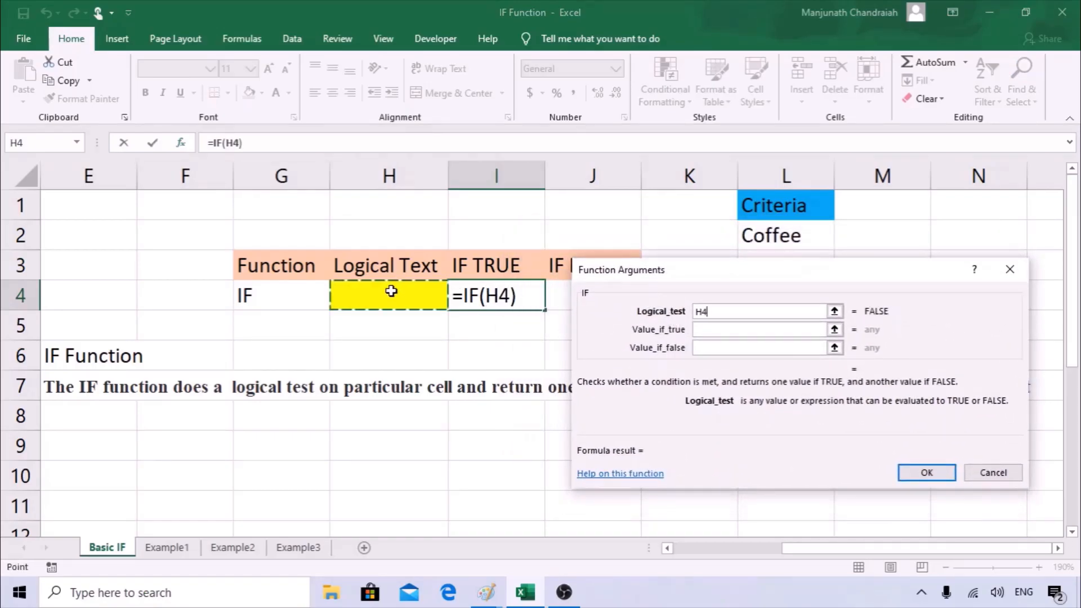
pyautogui.click(725, 313)
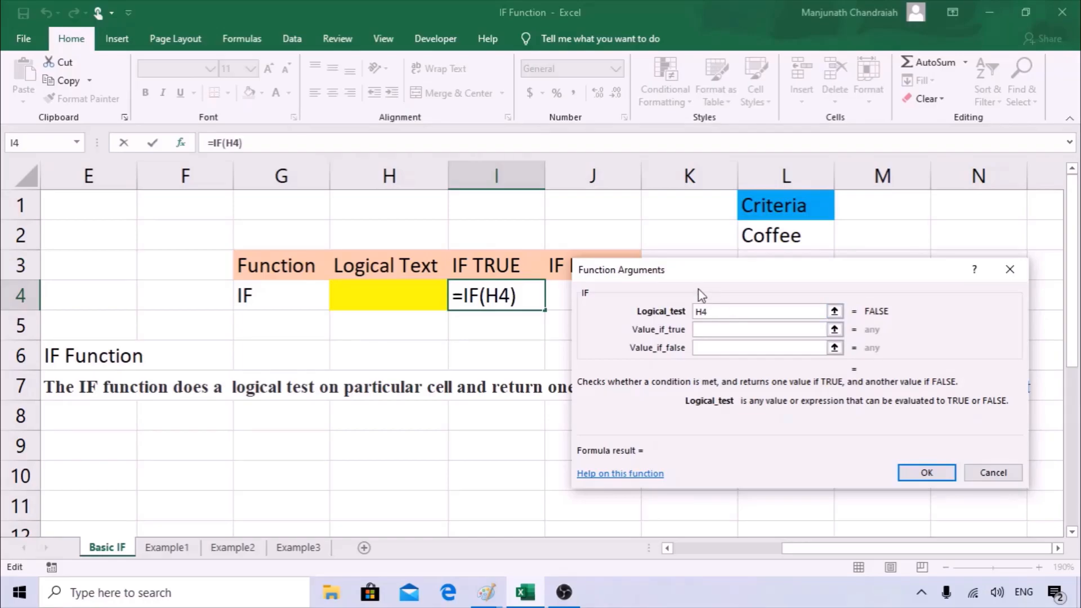
pyautogui.write('=')
pyautogui.write('"Coffee')
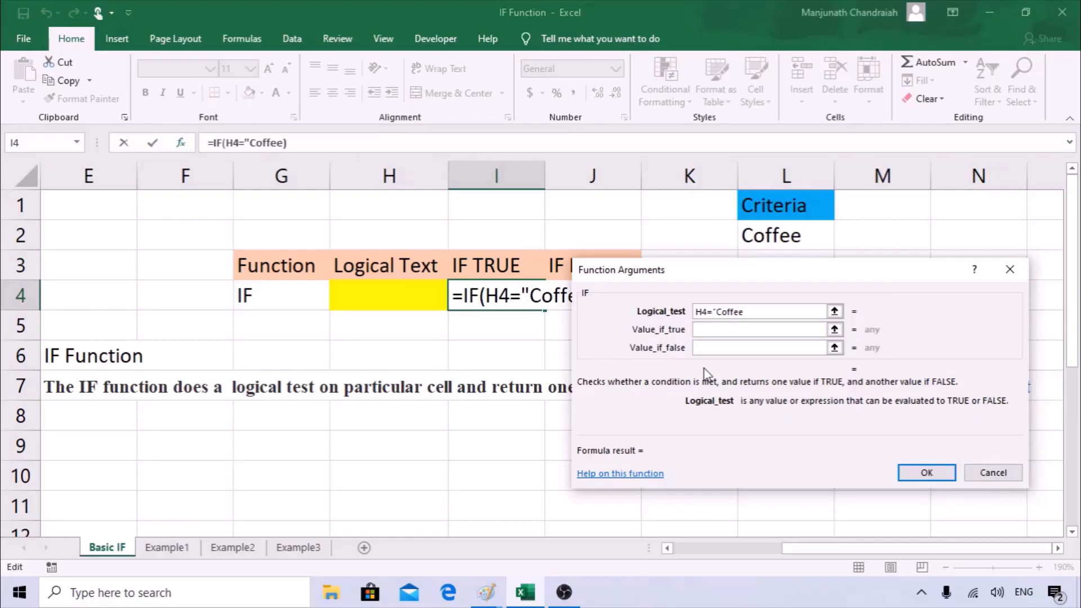
pyautogui.write('"')
pyautogui.press('Tab')
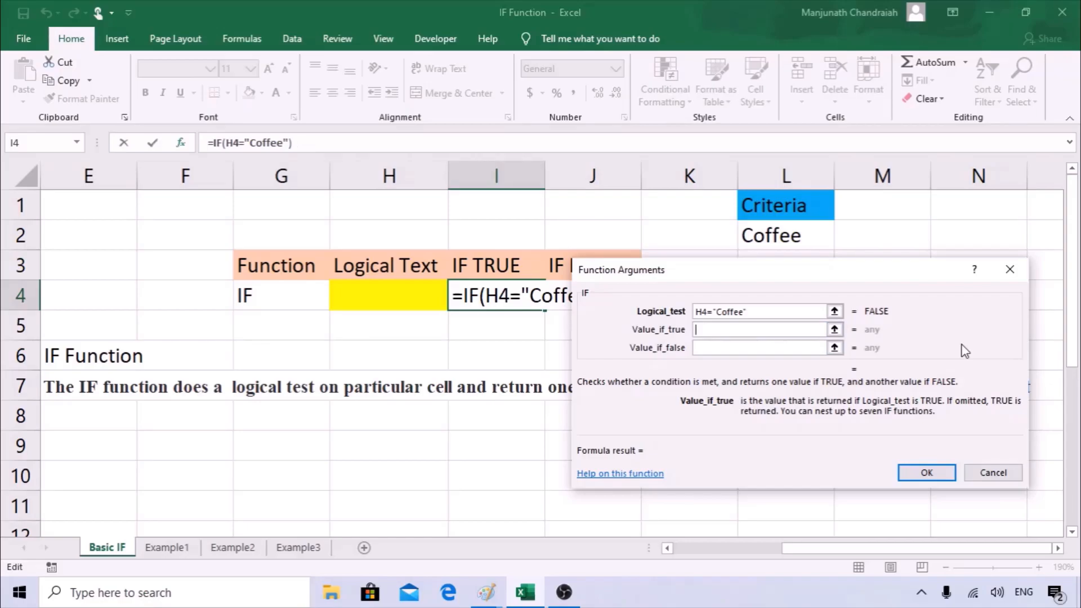
# Set the IF function's value if true to "True".
pyautogui.write('"Coffee')
pyautogui.press('BackSpace')
pyautogui.press('BackSpace')
pyautogui.press('BackSpace')
pyautogui.press('BackSpace')
pyautogui.press('BackSpace')
pyautogui.press('BackSpace')
pyautogui.write('Tue')
pyautogui.press('BackSpace')
pyautogui.press('BackSpace')
pyautogui.write('rue"')
# Set the IF function's value if false to "False" and insert the formula into I4.
pyautogui.click(720, 348)
pyautogui.write('"')
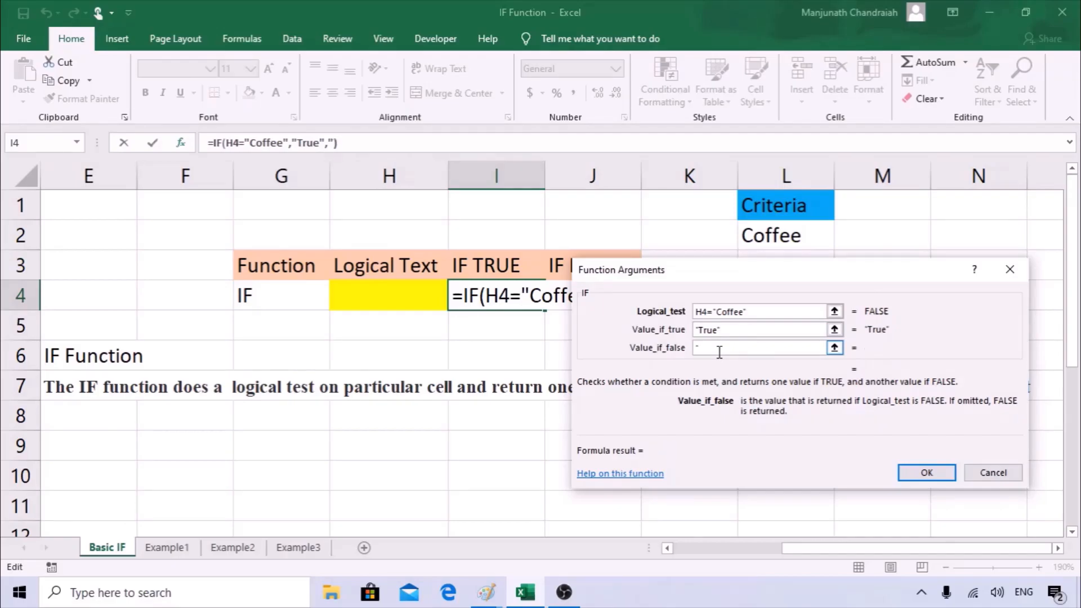
pyautogui.write('False"')
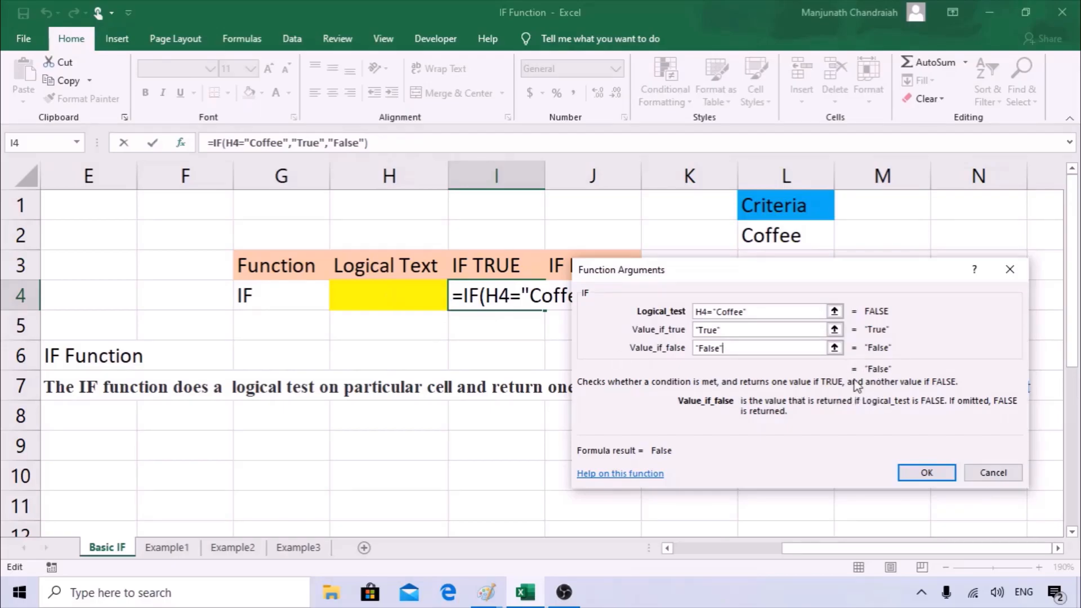
pyautogui.click(923, 472)
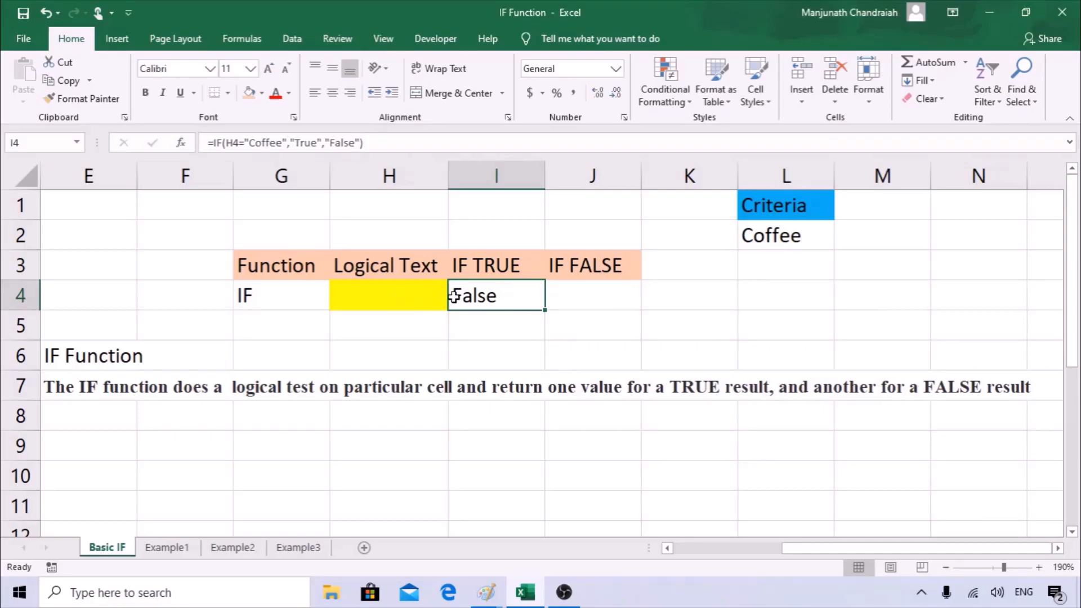
# Enter Coffee in the yellow Logical Text cell H4.
pyautogui.click(356, 299)
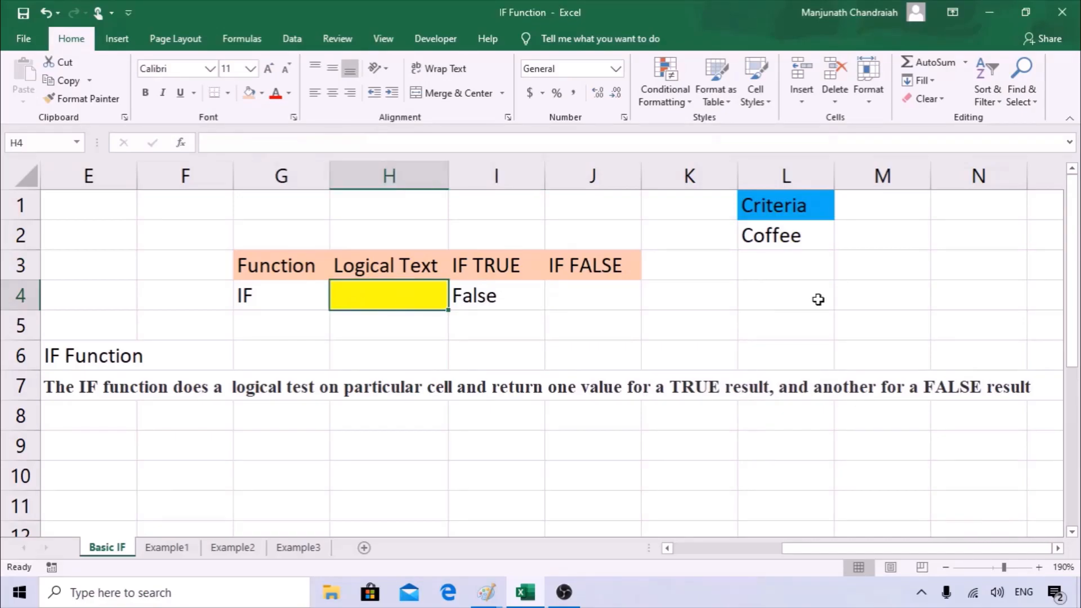
pyautogui.write('Coffee')
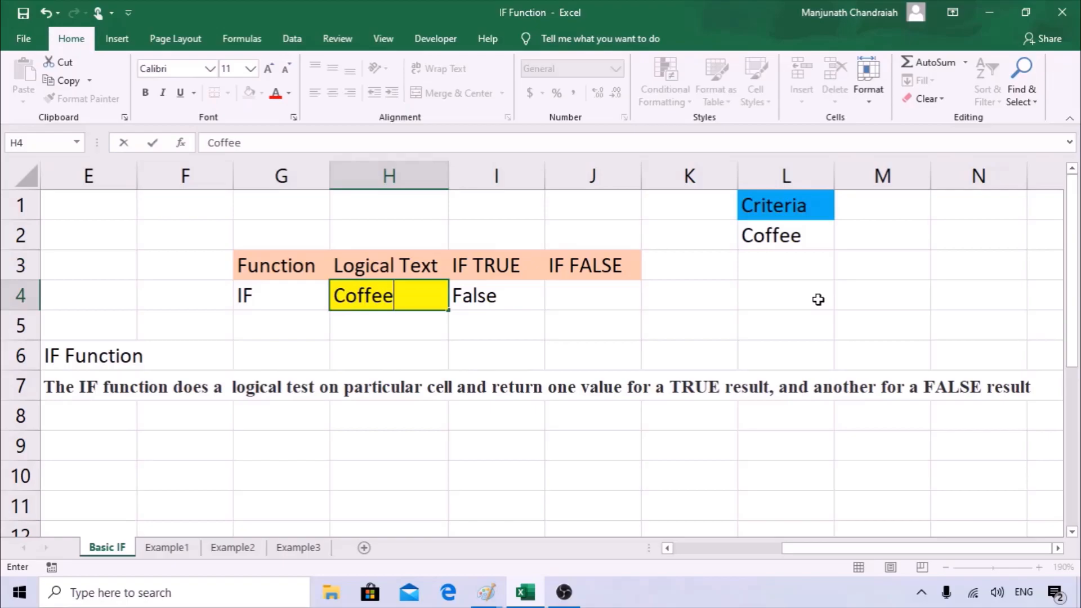
pyautogui.press('Return')
# Review the IF formula in cell I4, its "Coffee" criterion and its function arguments.
pyautogui.click(500, 301)
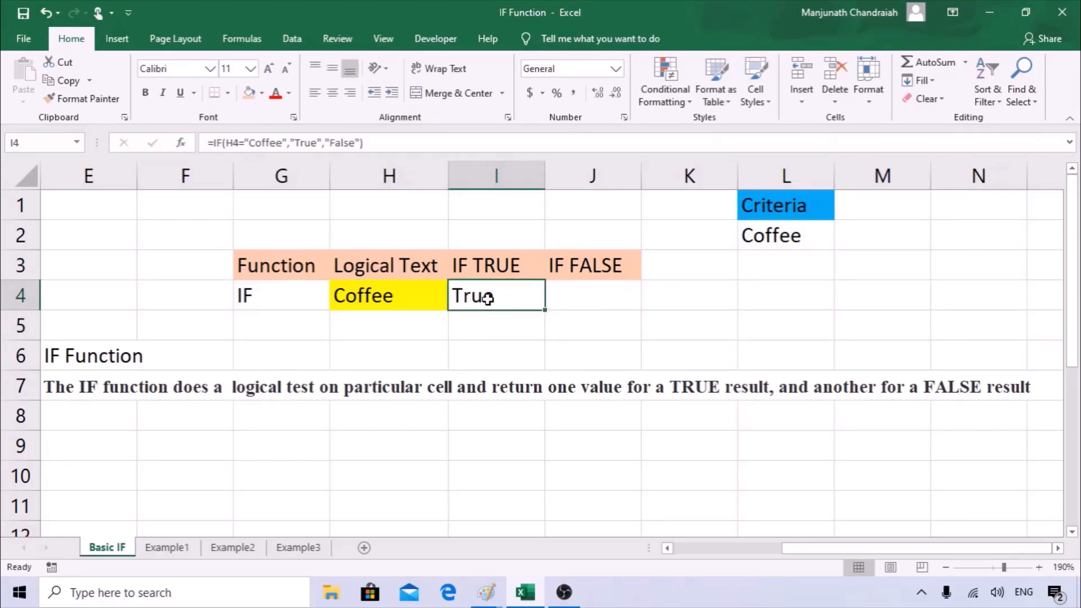
pyautogui.moveTo(286, 142); pyautogui.dragTo(254, 145)
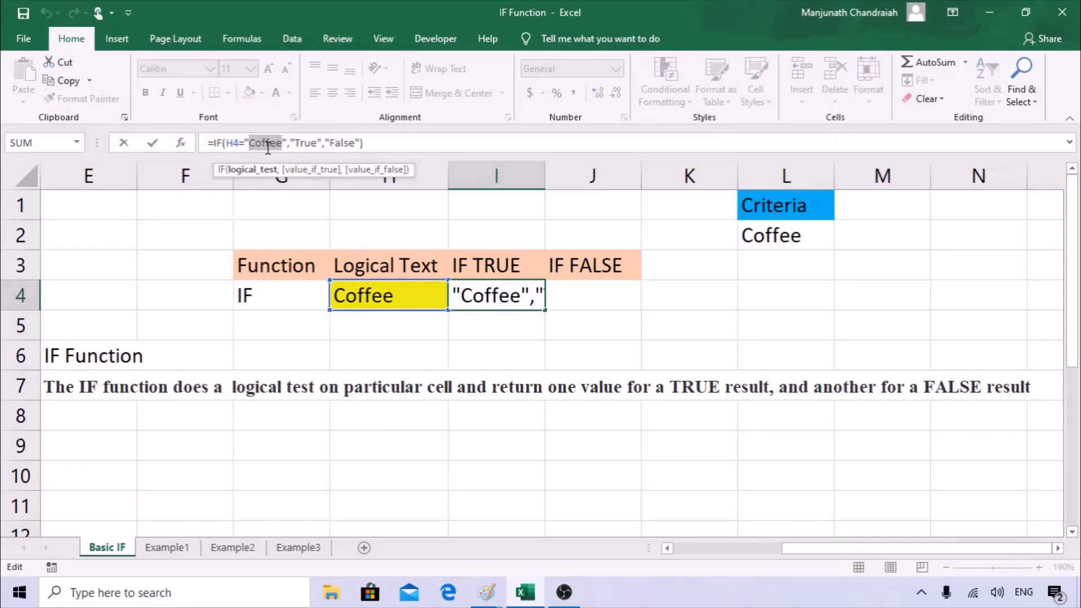
pyautogui.hotkey('ctrl', 'Return')
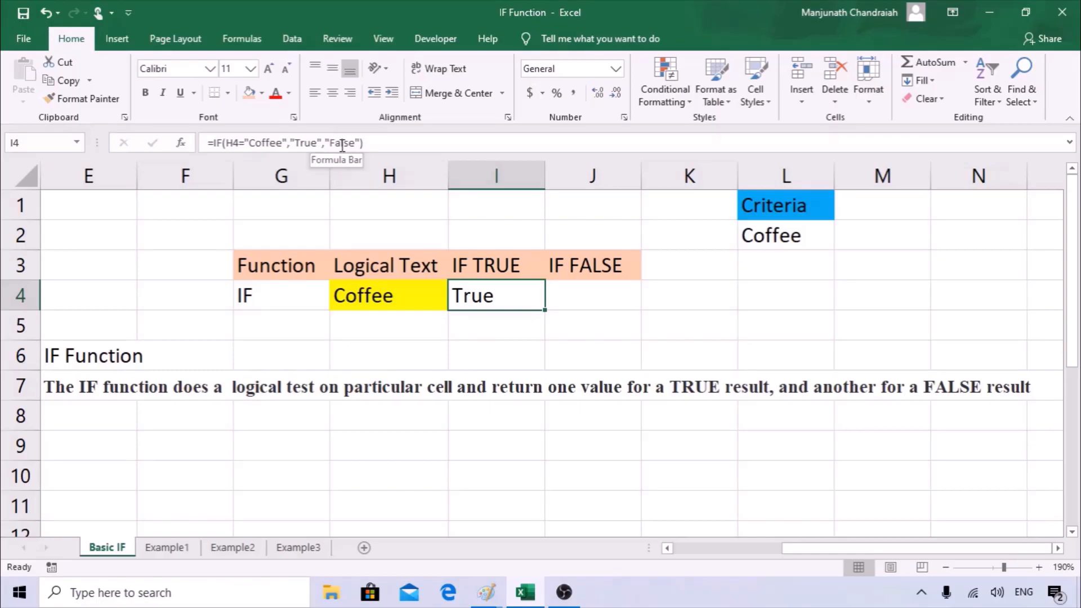
pyautogui.click(181, 143)
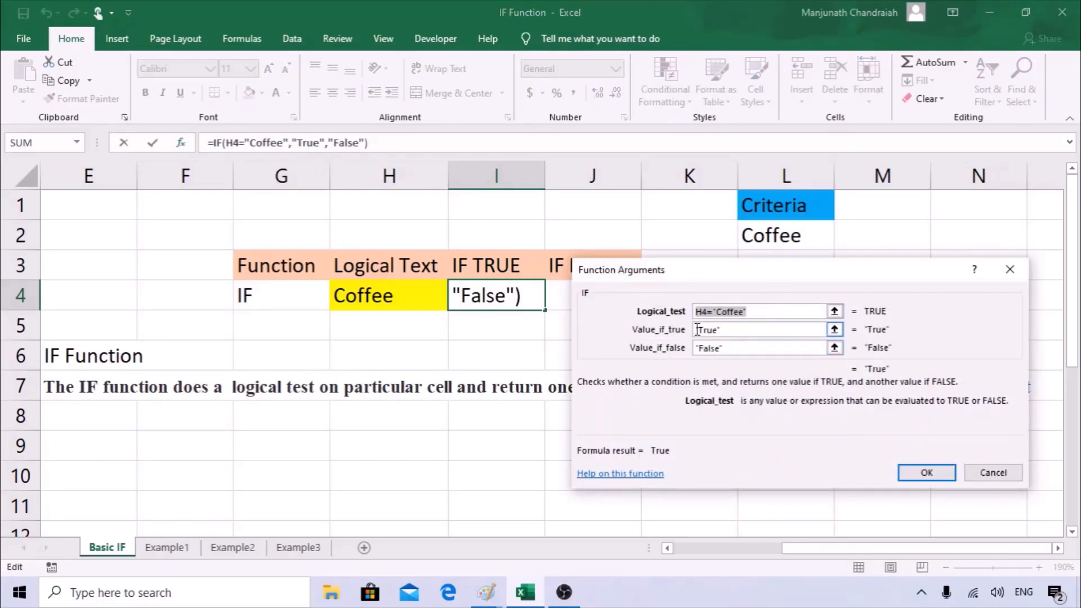
pyautogui.press('Return')
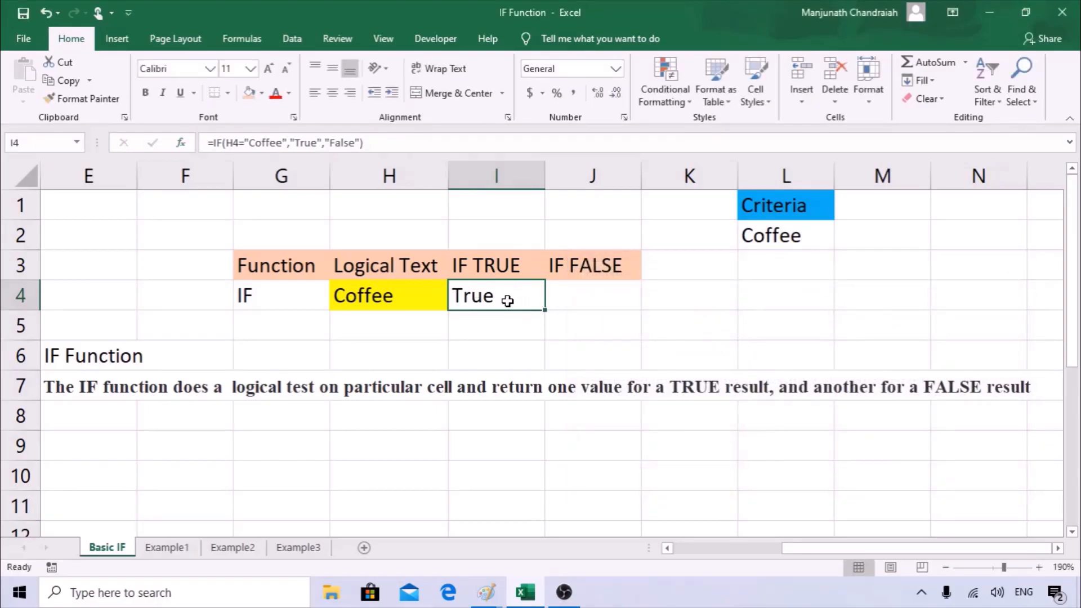
pyautogui.click(577, 287)
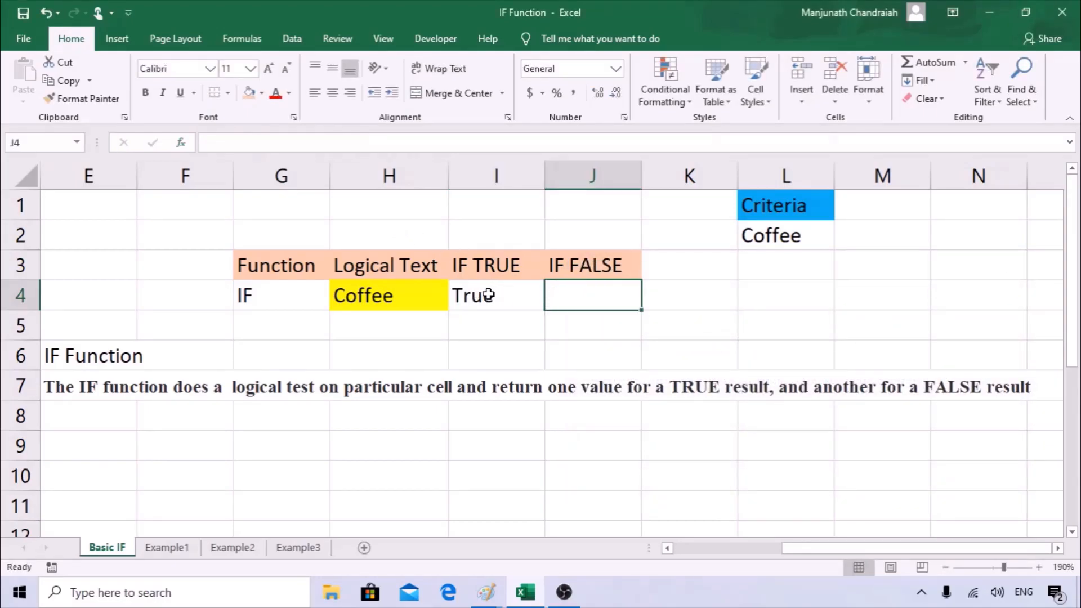
# Clear cell I4, start a new IF function there and open its function arguments without covering the table.
pyautogui.click(487, 294)
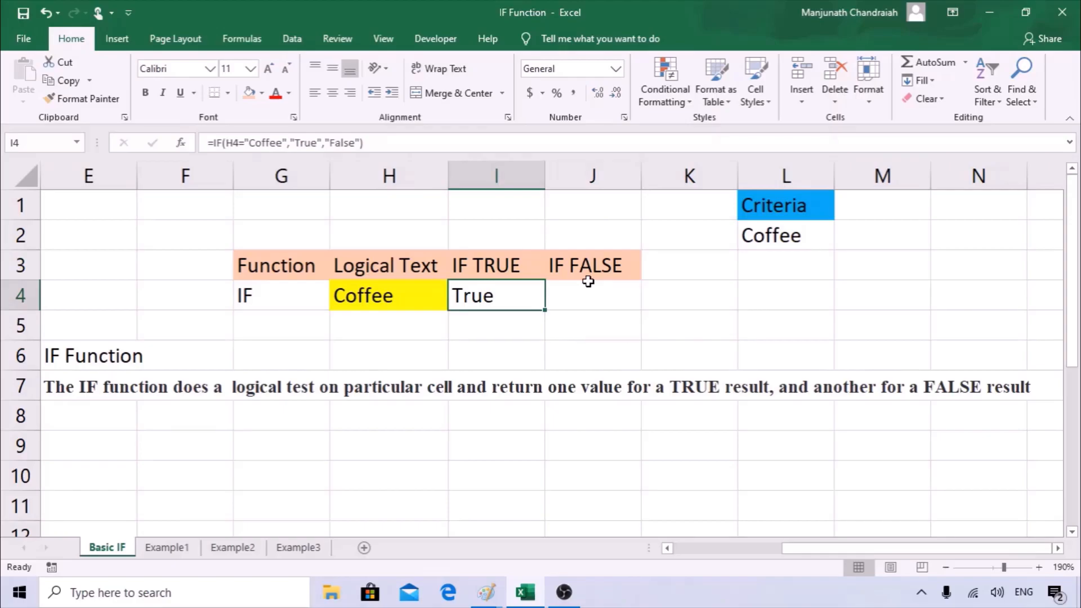
pyautogui.press('Delete')
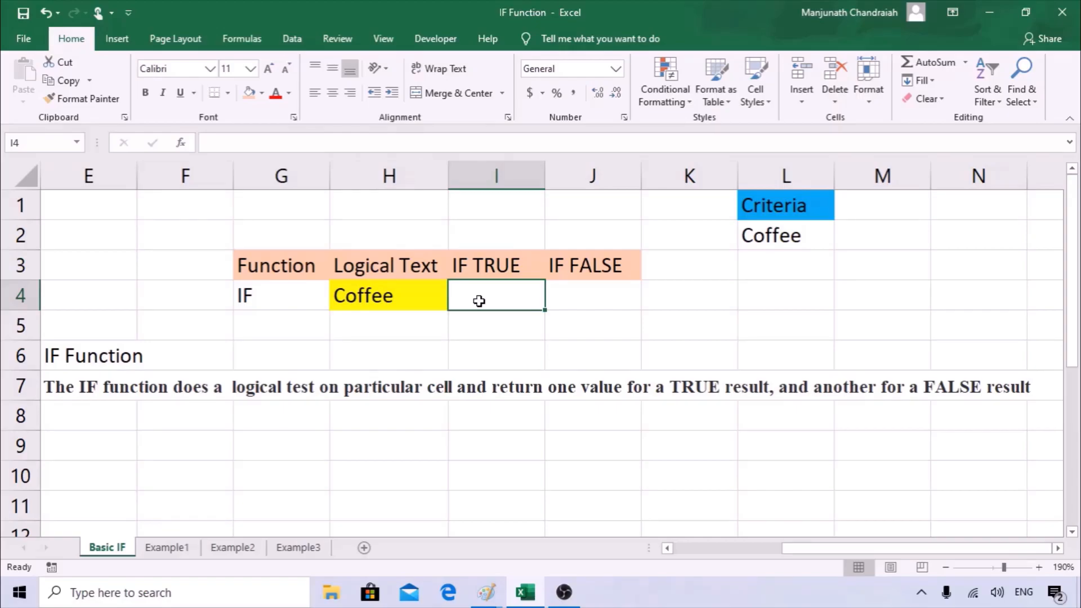
pyautogui.click(188, 143)
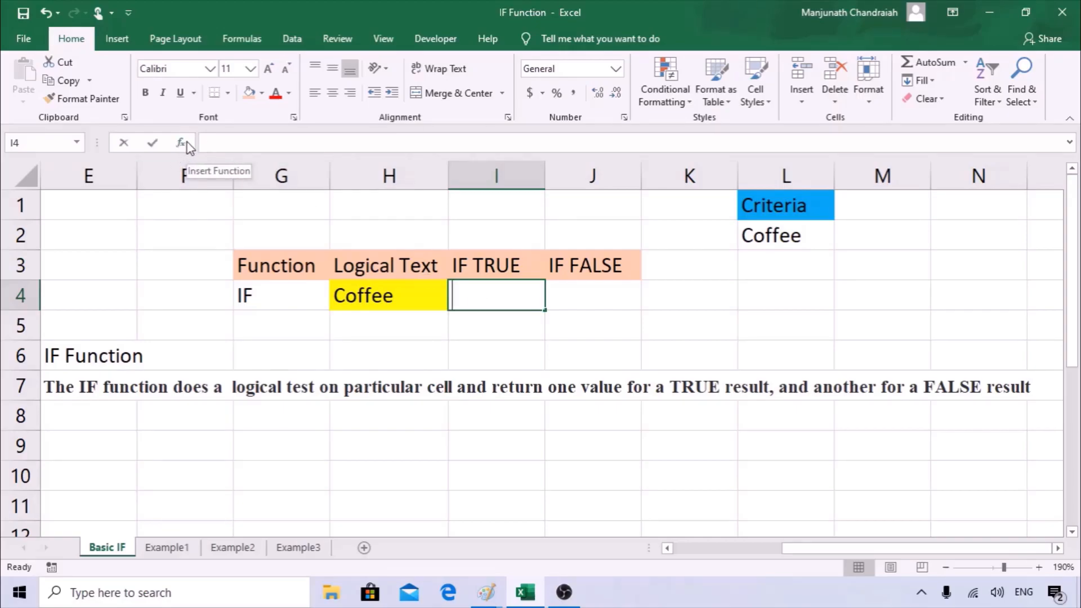
pyautogui.write('=i')
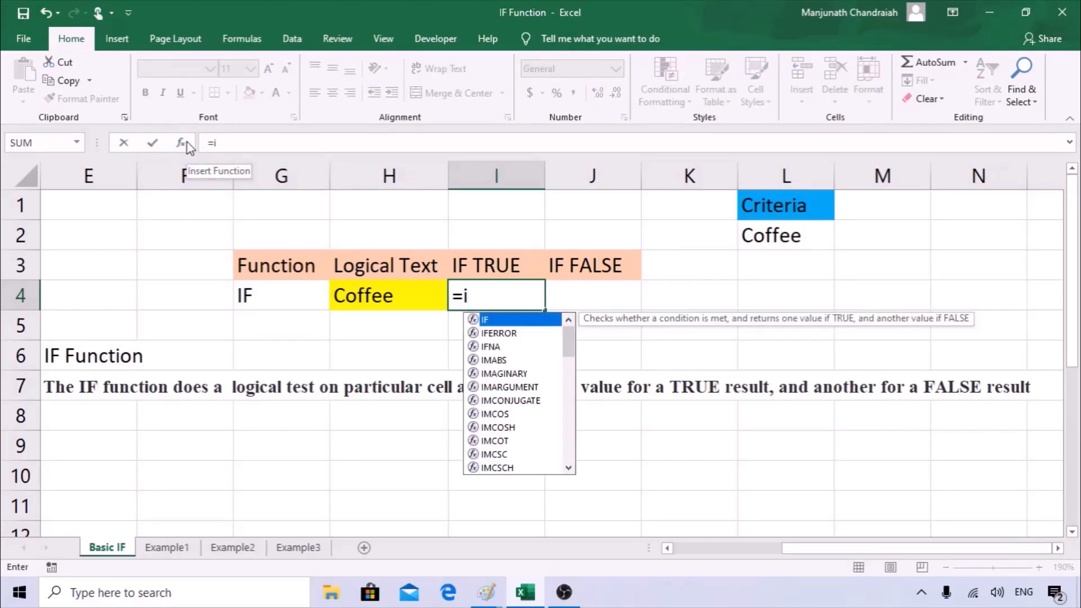
pyautogui.write('f')
pyautogui.press('Tab')
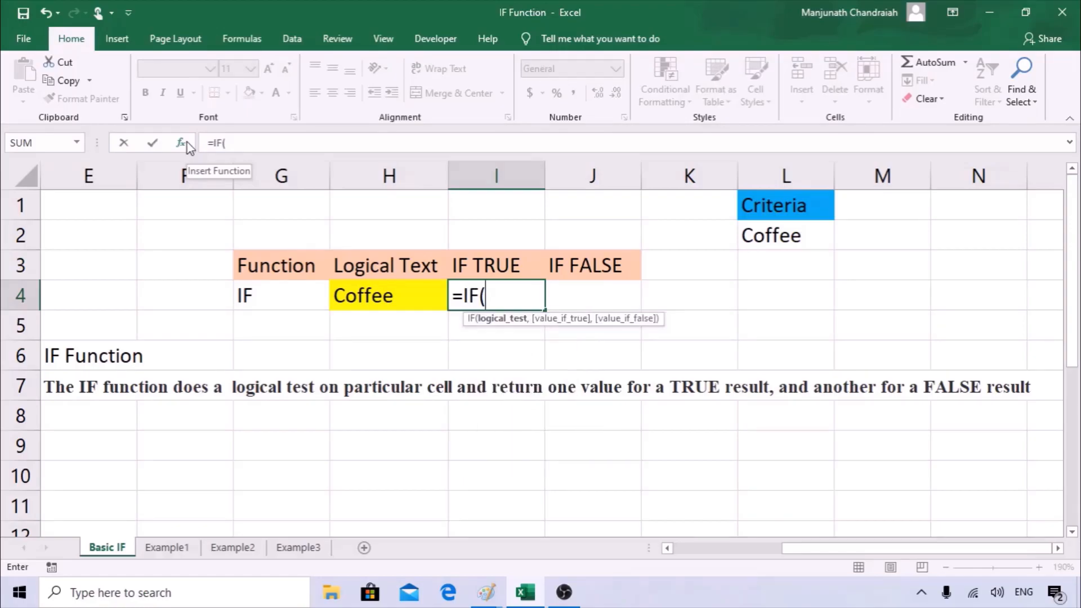
pyautogui.click(187, 143)
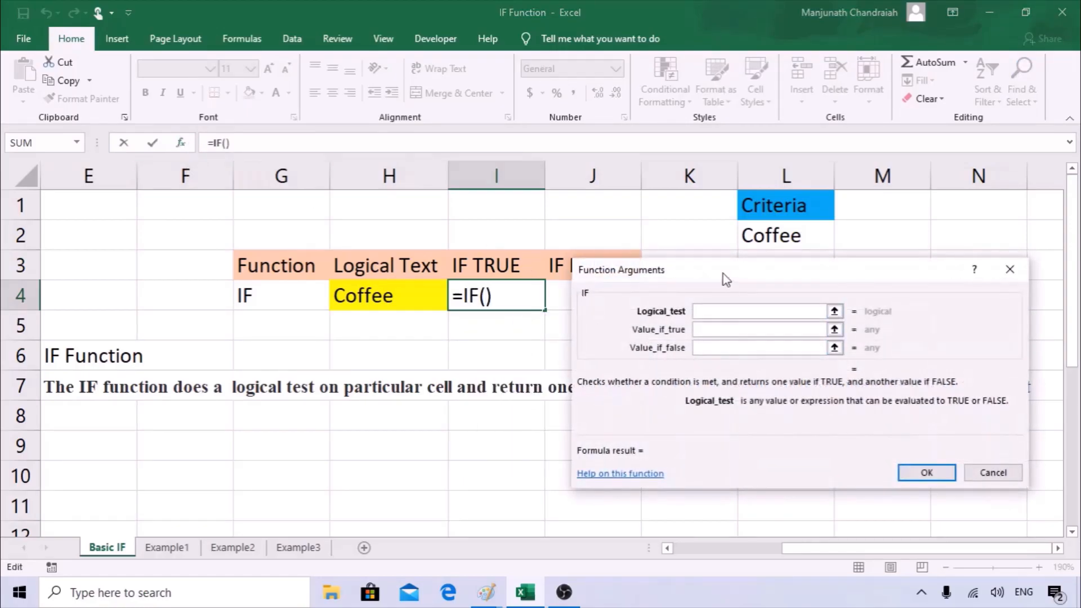
pyautogui.moveTo(723, 274); pyautogui.dragTo(672, 242)
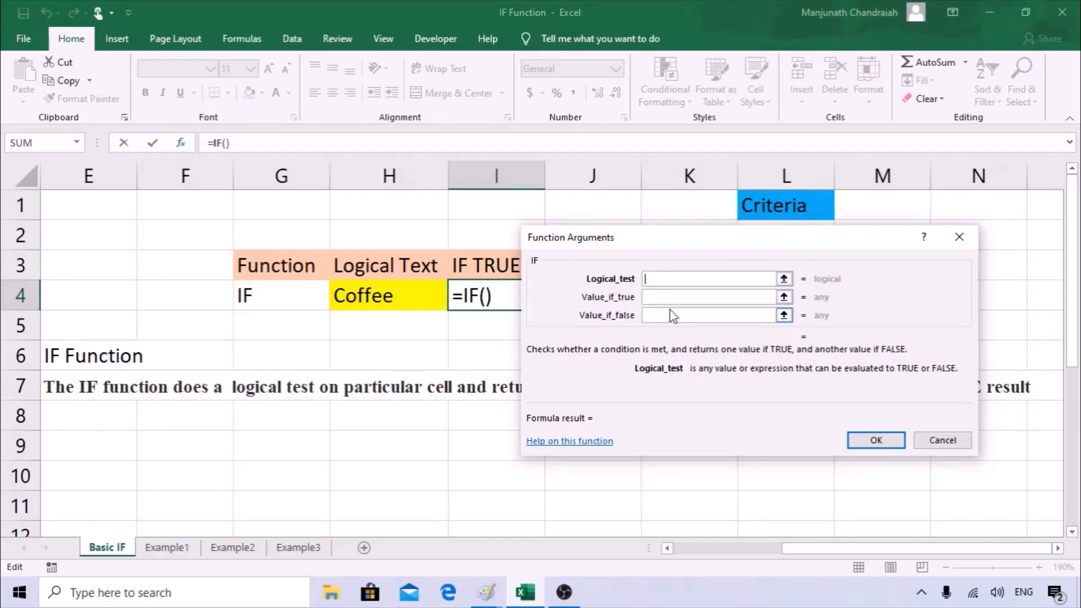
pyautogui.moveTo(662, 246); pyautogui.dragTo(700, 306)
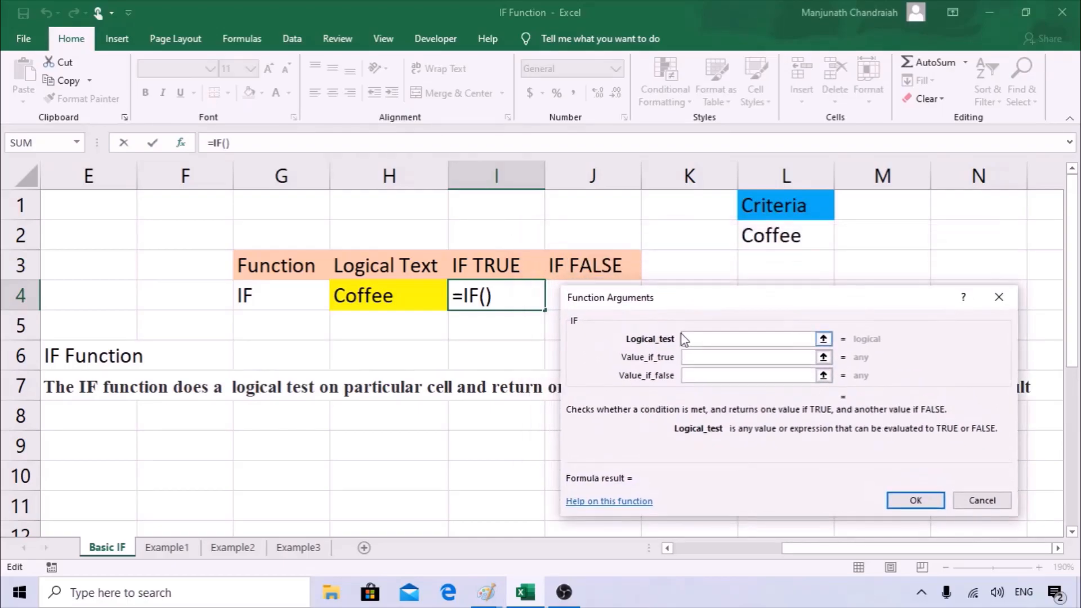
# Set the logical test of the new IF function to H4="Tea".
pyautogui.click(410, 296)
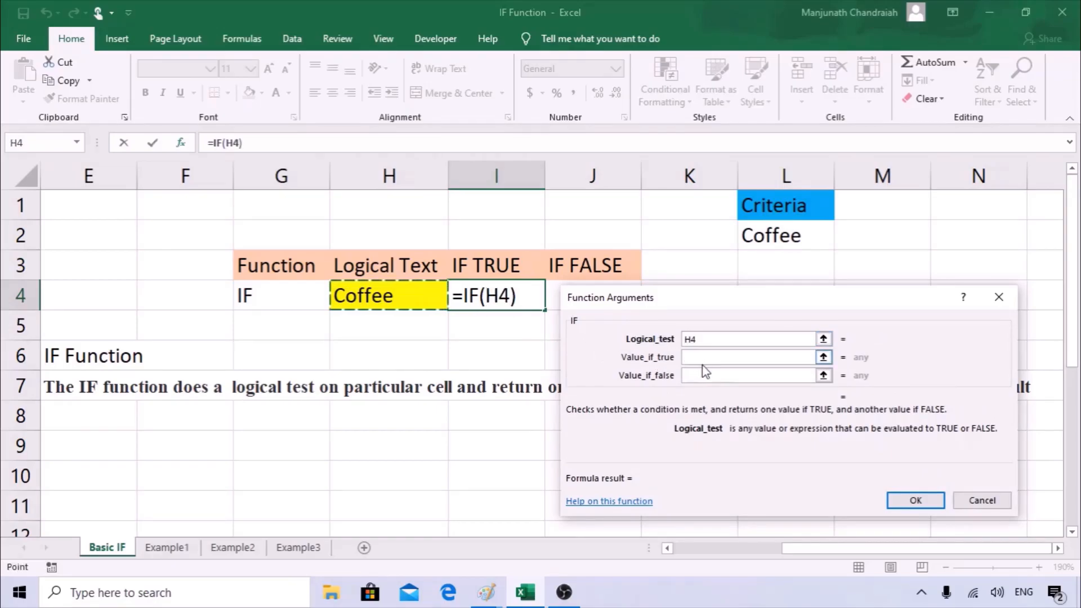
pyautogui.click(718, 341)
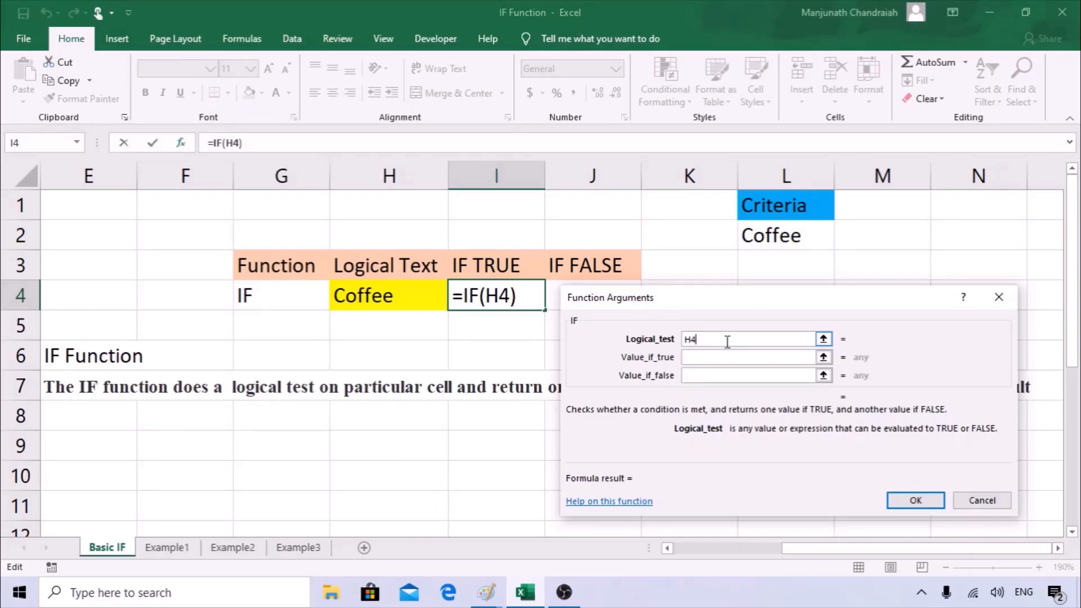
pyautogui.write('-')
pyautogui.press('BackSpace')
pyautogui.write('="T')
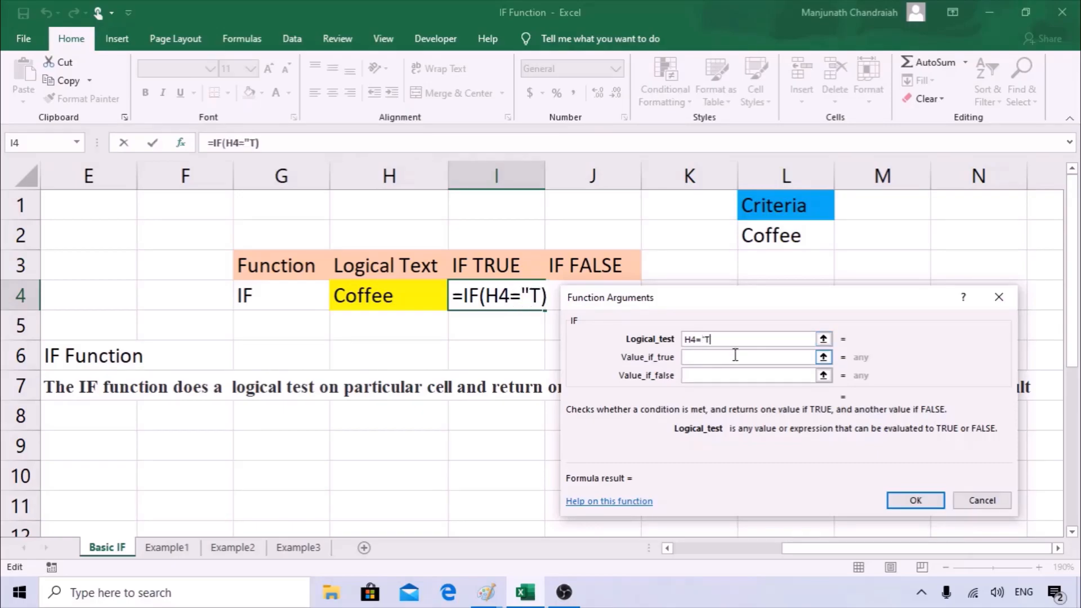
pyautogui.write('ea"')
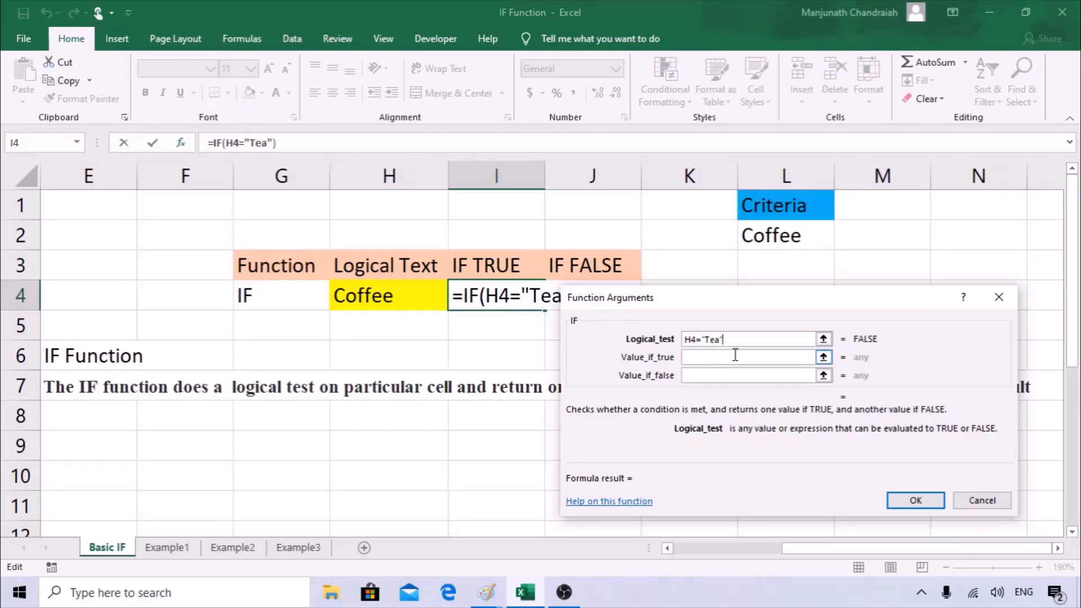
# Set the value returned when the logical test is true to "True".
pyautogui.click(734, 356)
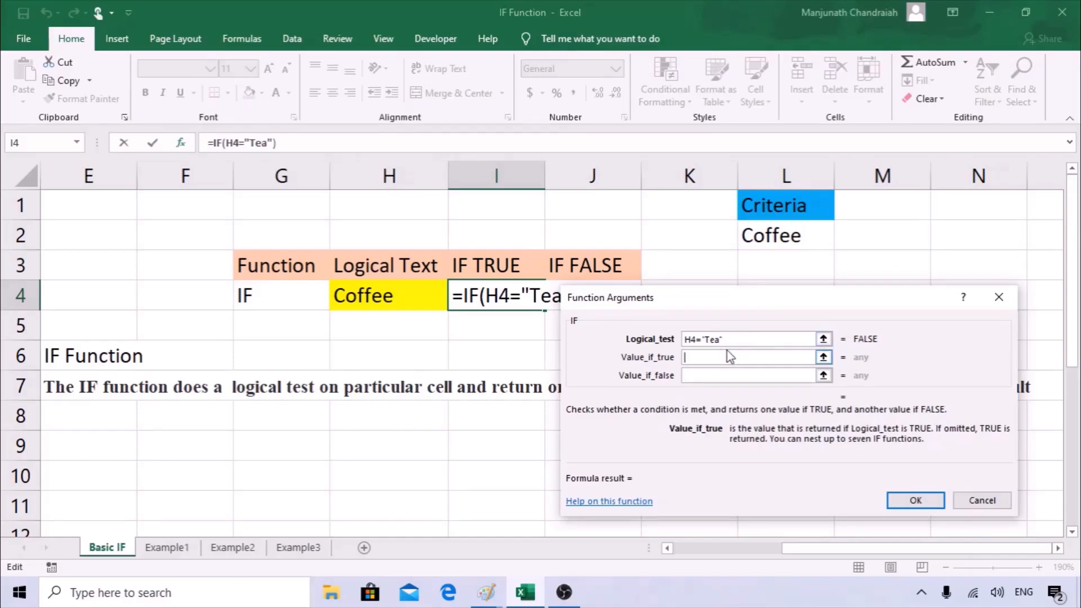
pyautogui.write('T')
pyautogui.press('BackSpace')
pyautogui.write('"TR')
pyautogui.press('BackSpace')
pyautogui.write('rue')
pyautogui.write('"')
pyautogui.press('Tab')
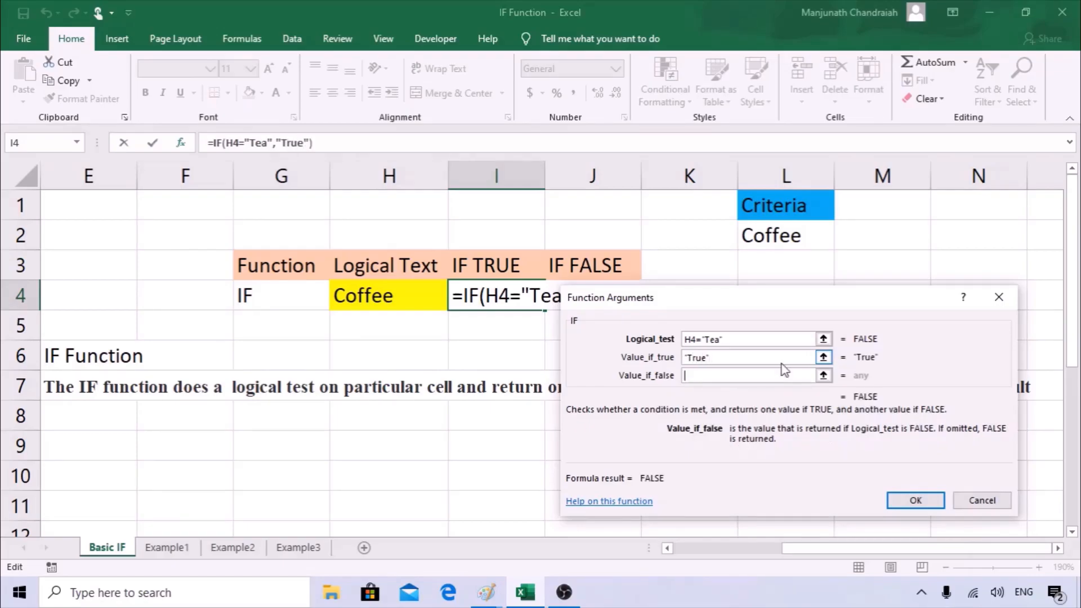
# Set the value returned when the test is false to "False" and complete the IF formula in I4.
pyautogui.write('"FAL')
pyautogui.press('BackSpace')
pyautogui.press('BackSpace')
pyautogui.write('alse"')
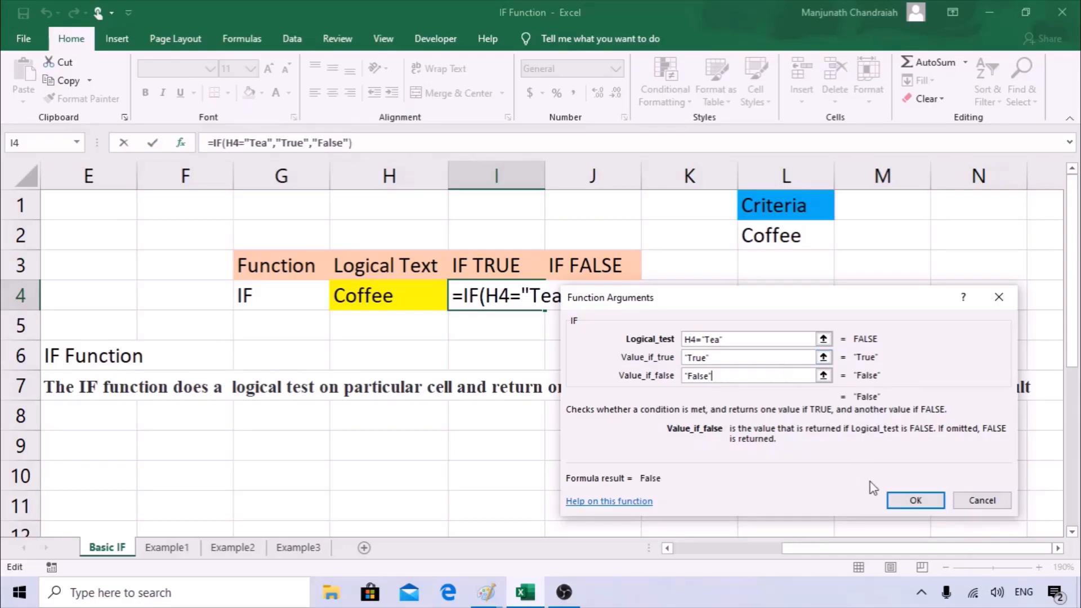
pyautogui.click(911, 500)
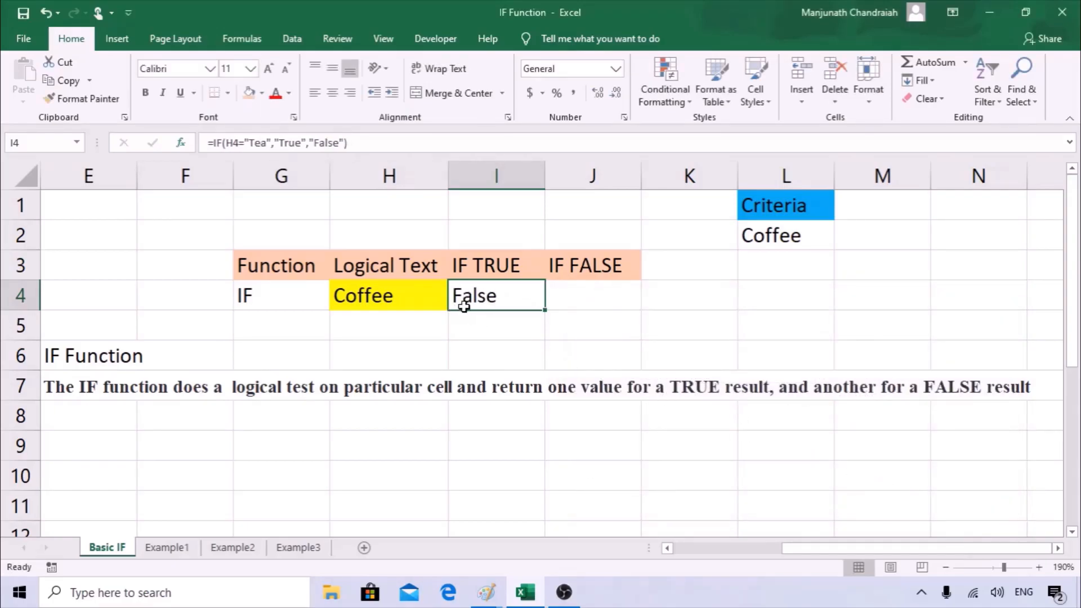
# Check the "Tea" criterion in the I4 formula and replace the Logical Text in H4 with Tea.
pyautogui.doubleClick(267, 143)
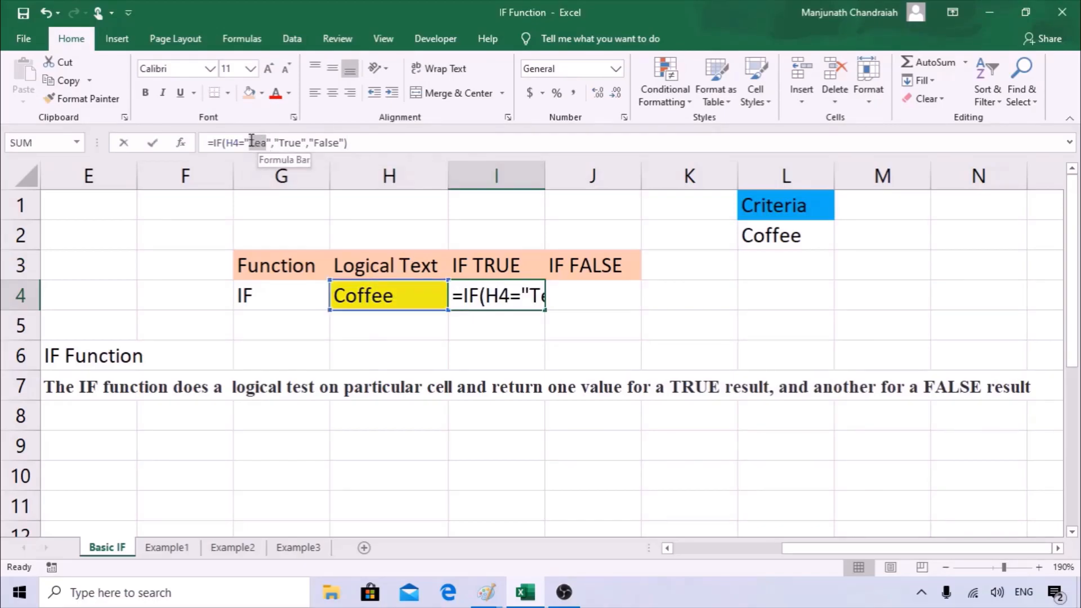
pyautogui.press('Escape')
pyautogui.click(393, 294)
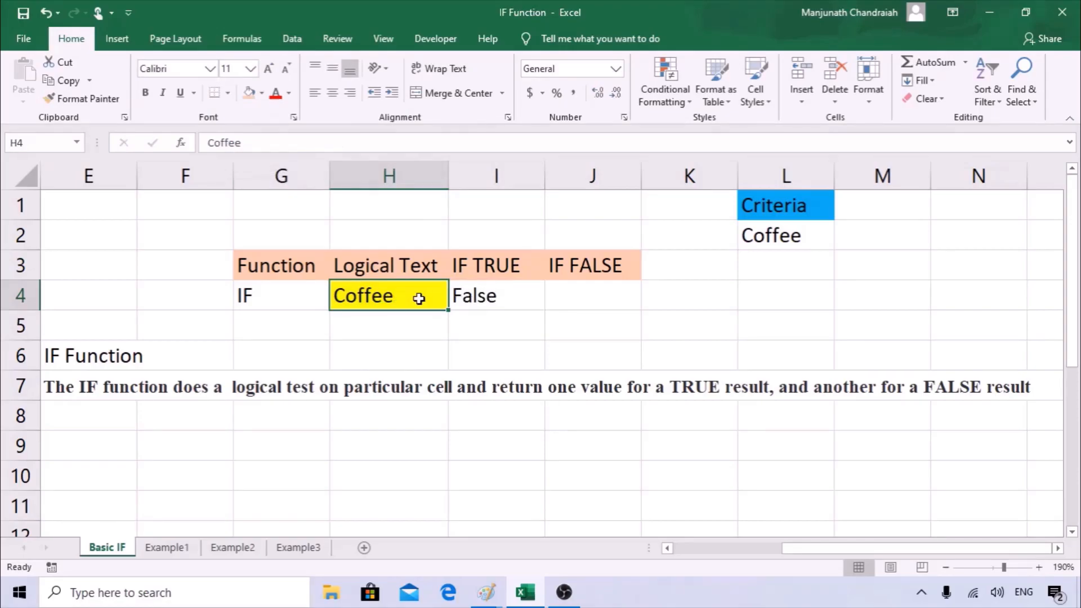
pyautogui.write('Tea')
pyautogui.press('Tab')
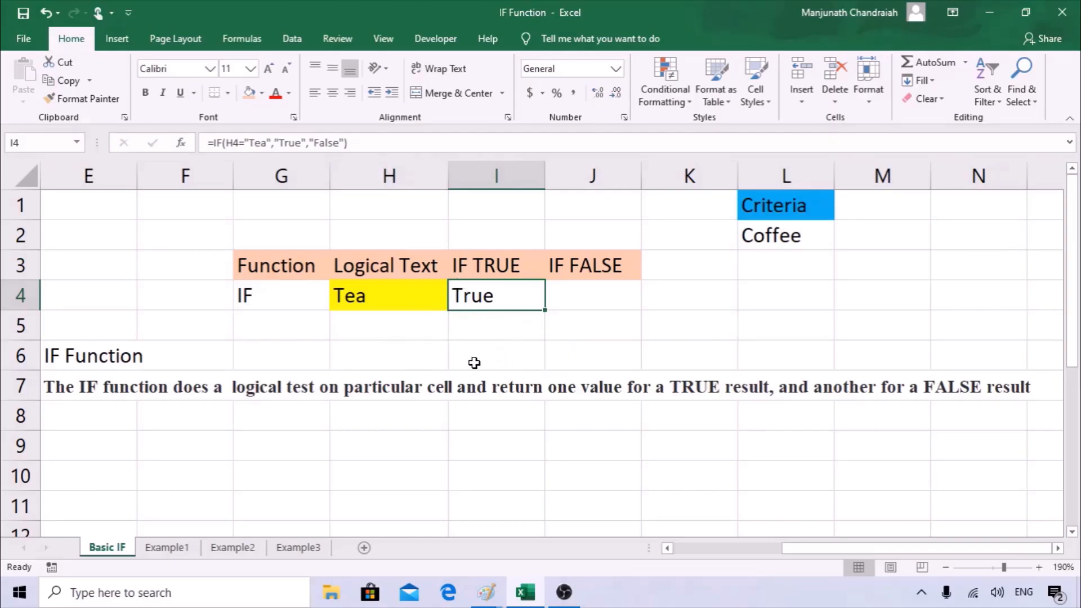
pyautogui.click(491, 320)
pyautogui.click(497, 292)
# Open the Example1 sheet and examine its Name, Score and Result columns and the passing score criterion.
pyautogui.click(186, 552)
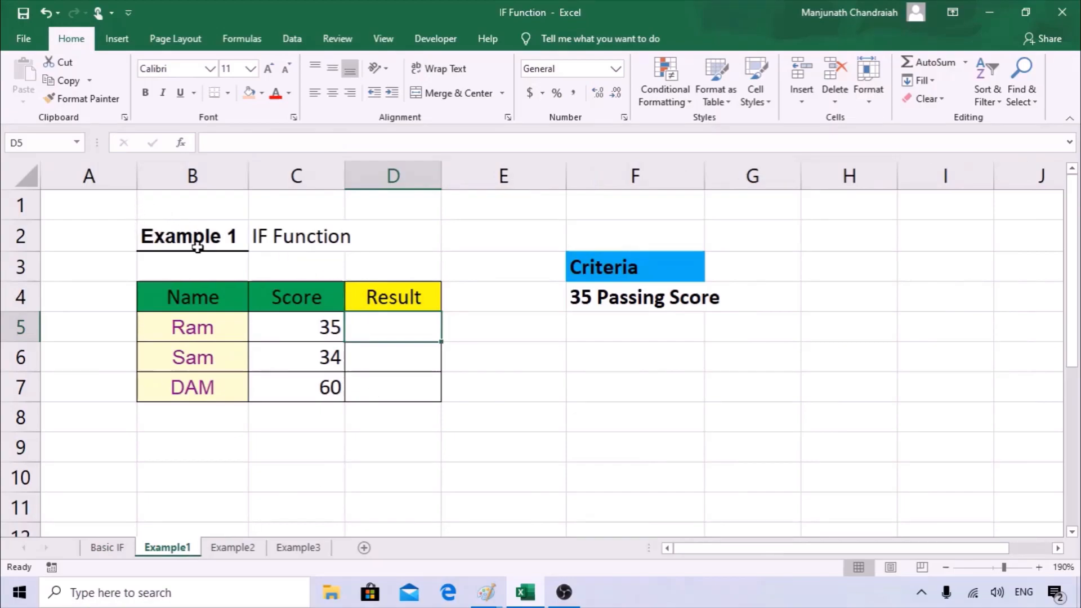
pyautogui.moveTo(201, 296); pyautogui.dragTo(208, 394)
pyautogui.moveTo(307, 302); pyautogui.dragTo(312, 387)
pyautogui.moveTo(383, 300); pyautogui.dragTo(385, 393)
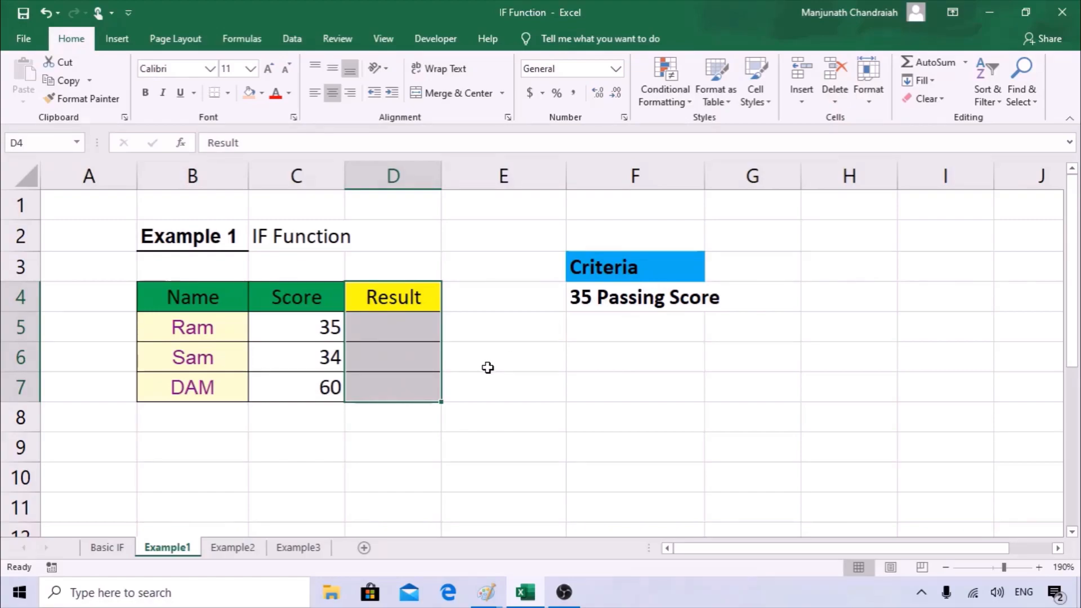
pyautogui.click(642, 269)
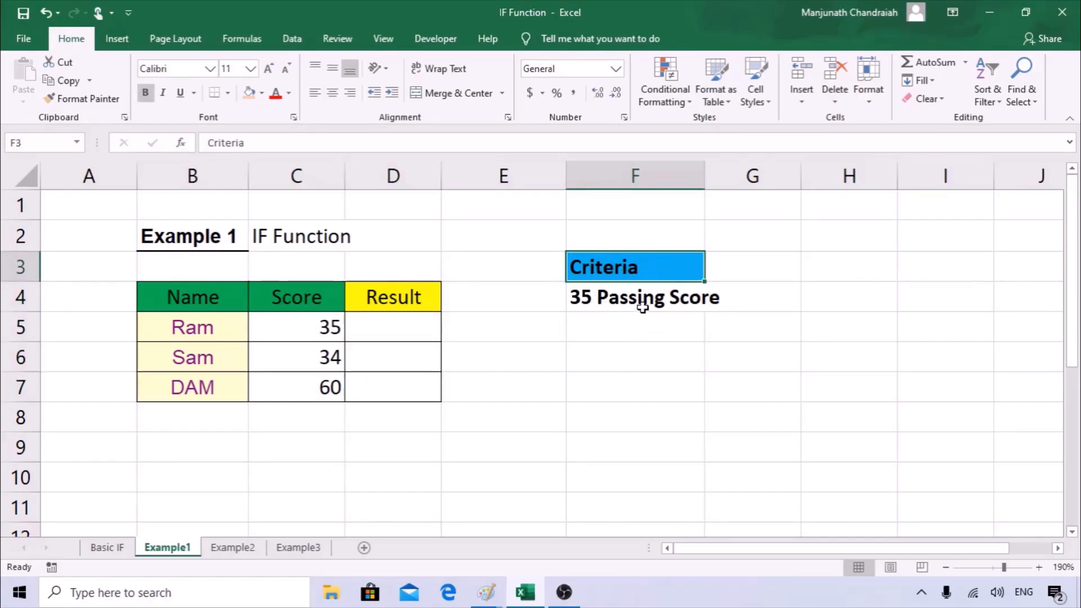
pyautogui.click(600, 298)
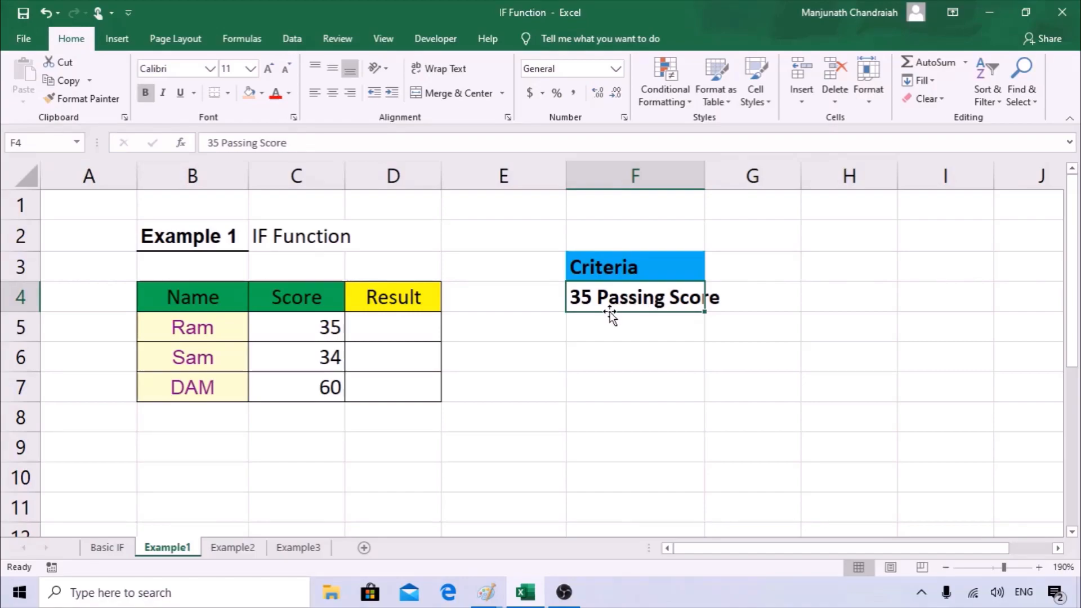
pyautogui.click(371, 331)
pyautogui.moveTo(312, 319); pyautogui.dragTo(306, 384)
# Start an IF function in Result cell D5 and open its function arguments clear of the passing score criterion.
pyautogui.click(407, 324)
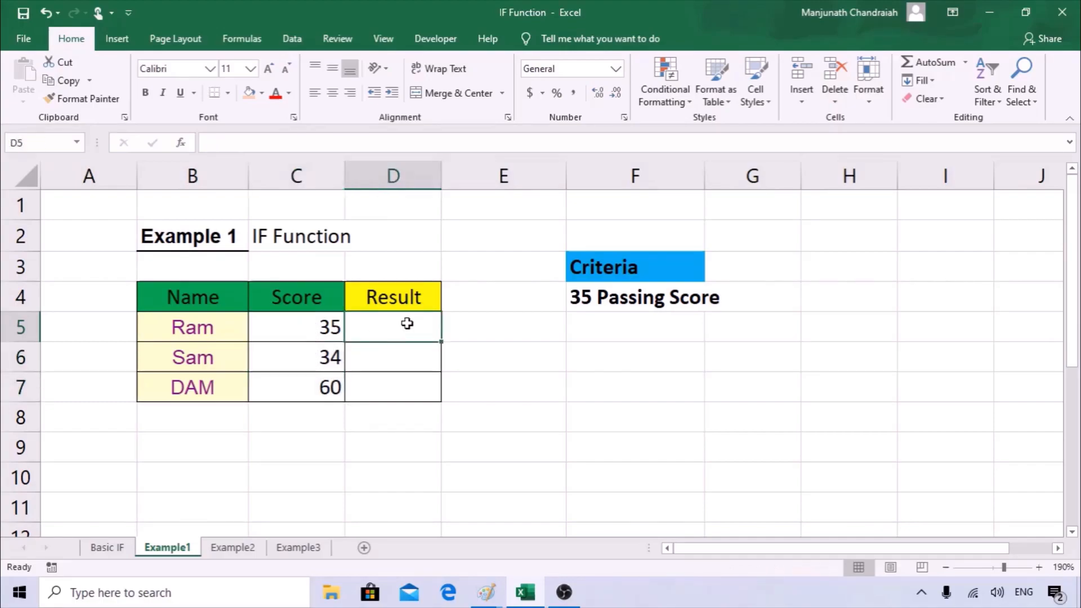
pyautogui.write('=')
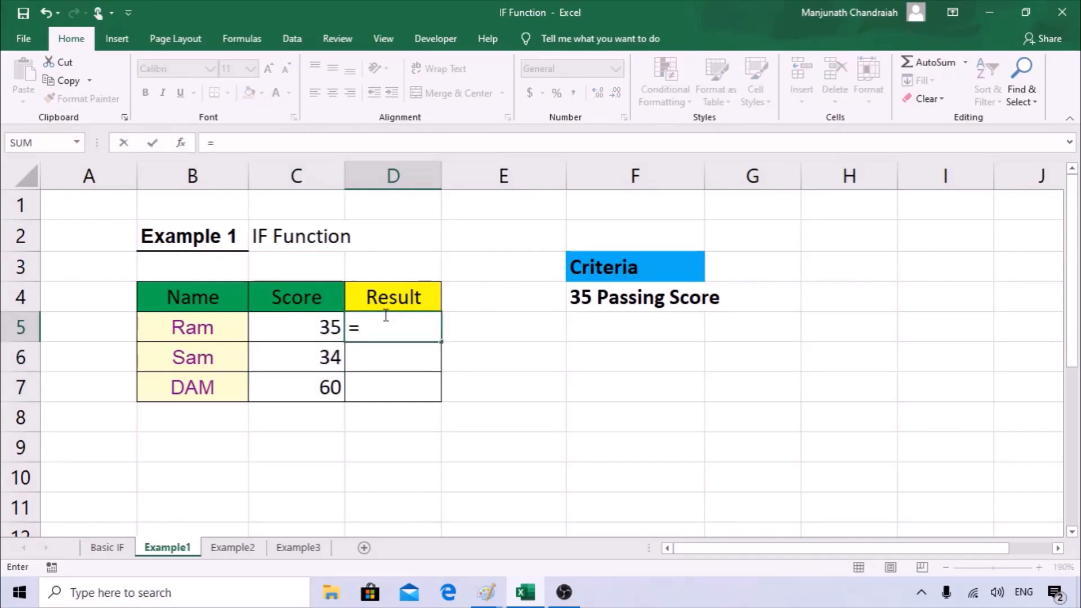
pyautogui.write('IF(')
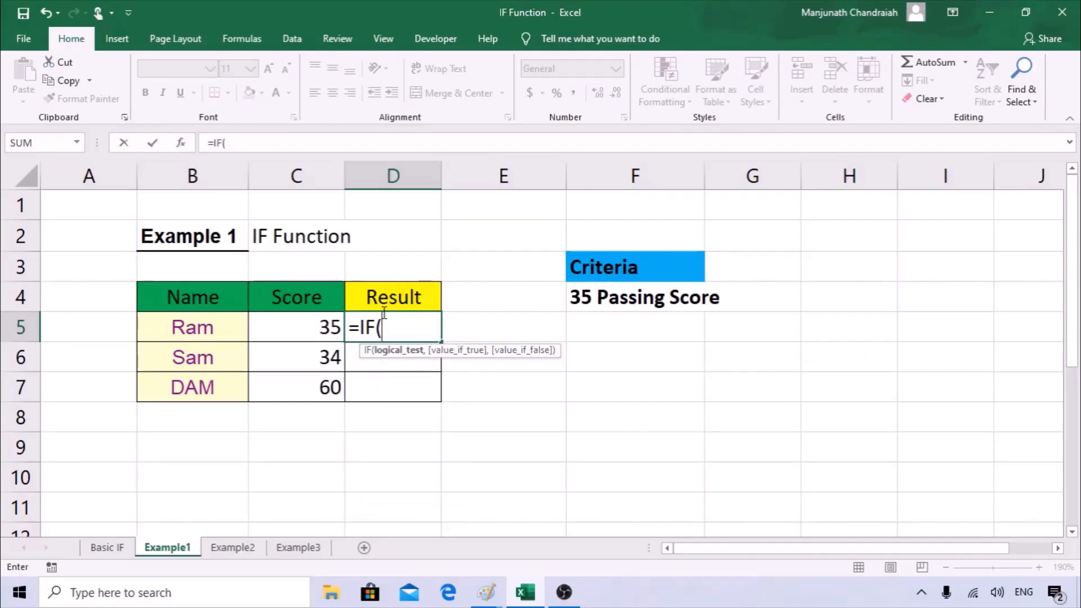
pyautogui.click(181, 143)
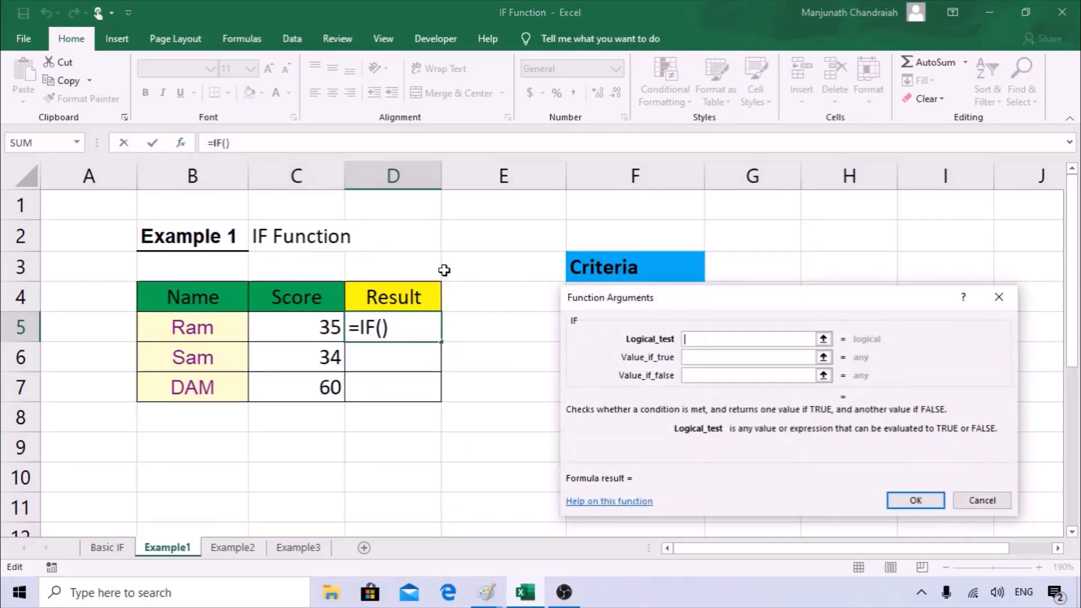
pyautogui.moveTo(631, 303); pyautogui.dragTo(558, 331)
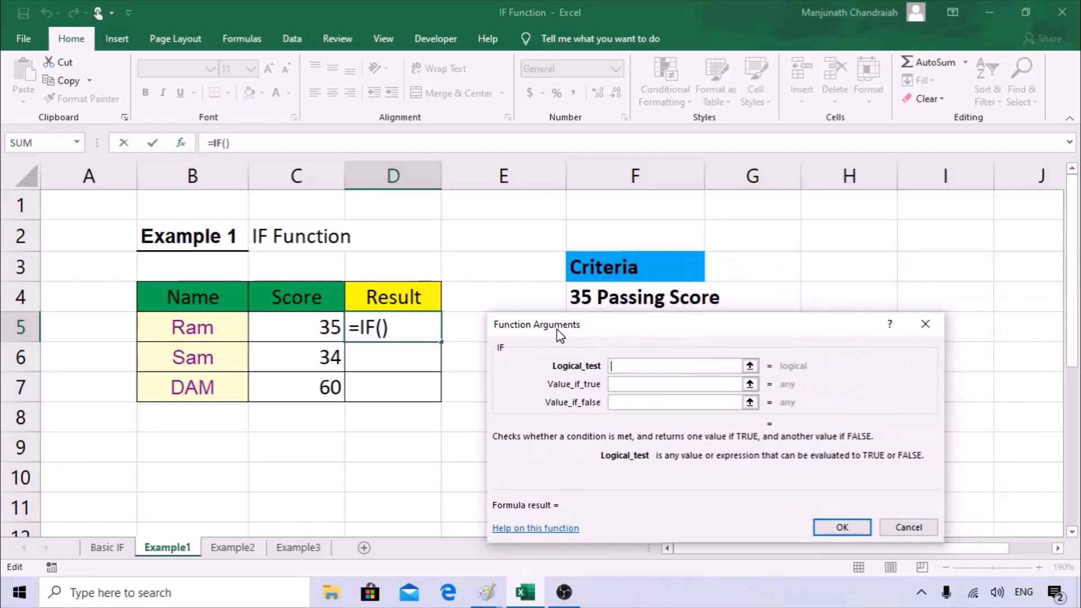
# Set the logical test of the D5 IF function to C5>=35.
pyautogui.click(319, 322)
pyautogui.click(655, 367)
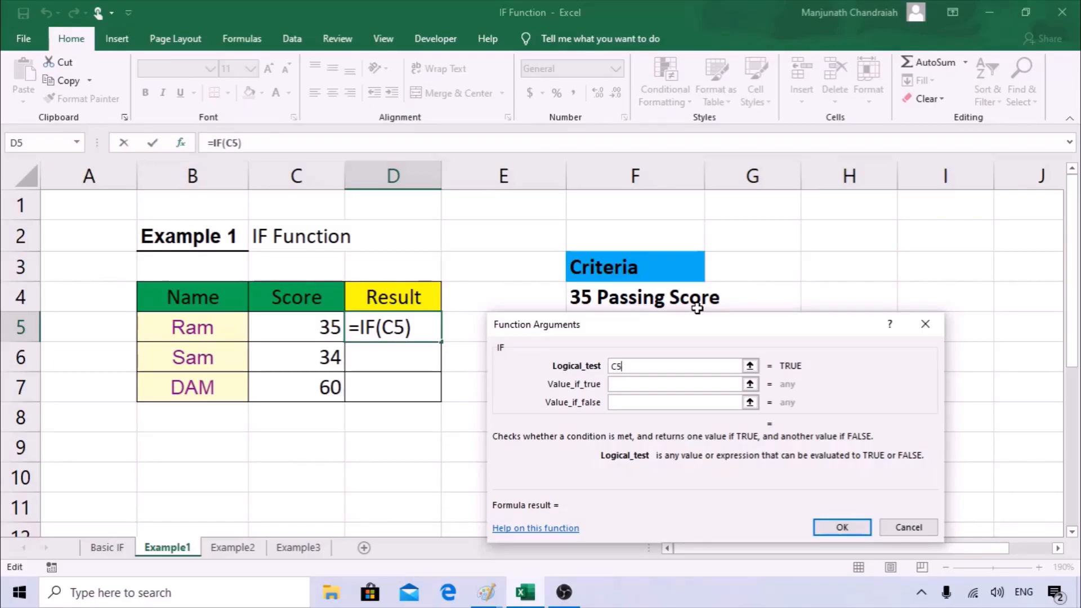
pyautogui.write('>')
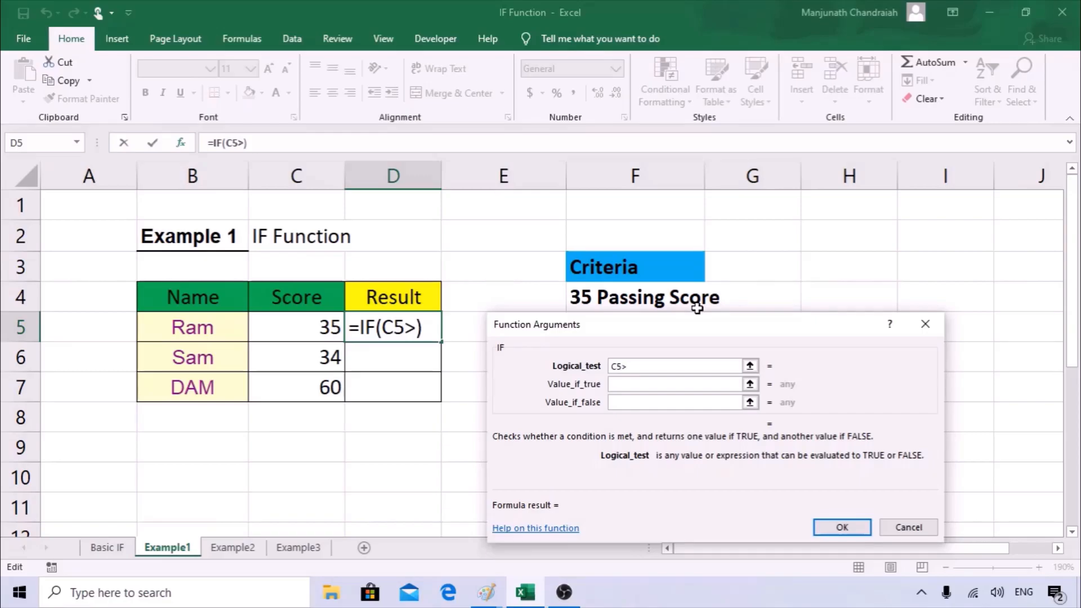
pyautogui.write('=')
pyautogui.write('35')
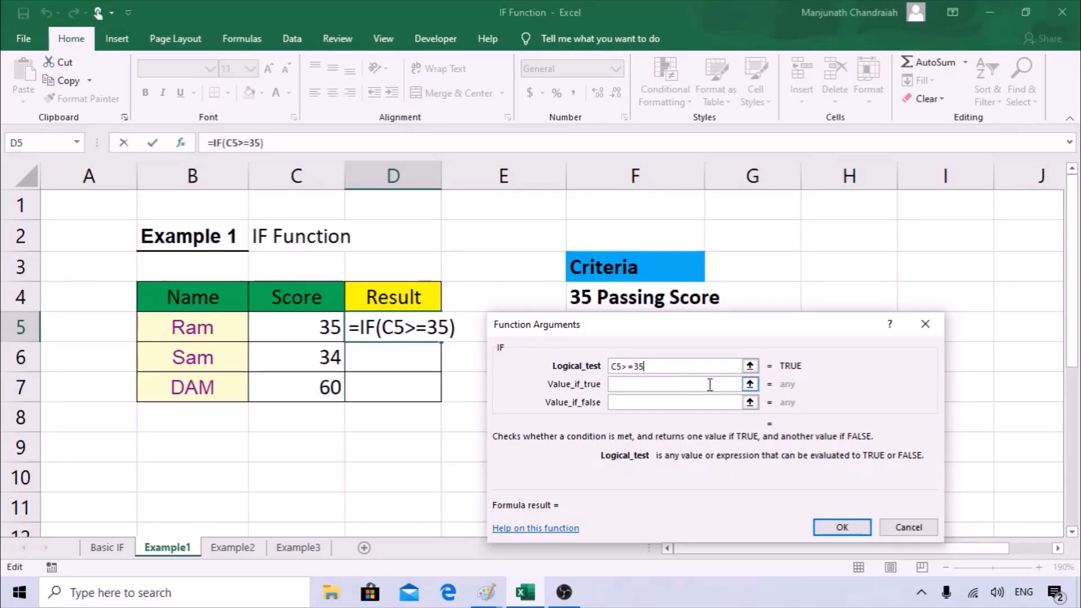
# Set the value D5 returns for a true test to "Pass".
pyautogui.click(640, 384)
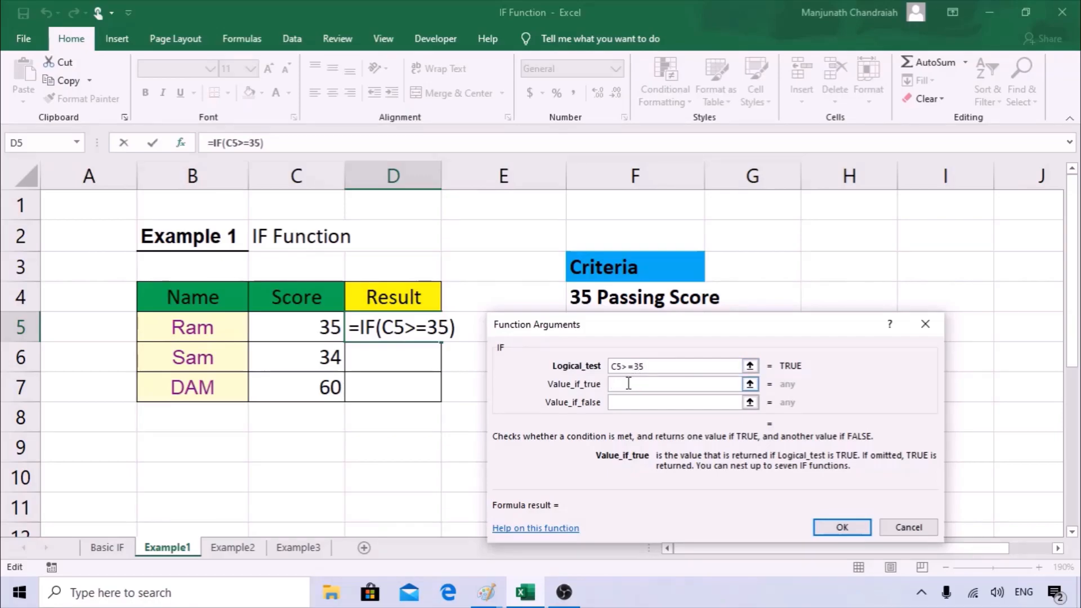
pyautogui.write('"Pass')
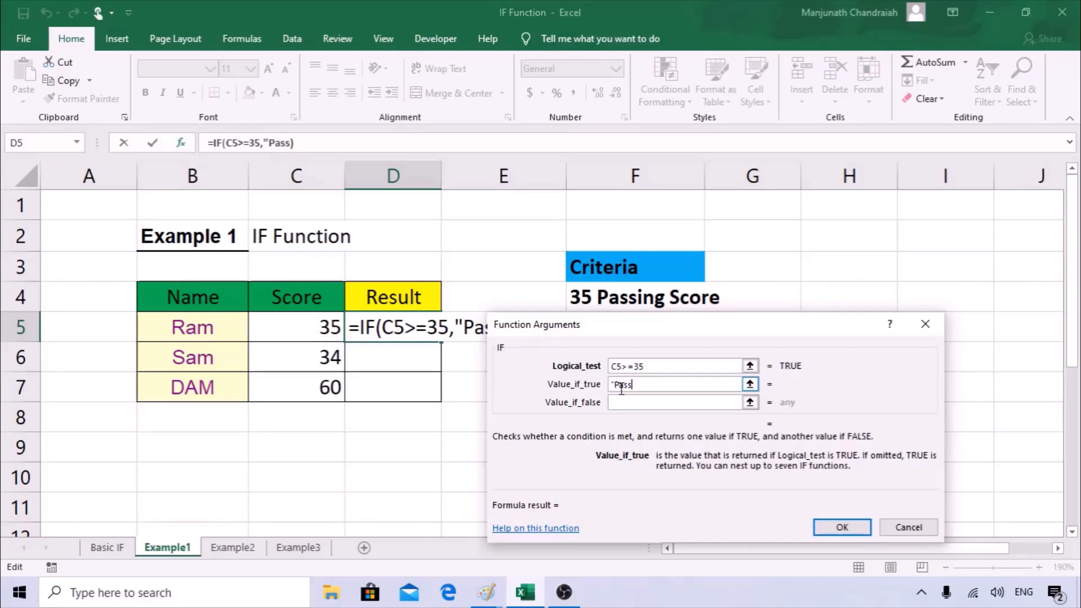
pyautogui.write('"')
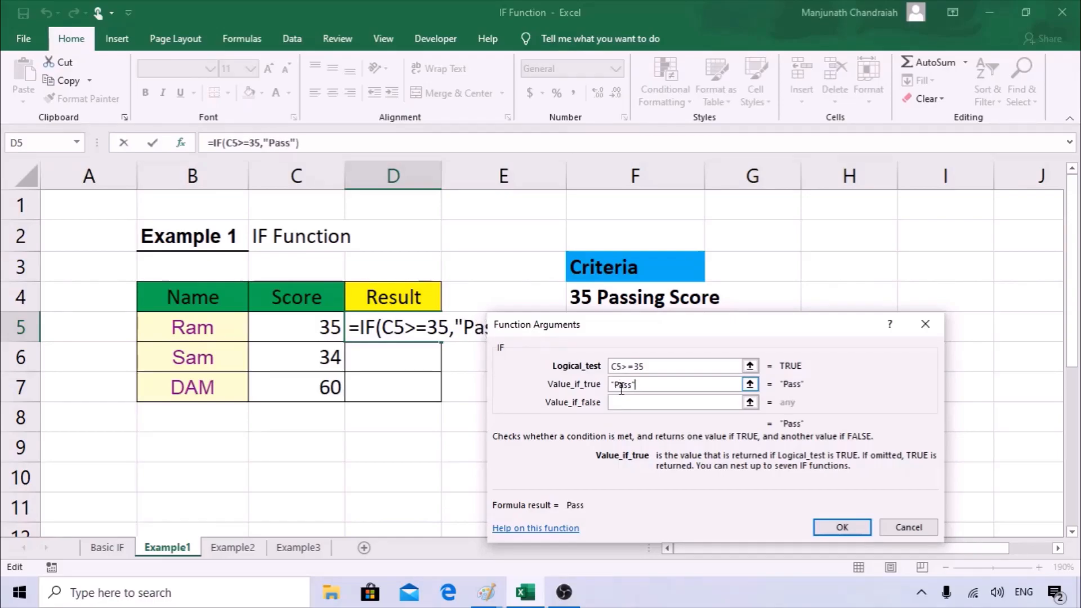
# Set the value for a false test to "Failed" and copy the completed D5 formula down to D7.
pyautogui.click(621, 401)
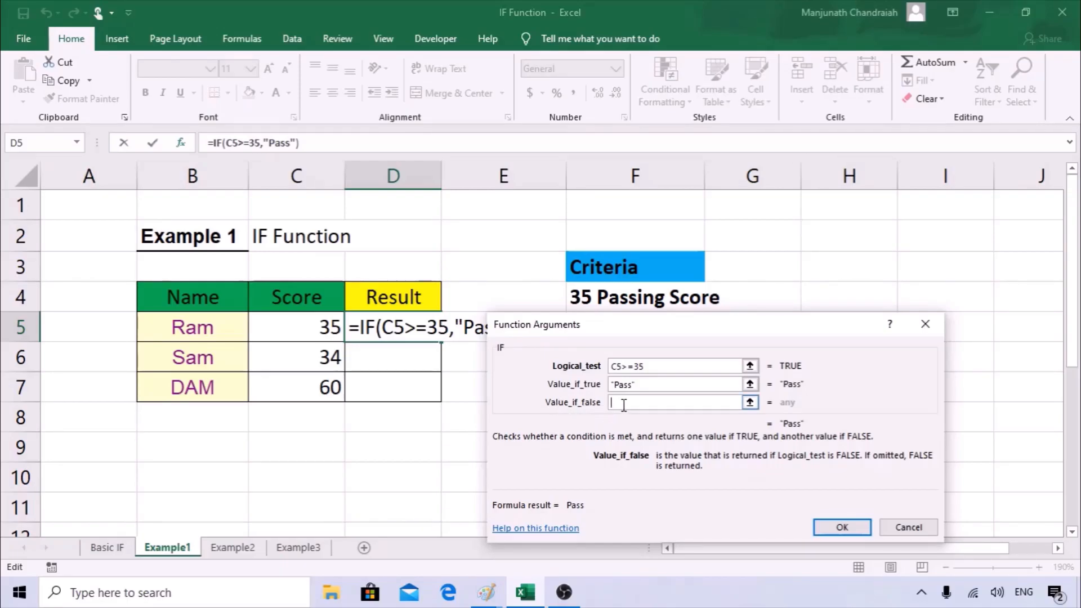
pyautogui.write('"Failed')
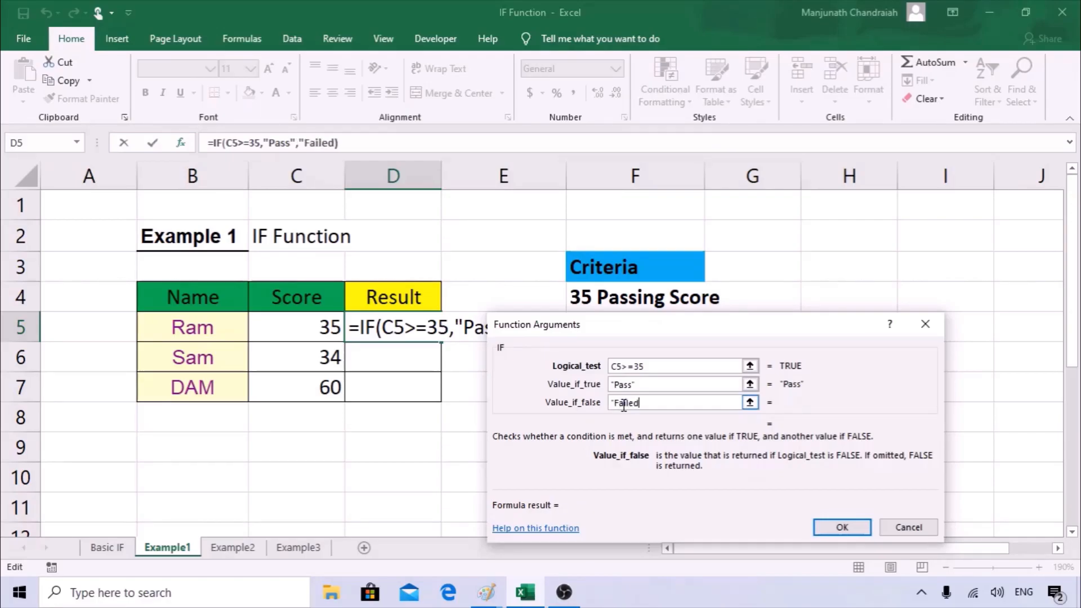
pyautogui.write('"')
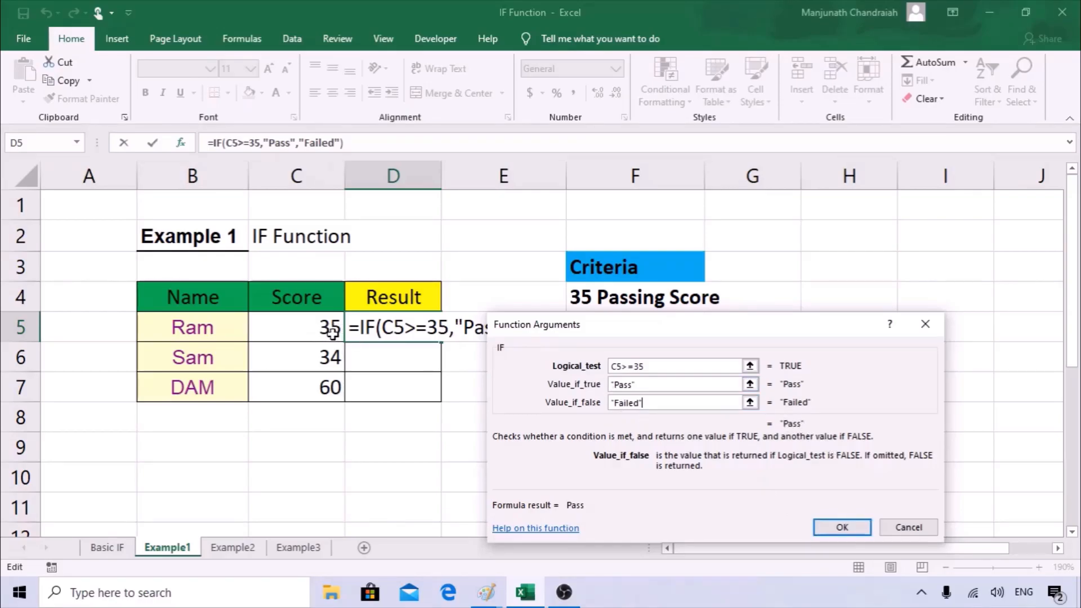
pyautogui.click(842, 527)
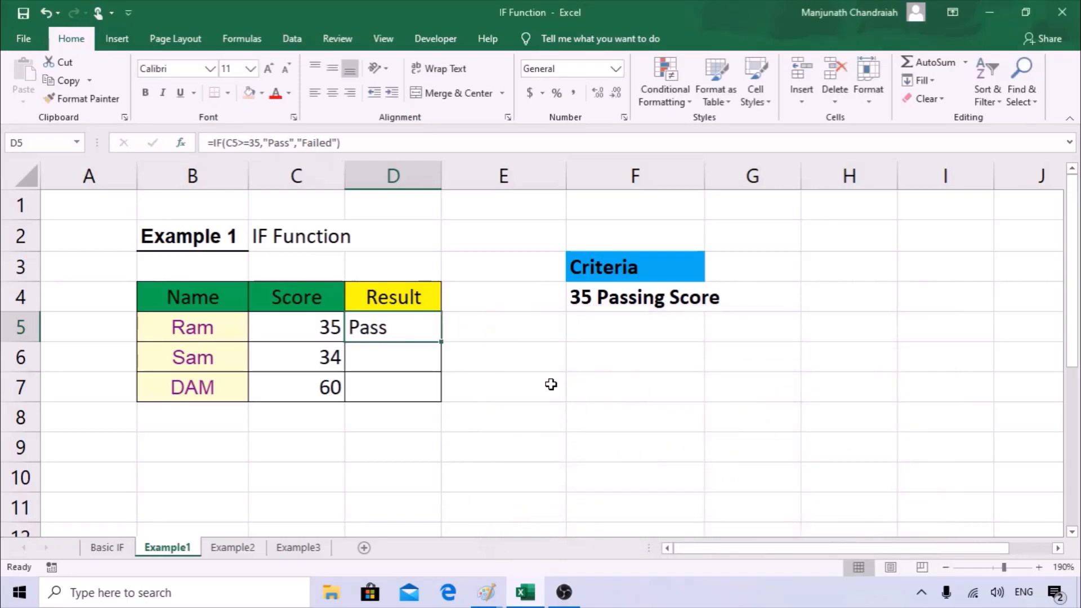
pyautogui.moveTo(441, 343); pyautogui.dragTo(432, 396)
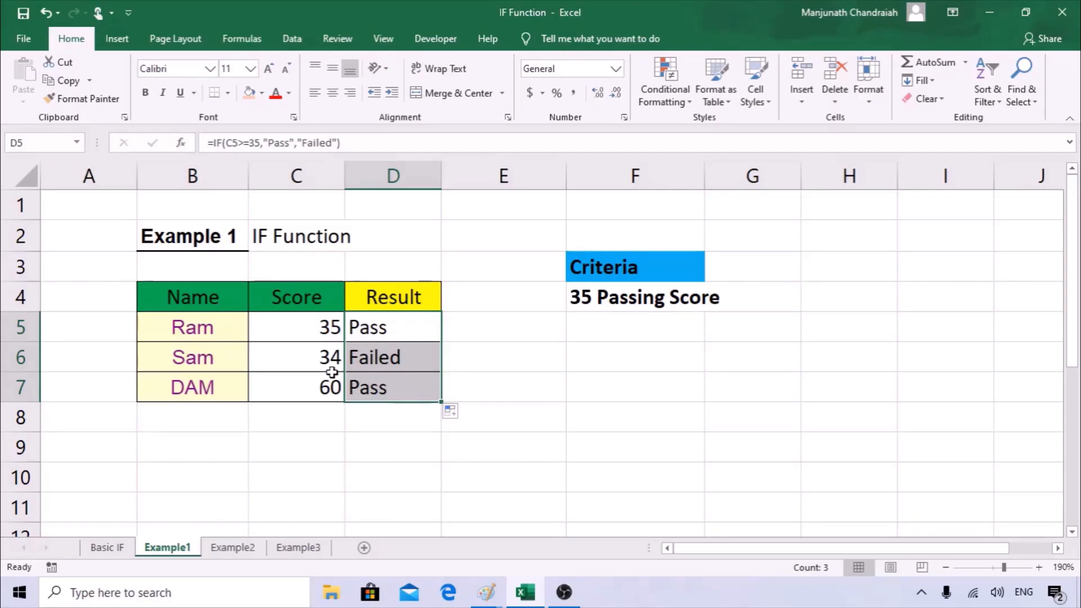
# Change the score in C6 to 37 and check the IF result beside it in D6.
pyautogui.click(315, 368)
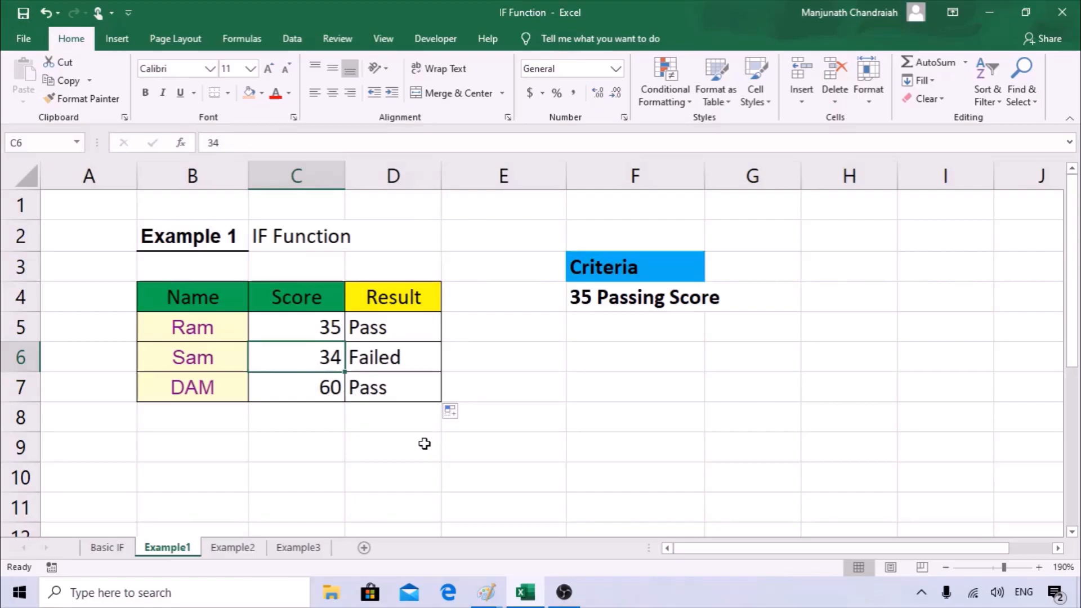
pyautogui.write('2')
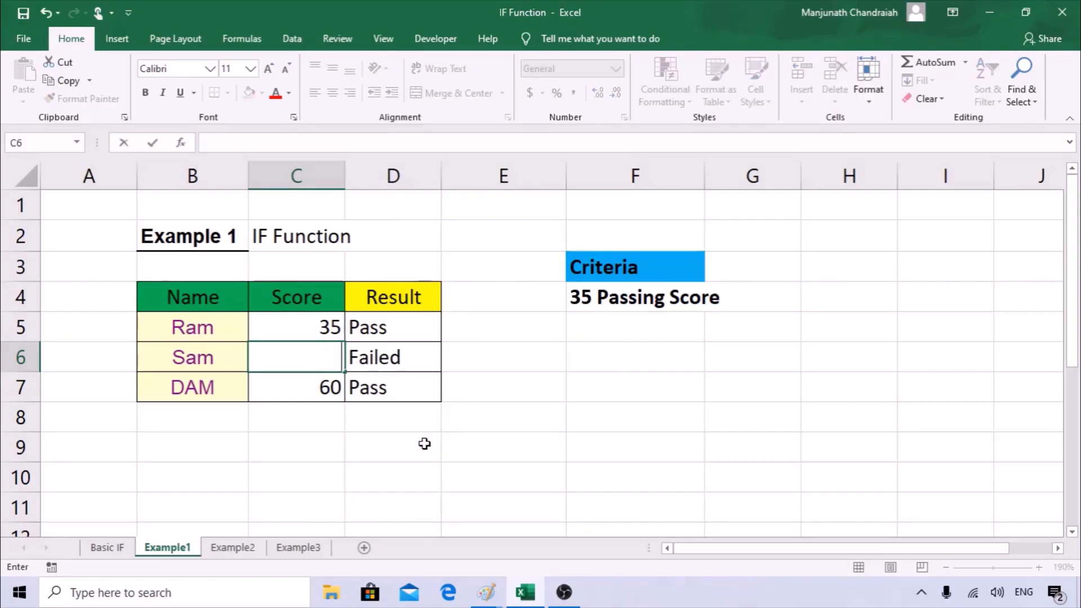
pyautogui.write('7')
pyautogui.press('Return')
pyautogui.click(407, 367)
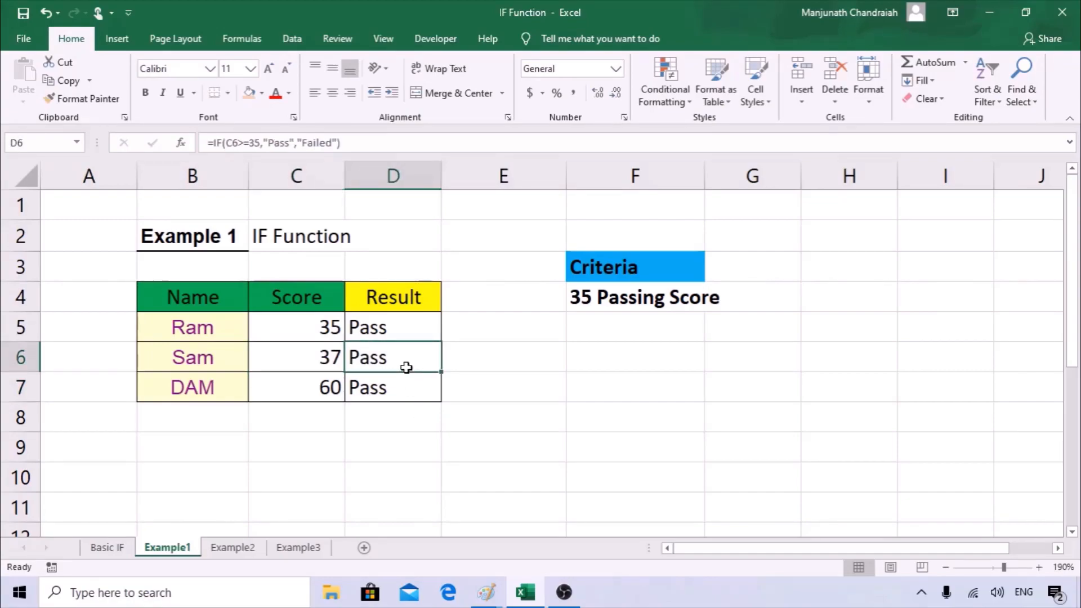
# Review the passing score criterion against the scores in column C and the IF formulas in the Result column.
pyautogui.click(594, 266)
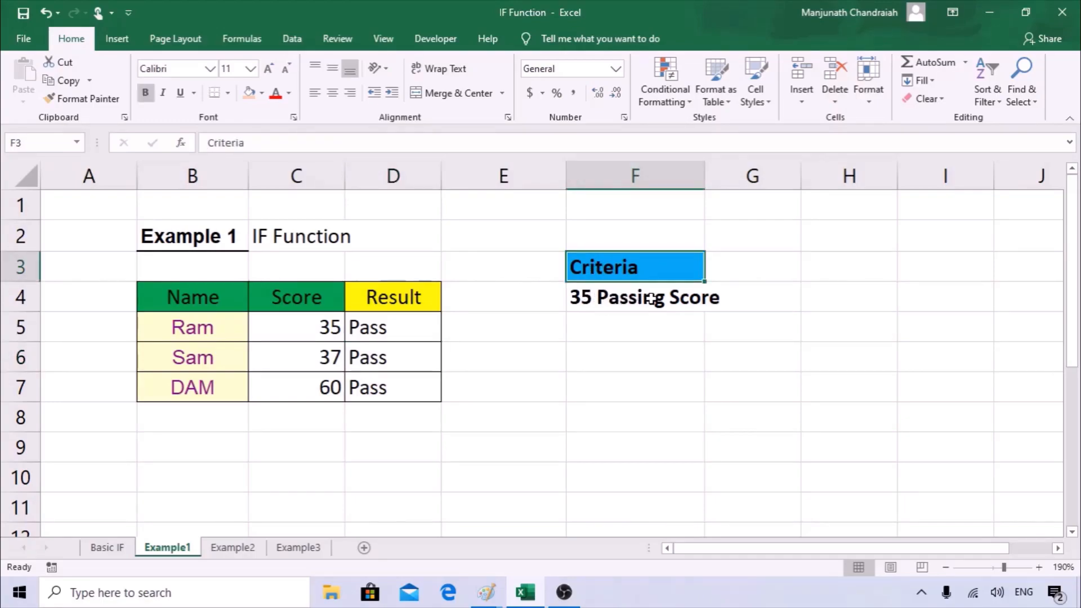
pyautogui.moveTo(647, 279); pyautogui.dragTo(638, 306)
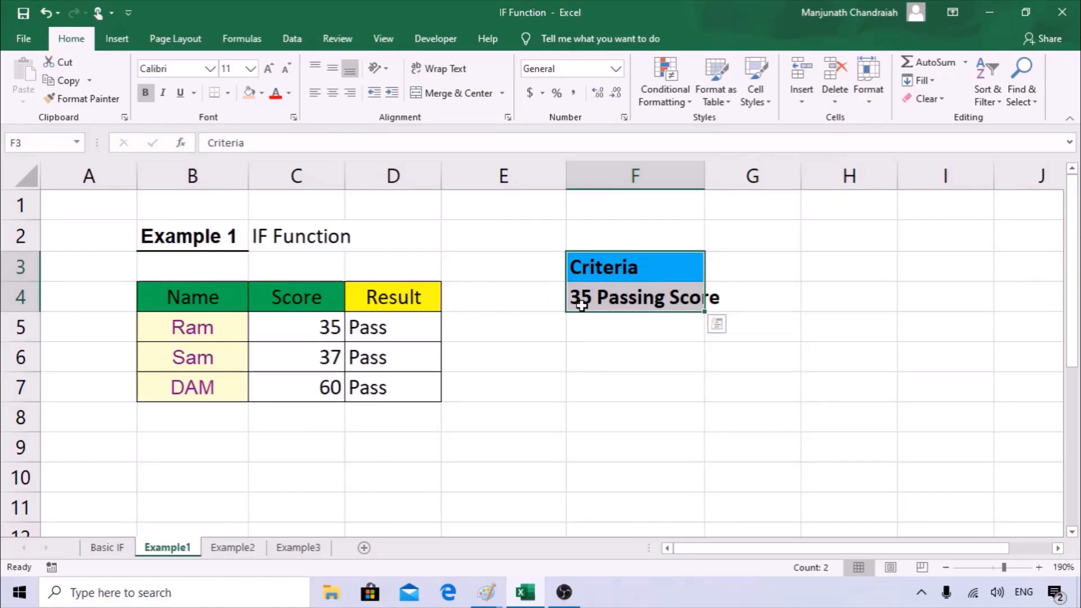
pyautogui.click(393, 329)
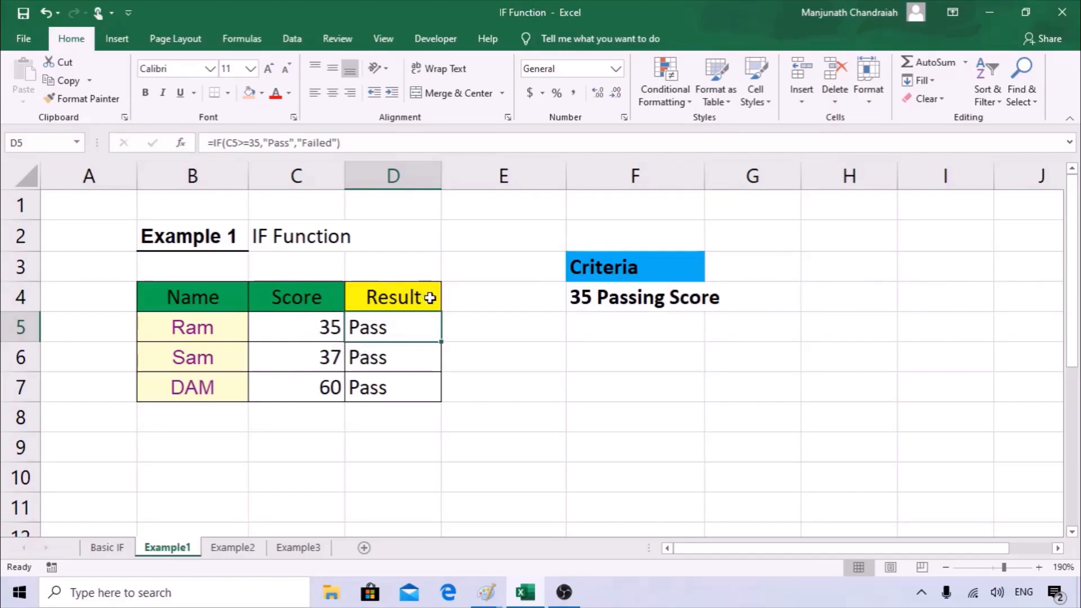
pyautogui.moveTo(321, 328); pyautogui.dragTo(325, 389)
pyautogui.click(398, 338)
pyautogui.moveTo(409, 343); pyautogui.dragTo(404, 416)
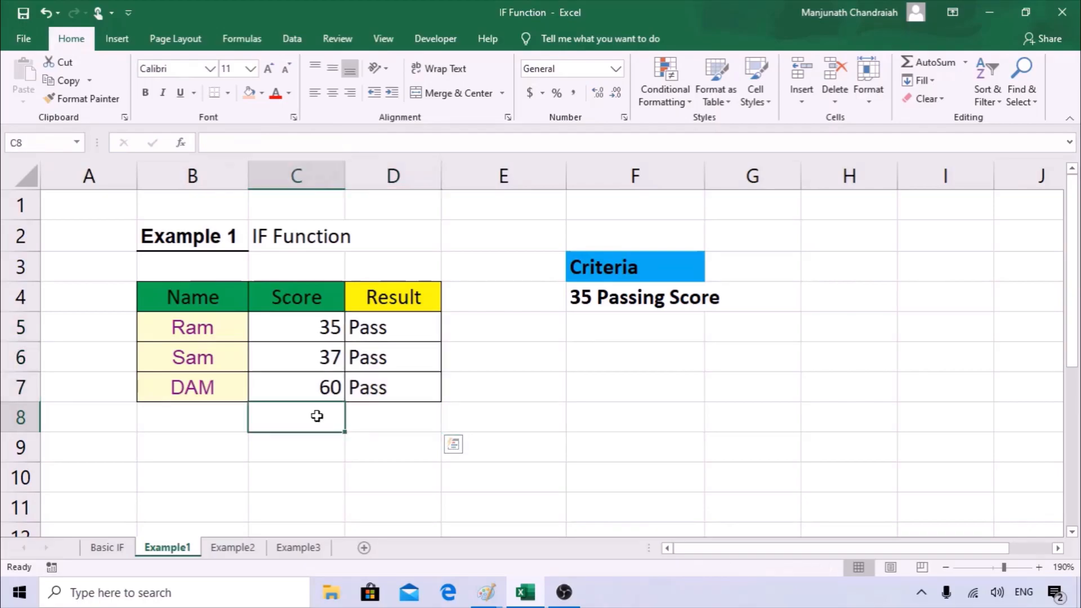
pyautogui.moveTo(314, 415); pyautogui.dragTo(323, 499)
pyautogui.click(380, 386)
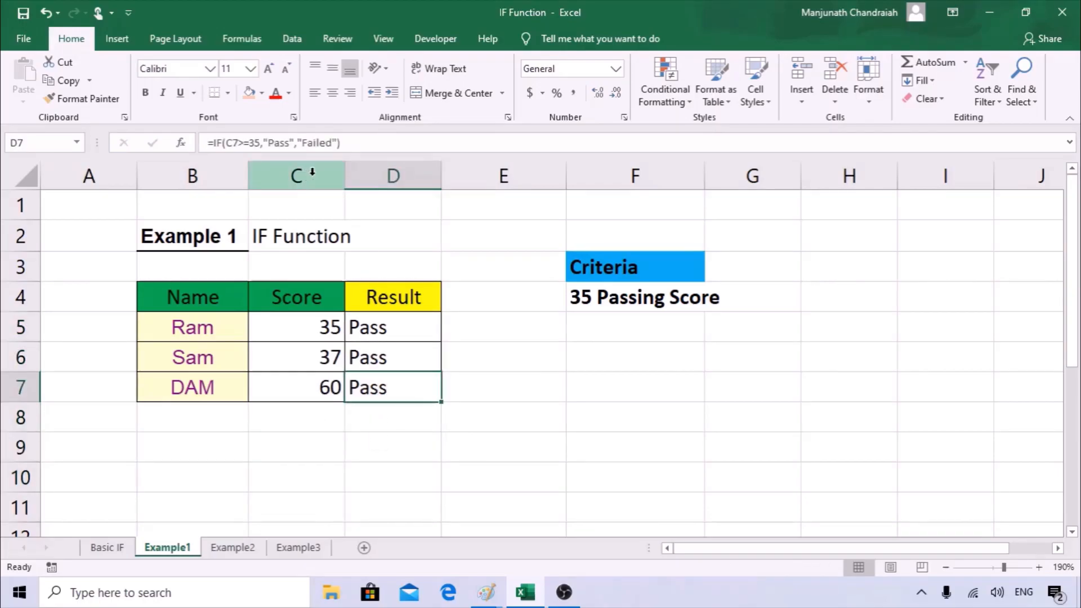
# Open the Example2 sheet and change the heading in B3 to "Example 2".
pyautogui.click(241, 555)
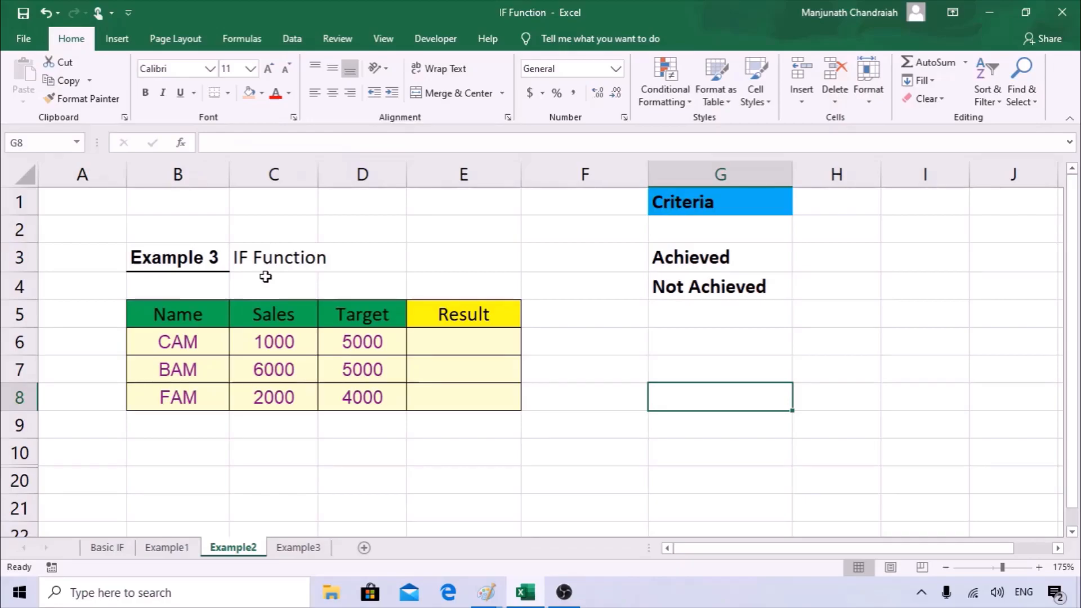
pyautogui.doubleClick(217, 258)
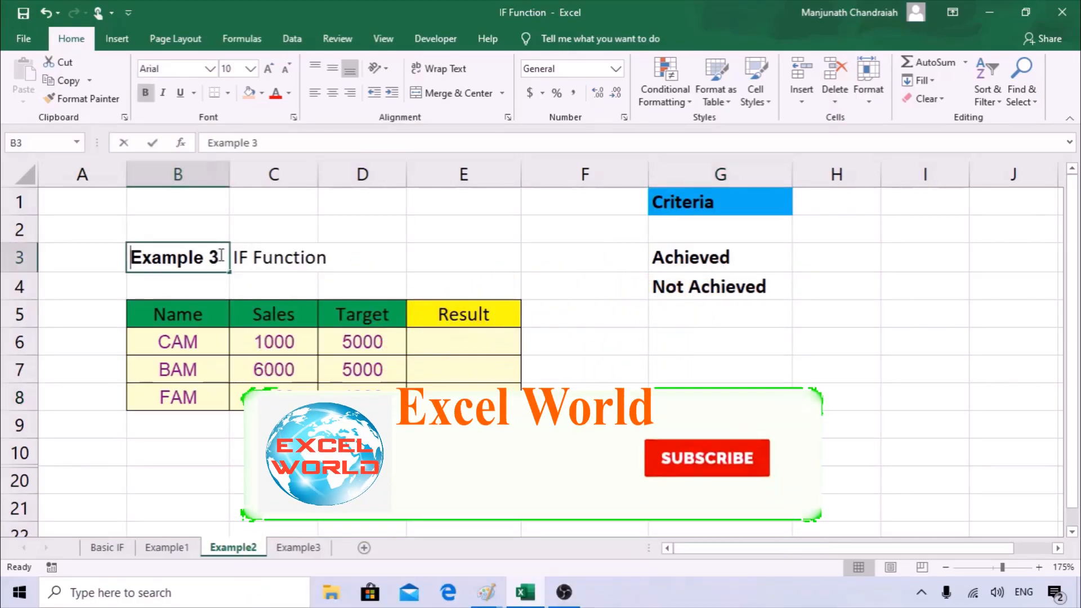
pyautogui.press('BackSpace')
pyautogui.write('2')
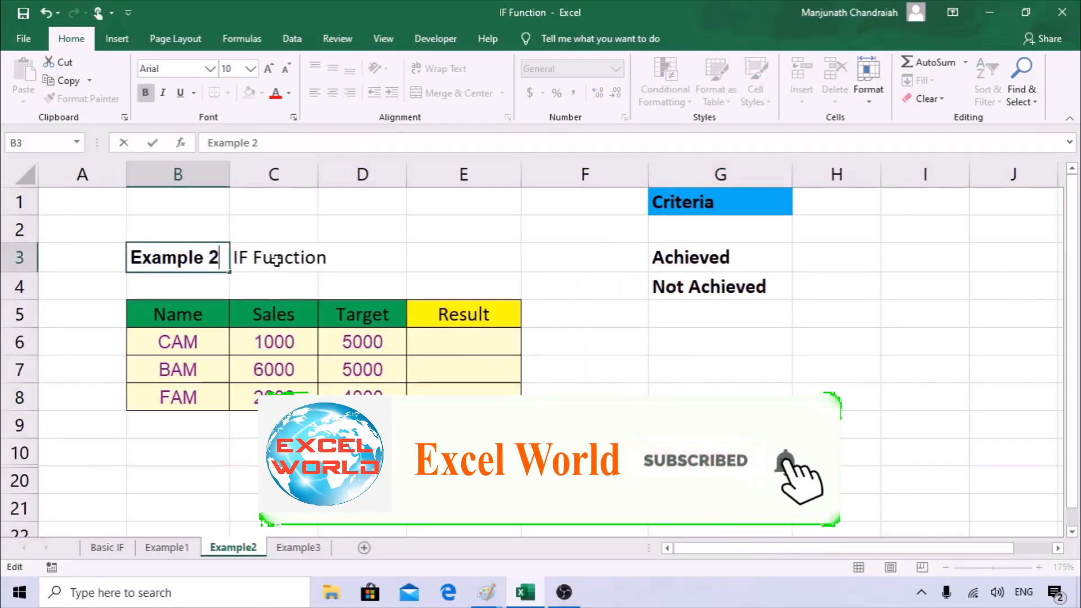
pyautogui.press('Return')
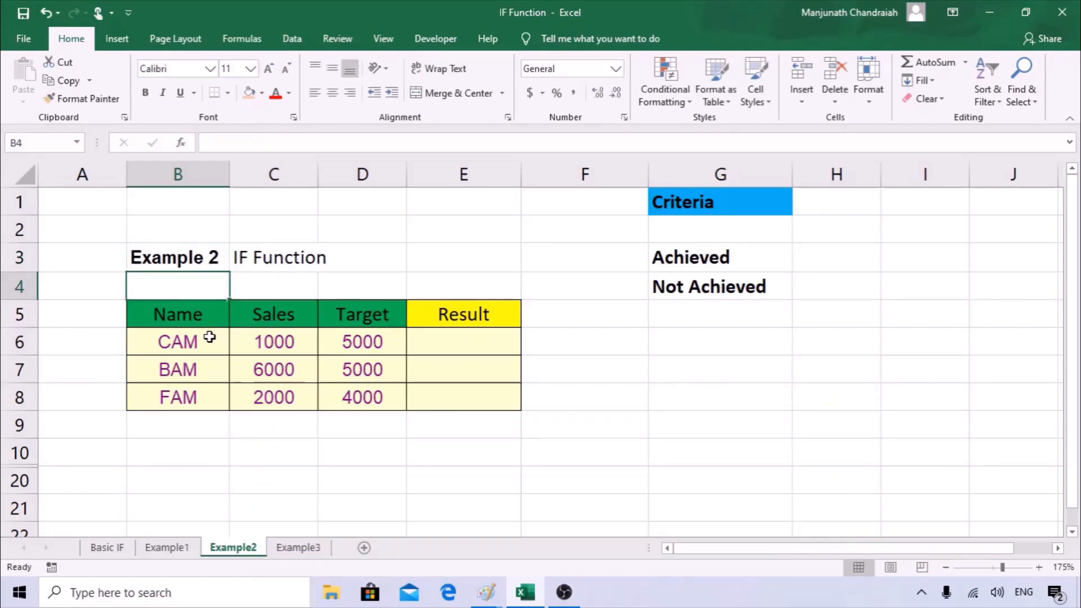
# Review the Name, Sales and Target columns, the empty Result column and the Achieved / Not Achieved criteria in G3:G4.
pyautogui.moveTo(200, 341); pyautogui.dragTo(197, 397)
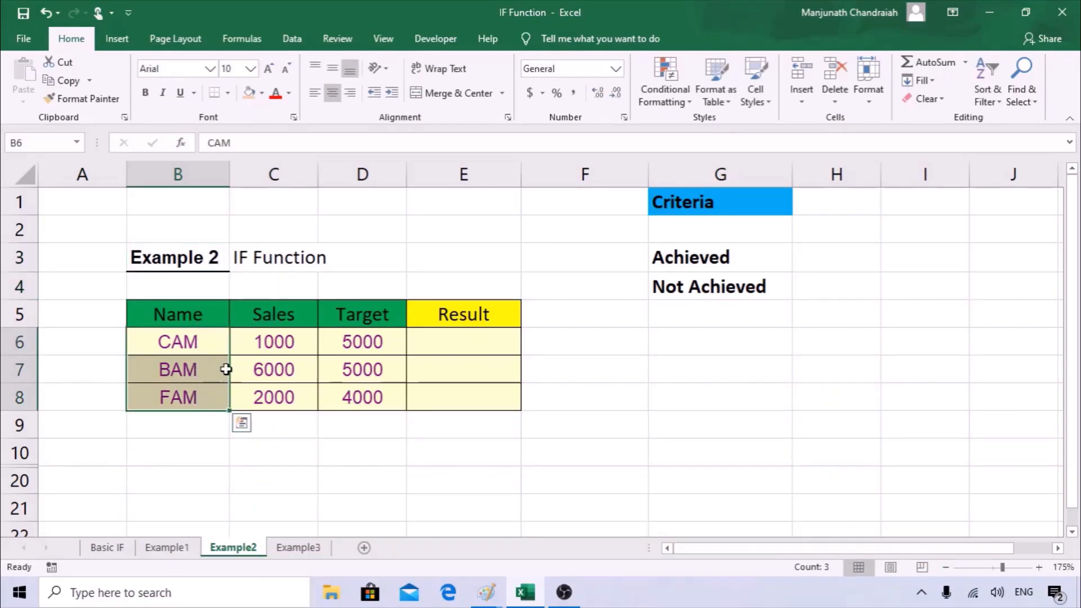
pyautogui.click(273, 319)
pyautogui.moveTo(273, 318); pyautogui.dragTo(277, 397)
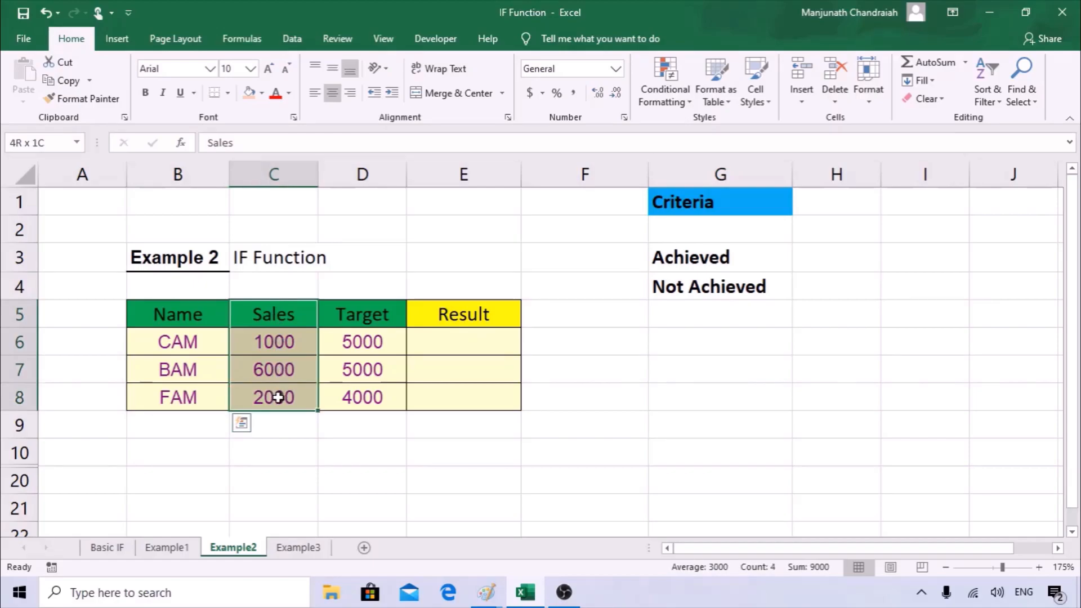
pyautogui.moveTo(374, 319); pyautogui.dragTo(357, 388)
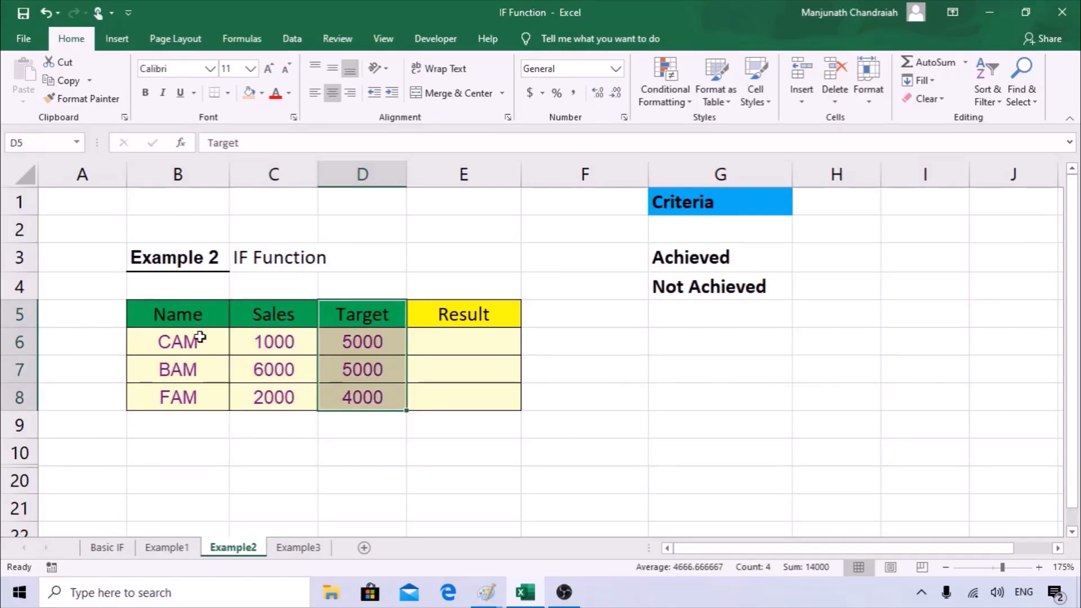
pyautogui.moveTo(198, 315); pyautogui.dragTo(206, 390)
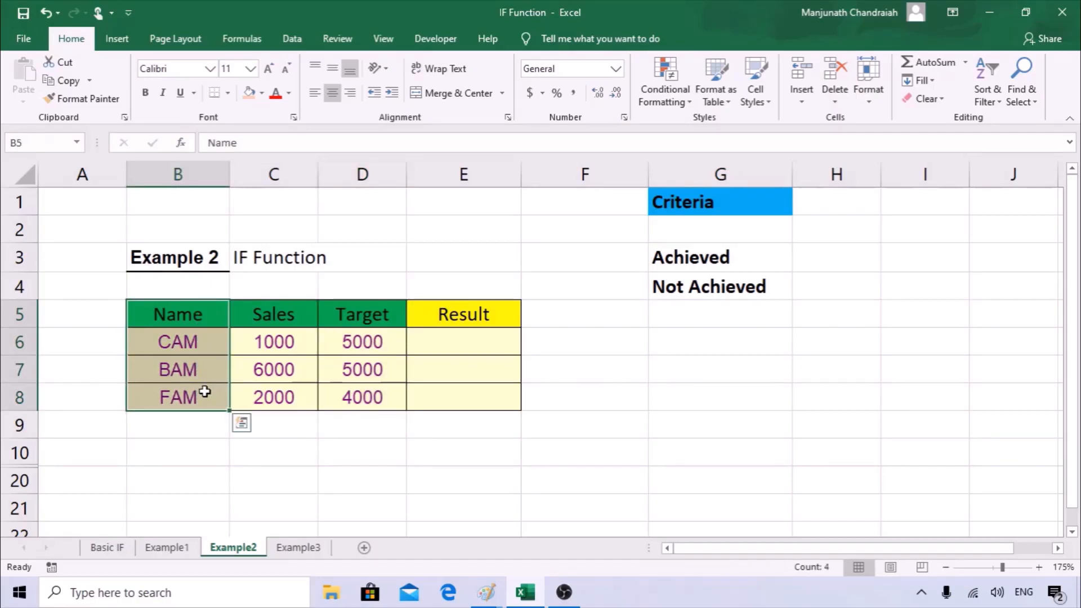
pyautogui.moveTo(298, 314); pyautogui.dragTo(290, 344)
pyautogui.click(289, 344)
pyautogui.click(283, 371)
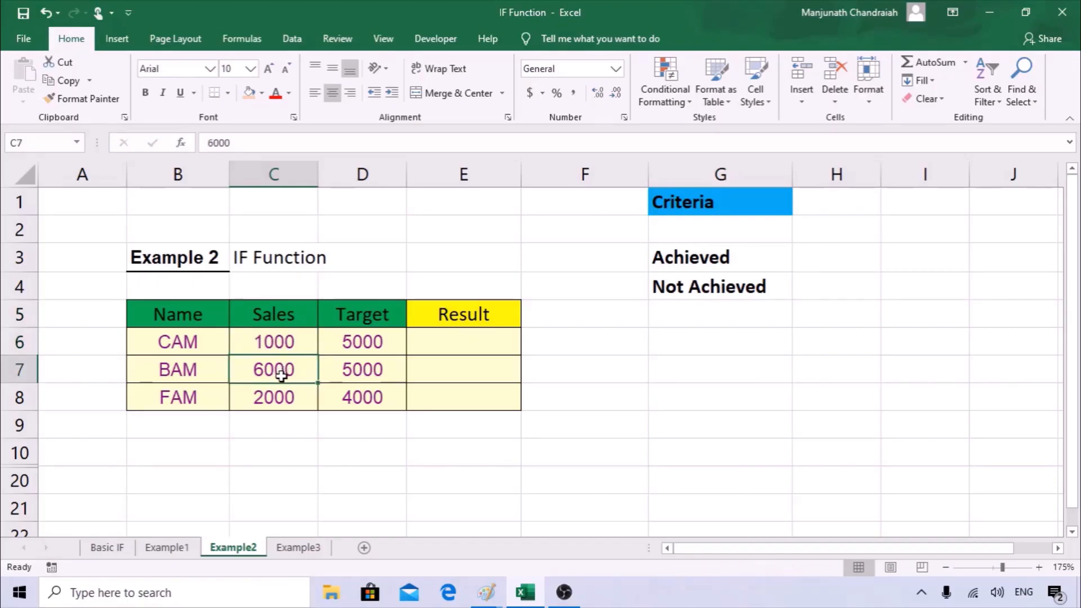
pyautogui.click(284, 398)
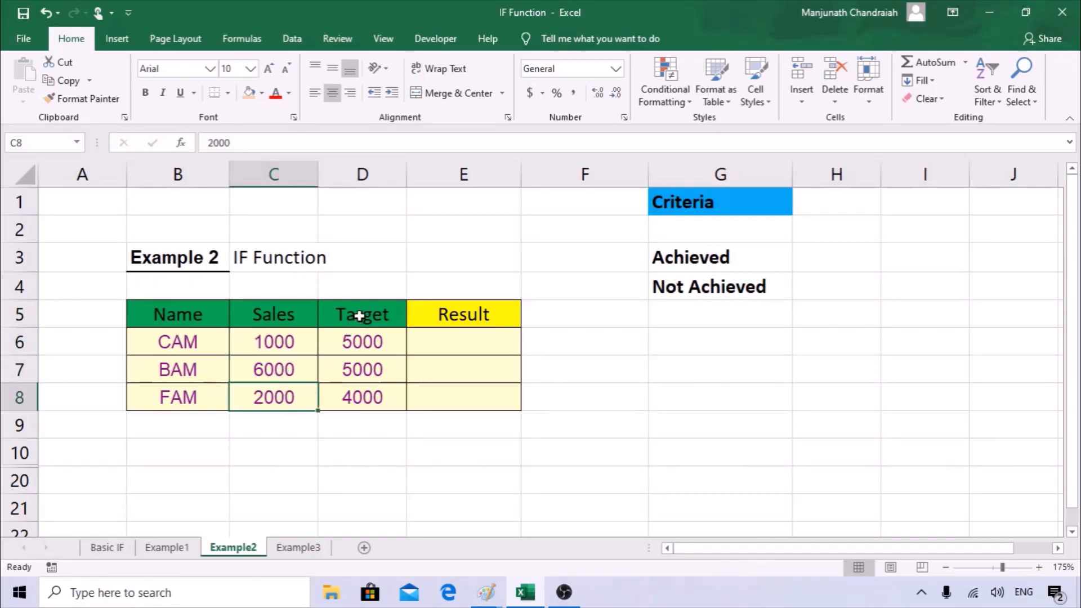
pyautogui.click(380, 315)
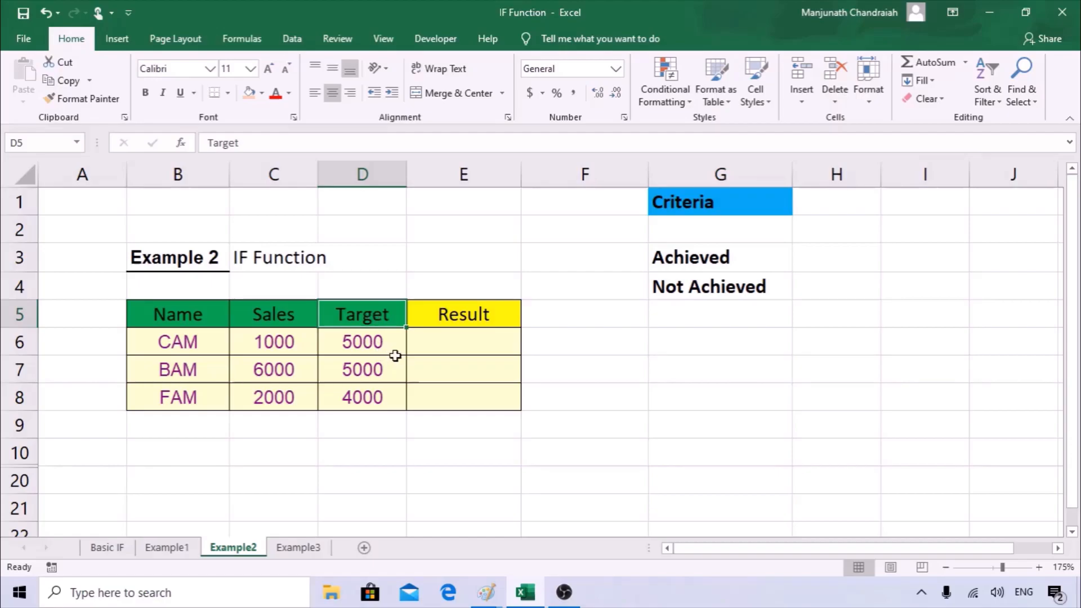
pyautogui.moveTo(387, 337); pyautogui.dragTo(385, 393)
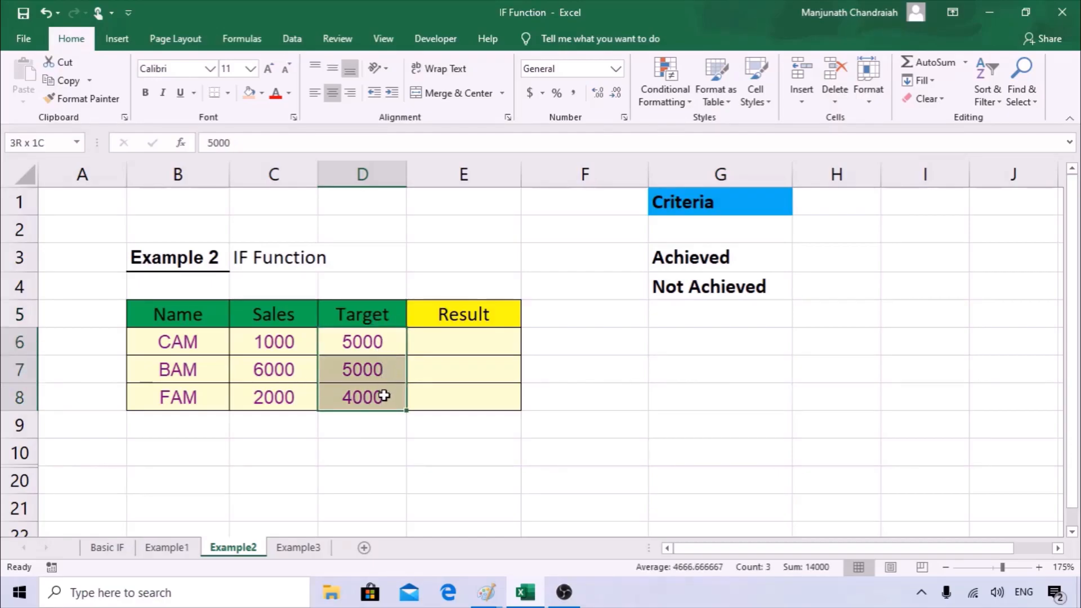
pyautogui.moveTo(289, 316); pyautogui.dragTo(290, 405)
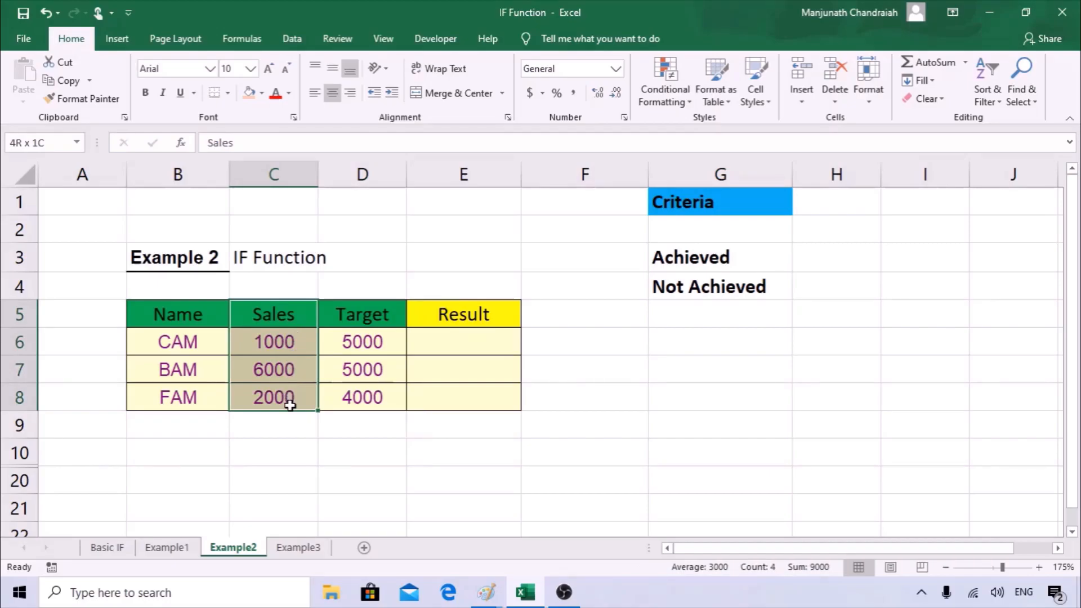
pyautogui.click(442, 343)
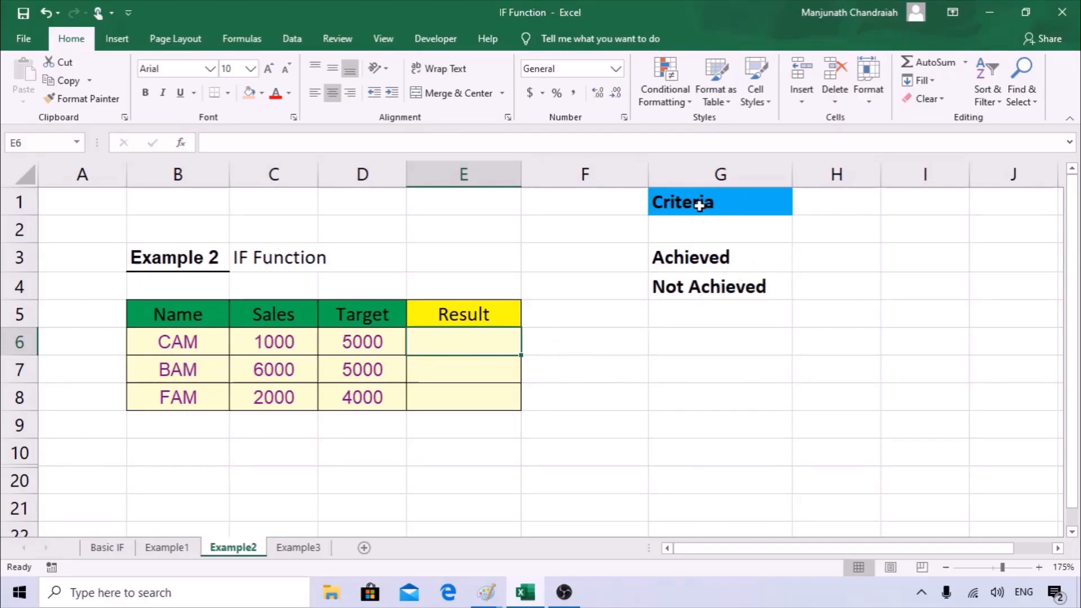
pyautogui.click(718, 256)
pyautogui.click(715, 289)
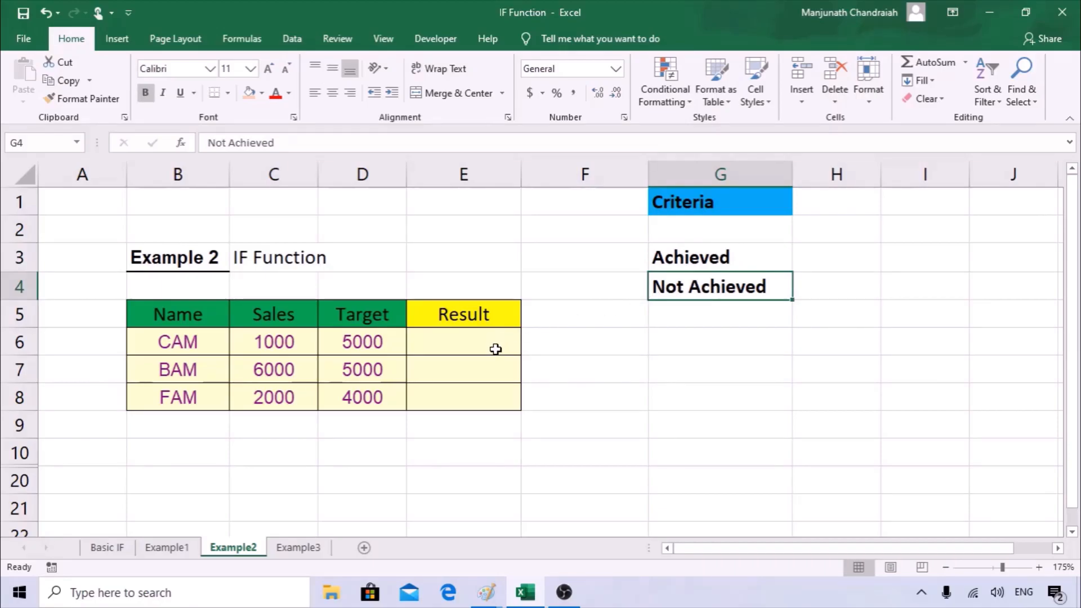
pyautogui.moveTo(695, 256)
pyautogui.mouseDown()
pyautogui.moveTo(695, 287)
pyautogui.moveTo(700, 274)
pyautogui.mouseUp()
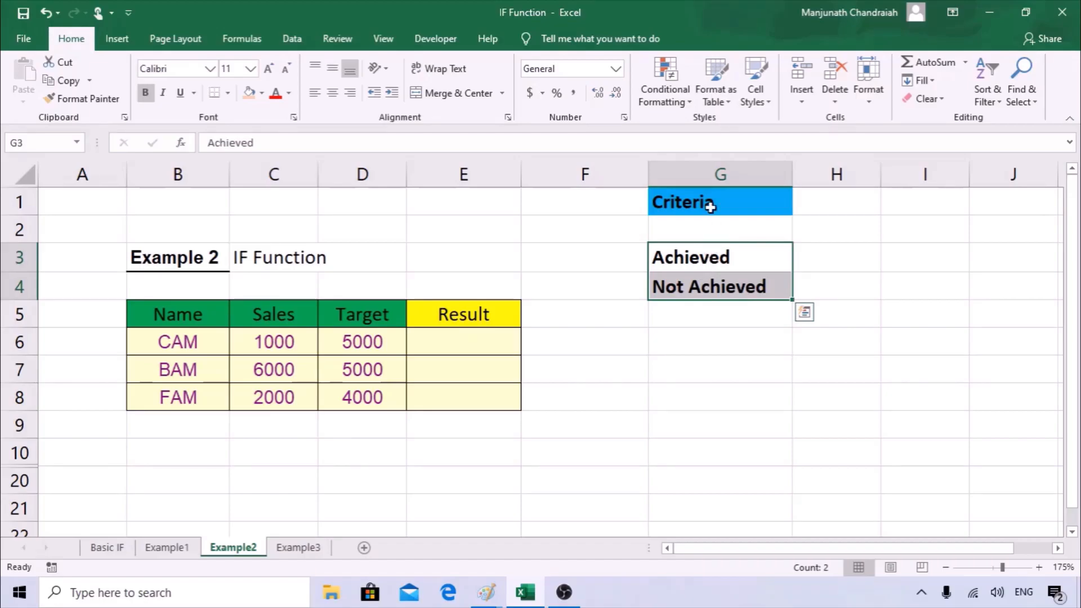
# Start an IF formula in E6 and bring up its function arguments.
pyautogui.click(484, 336)
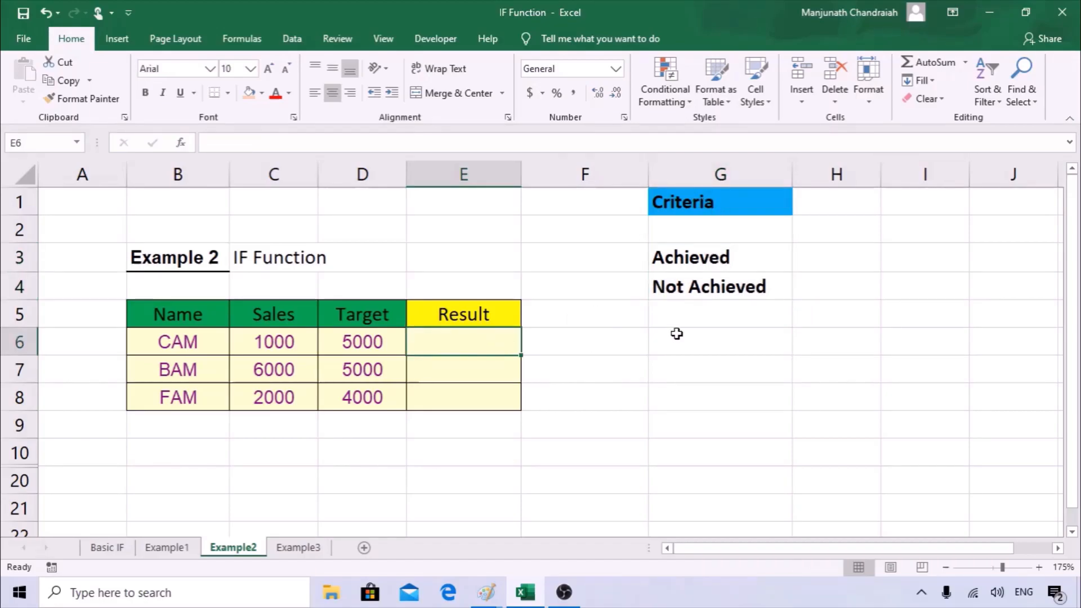
pyautogui.write('-')
pyautogui.press('BackSpace')
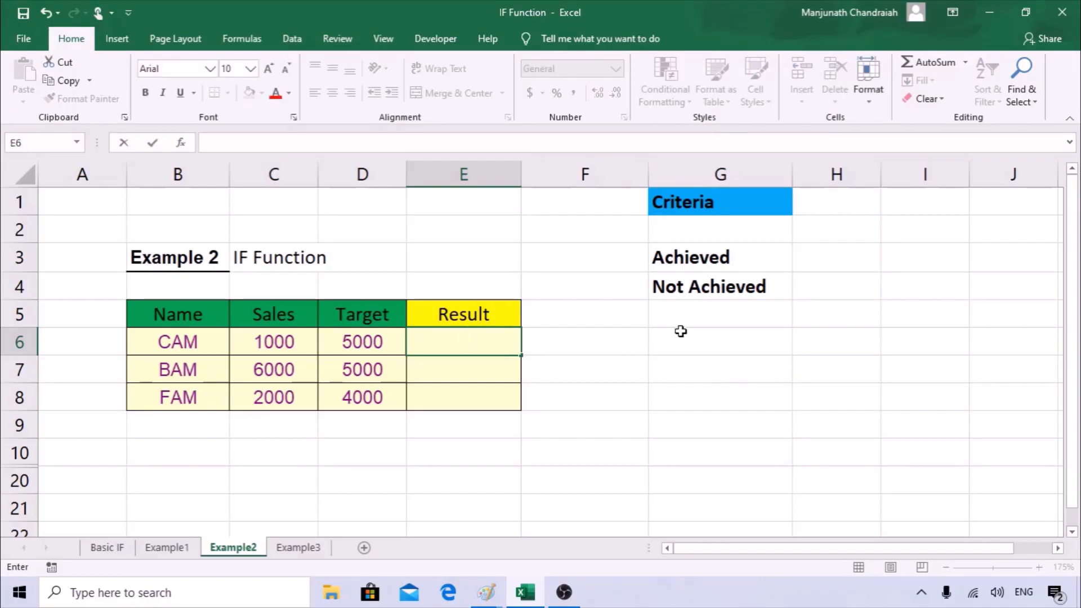
pyautogui.write('=IF(')
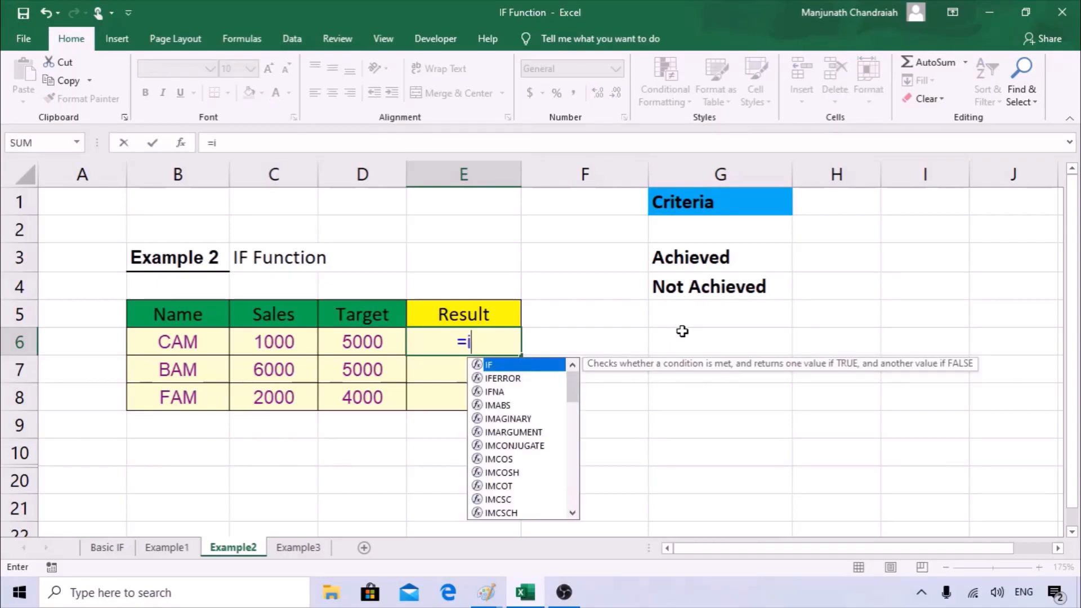
pyautogui.click(180, 143)
pyautogui.moveTo(596, 327); pyautogui.dragTo(642, 250)
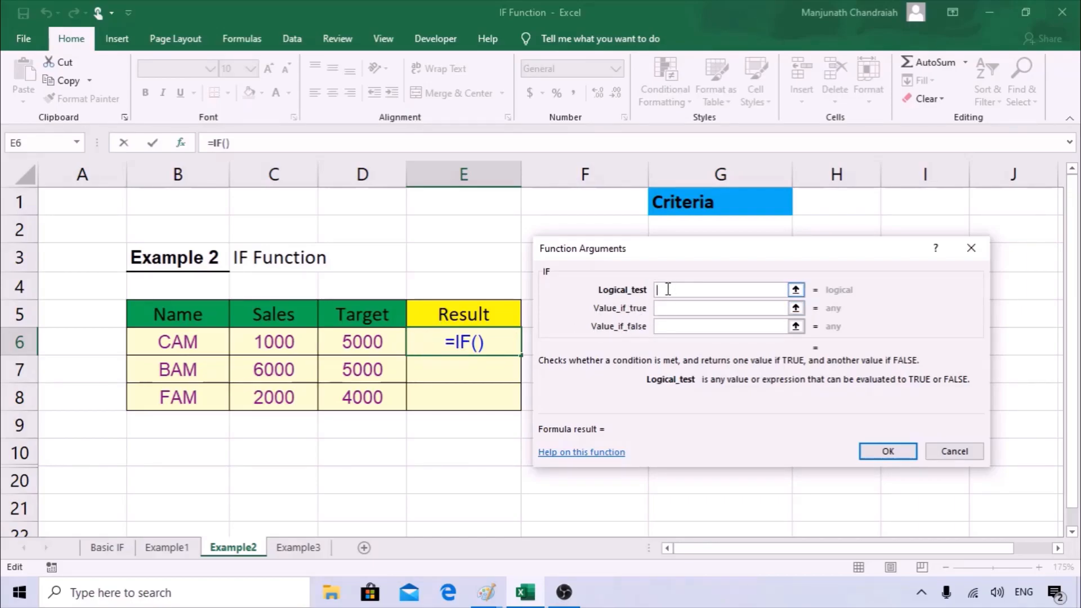
# Set the logical test of the E6 formula to C6>=D6, comparing sales with the target.
pyautogui.click(274, 341)
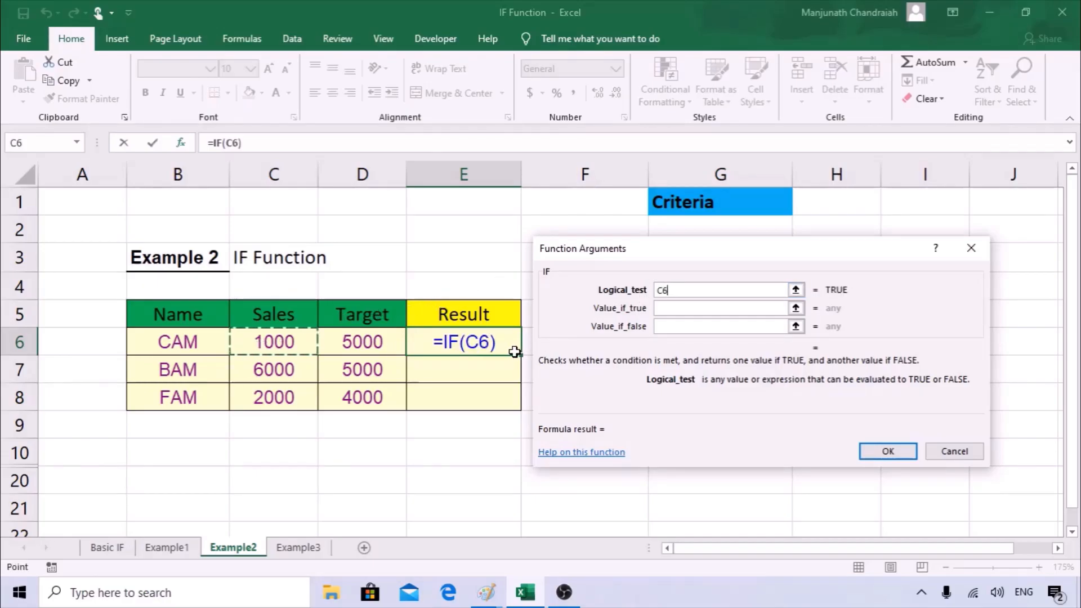
pyautogui.write('.')
pyautogui.press('Return')
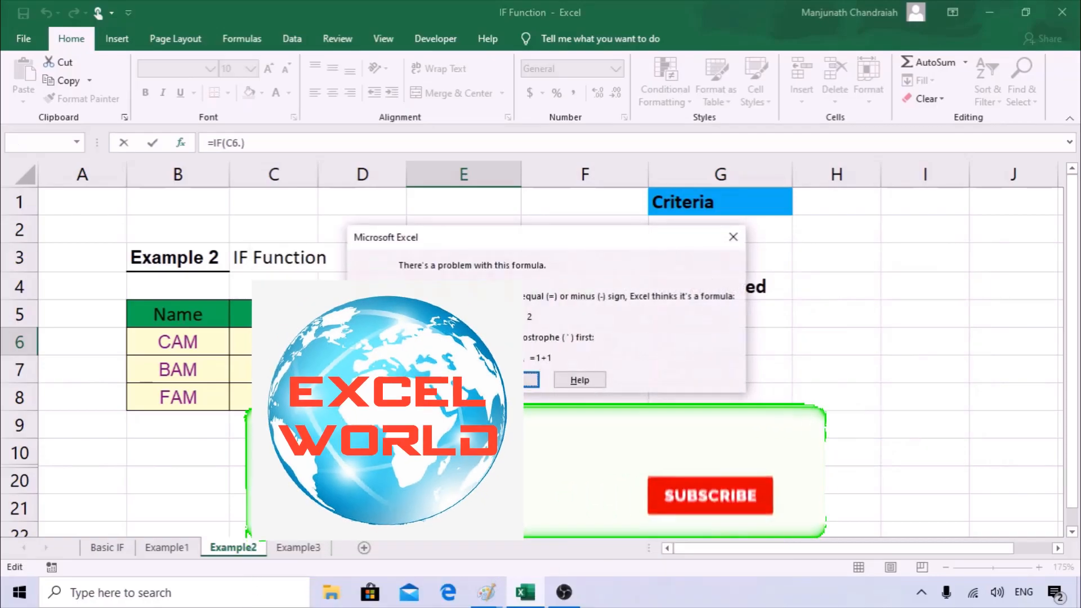
pyautogui.click(512, 381)
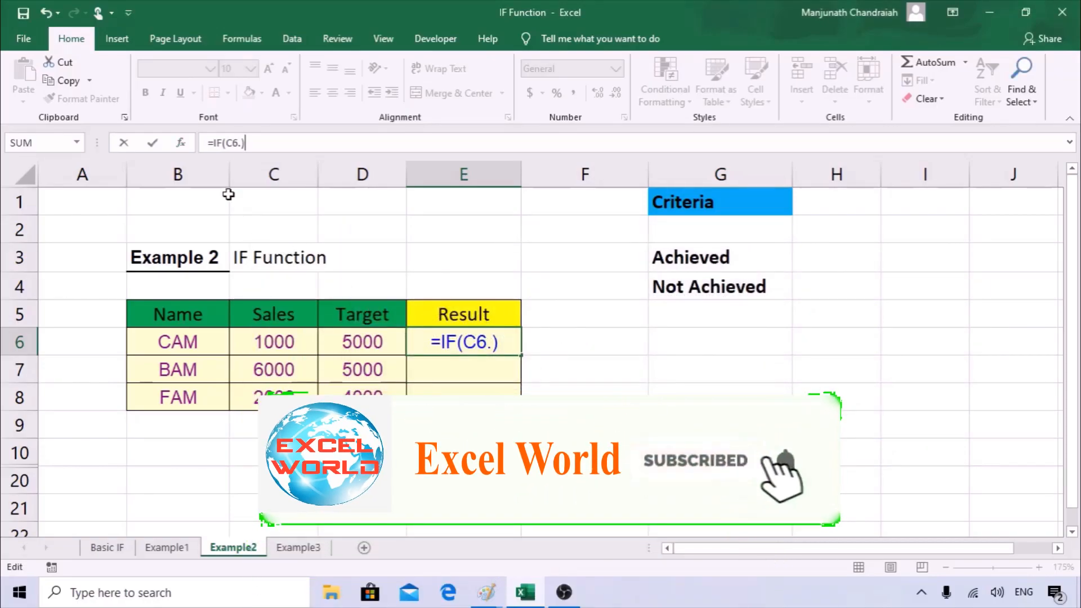
pyautogui.click(181, 143)
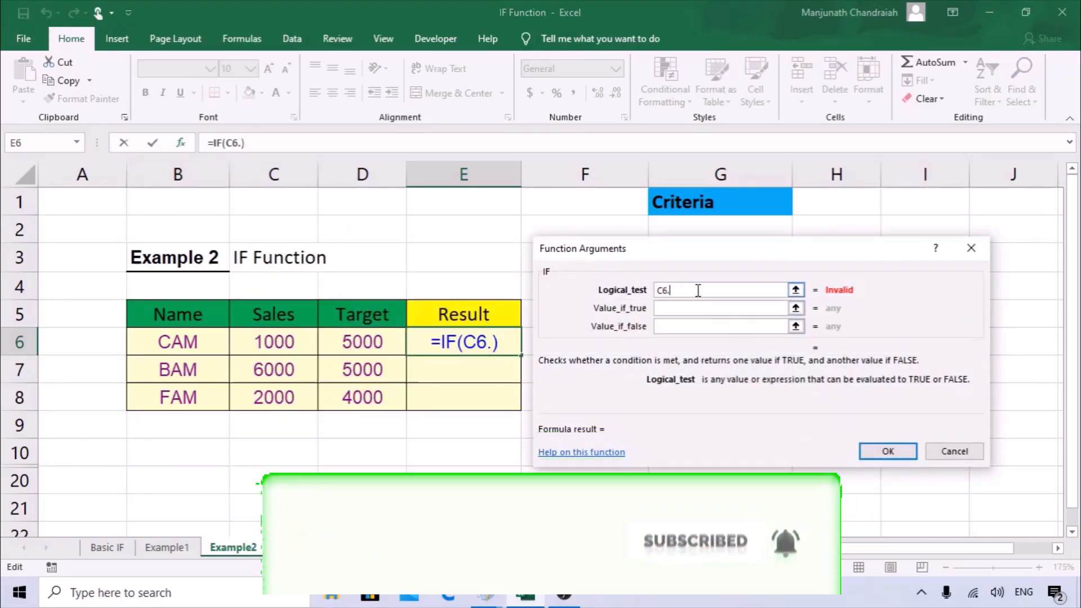
pyautogui.write('>=')
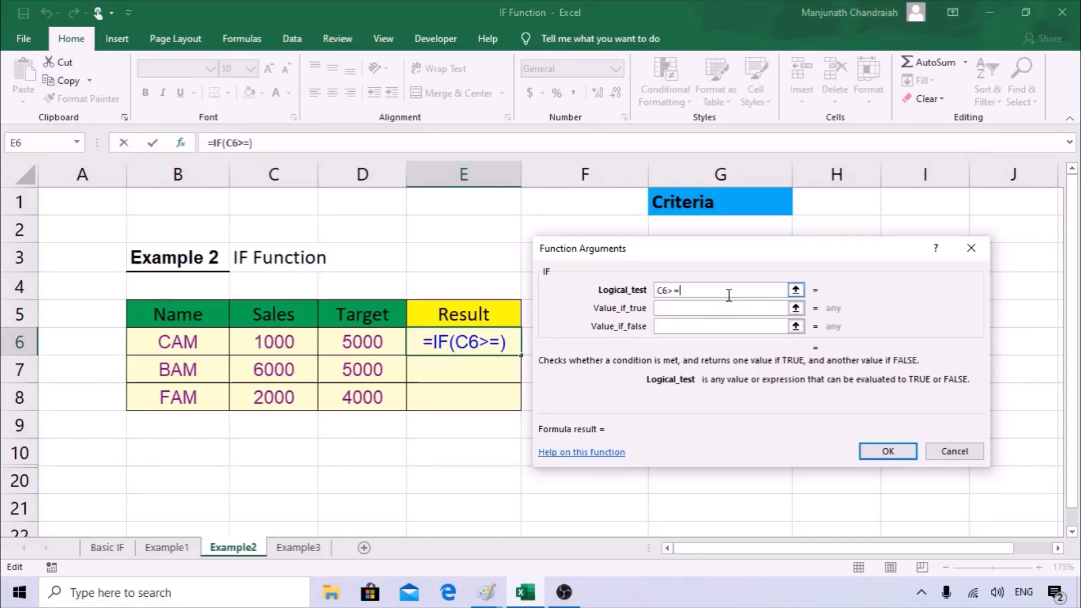
pyautogui.click(379, 342)
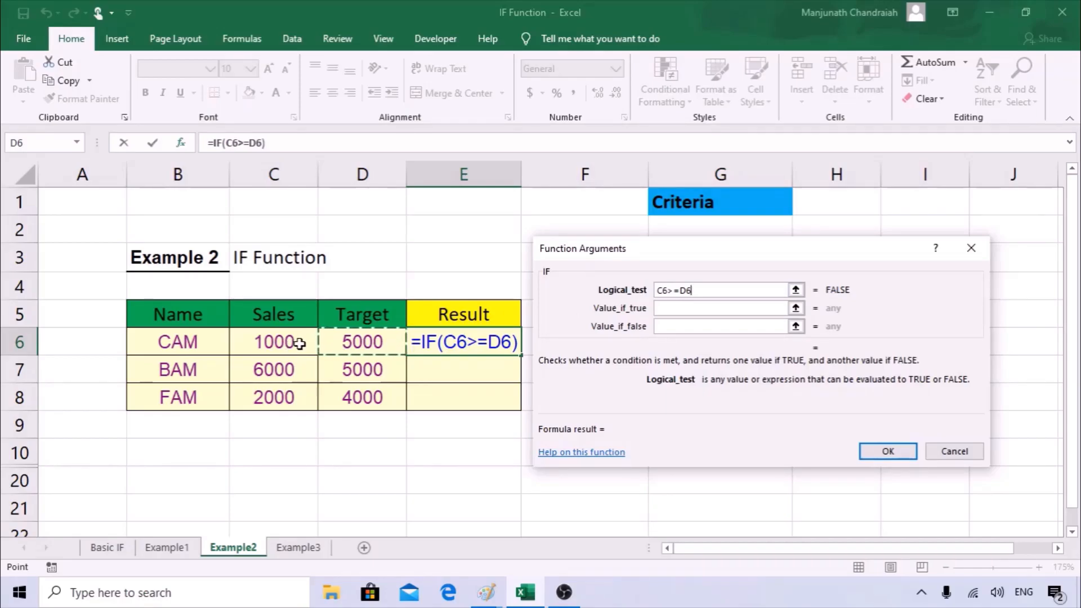
# Uncover the criteria labels on the sheet and set the value for a true test to "Achieved".
pyautogui.click(690, 308)
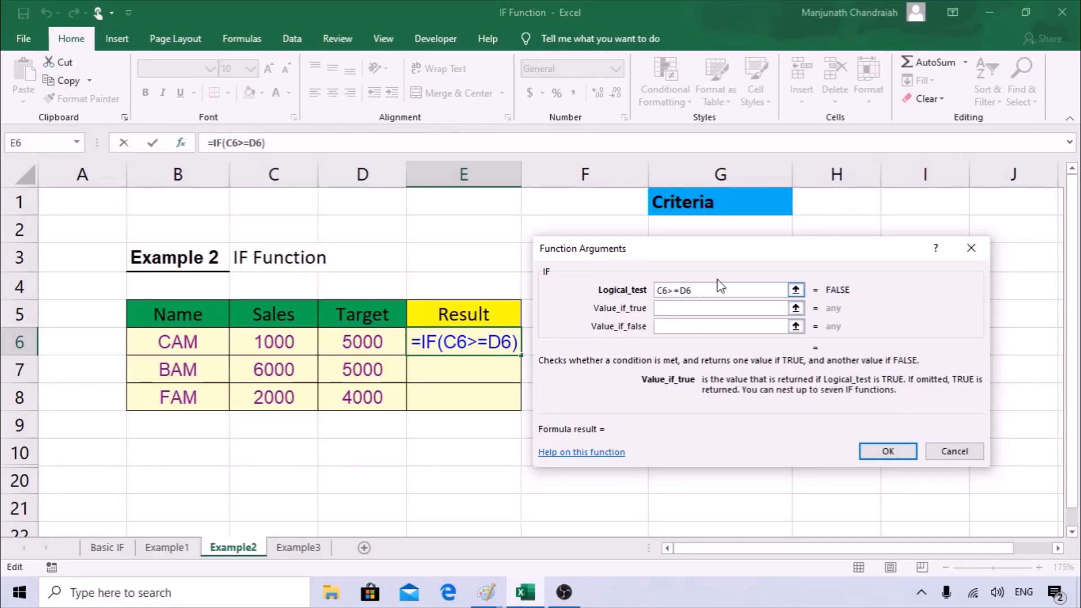
pyautogui.moveTo(722, 269); pyautogui.dragTo(685, 277)
pyautogui.moveTo(689, 313); pyautogui.dragTo(678, 324)
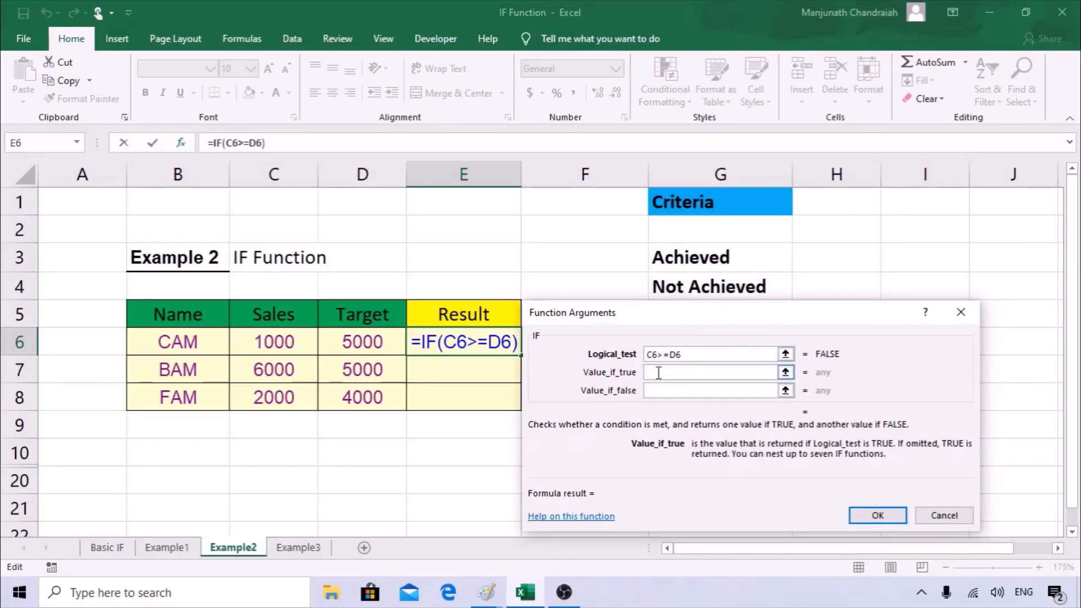
pyautogui.write('"Achieved')
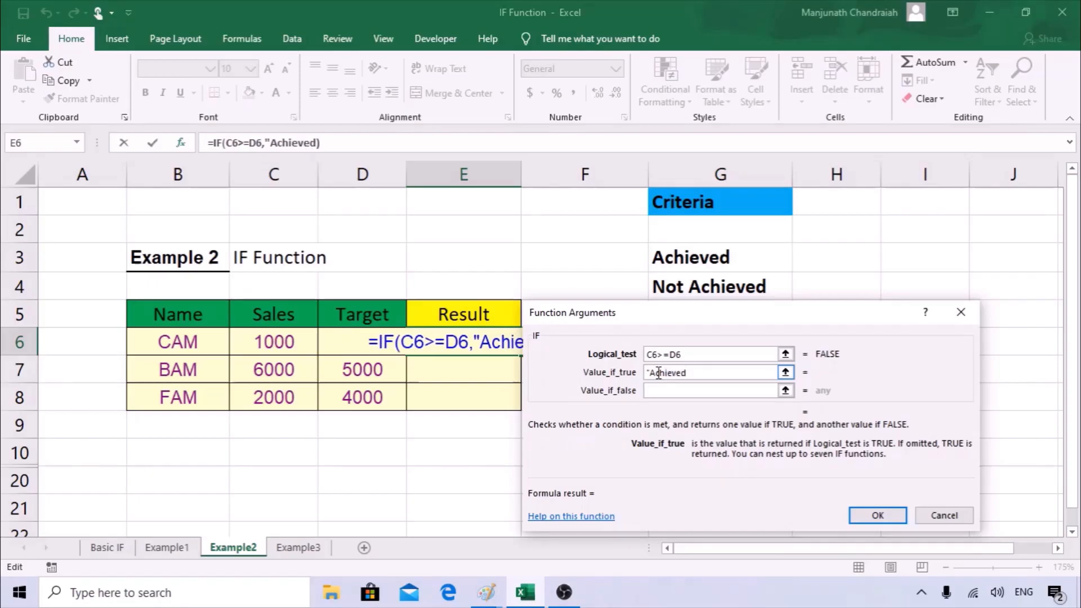
pyautogui.write('"')
pyautogui.press('Tab')
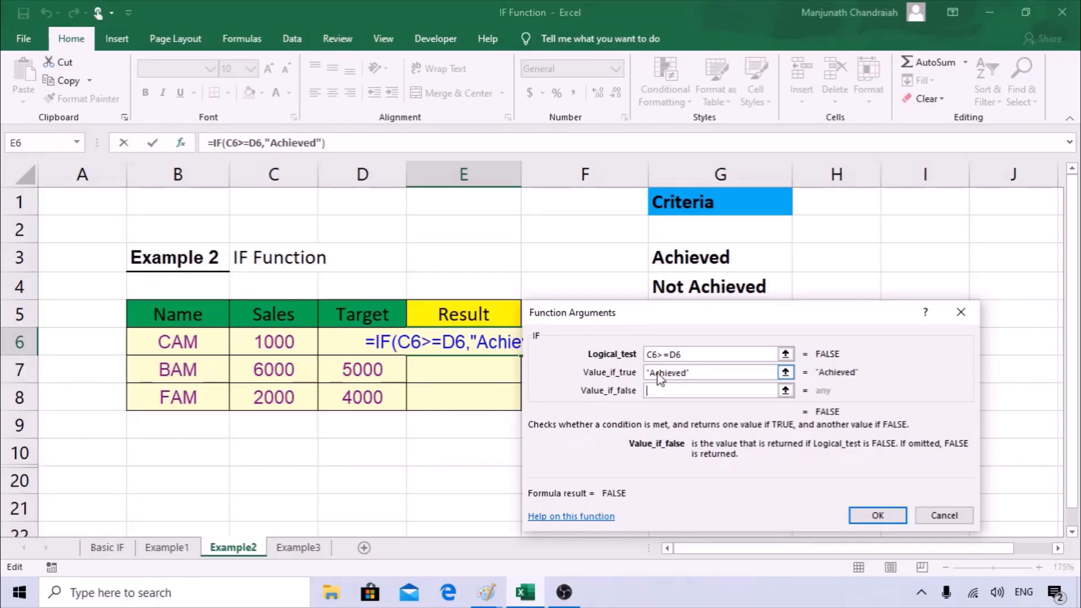
# Set the value for a false test to "Not Achieved" and copy the completed E6 formula down to E8.
pyautogui.write('"Not Achieved')
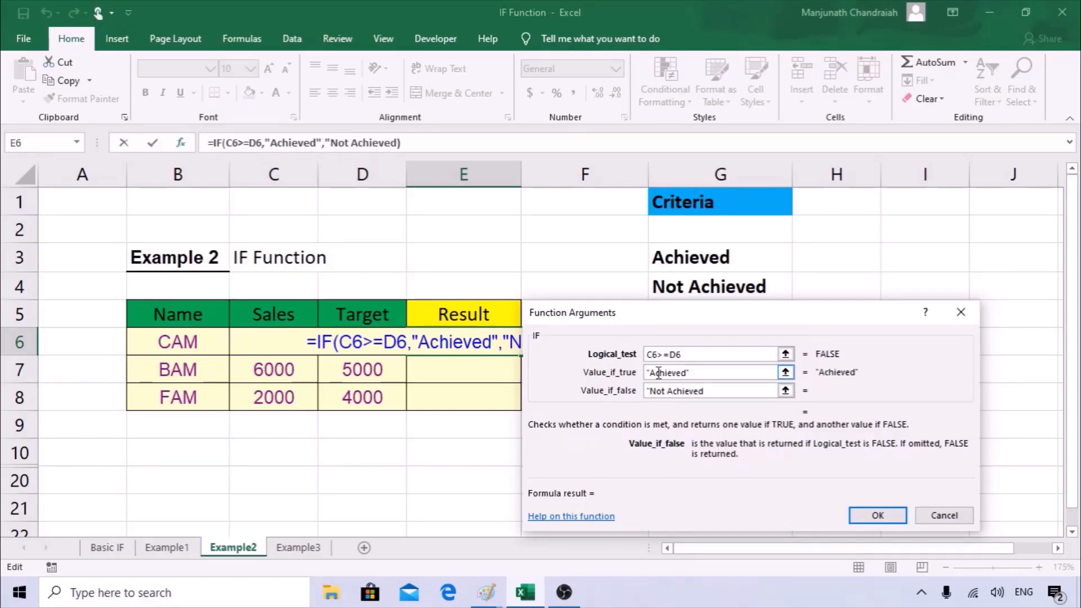
pyautogui.write('"')
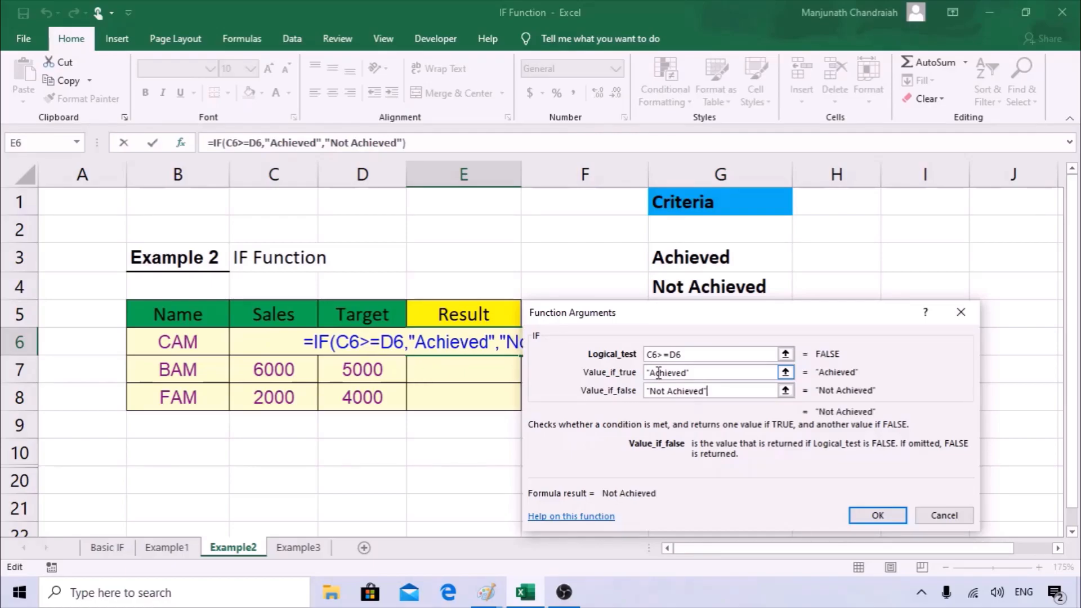
pyautogui.click(877, 509)
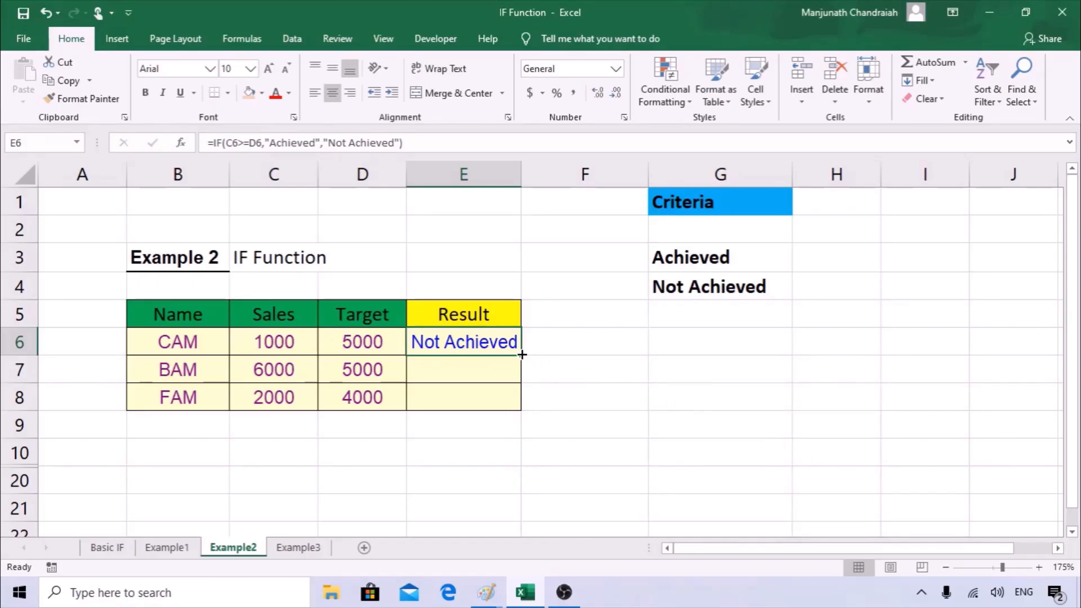
pyautogui.moveTo(522, 355); pyautogui.dragTo(521, 410)
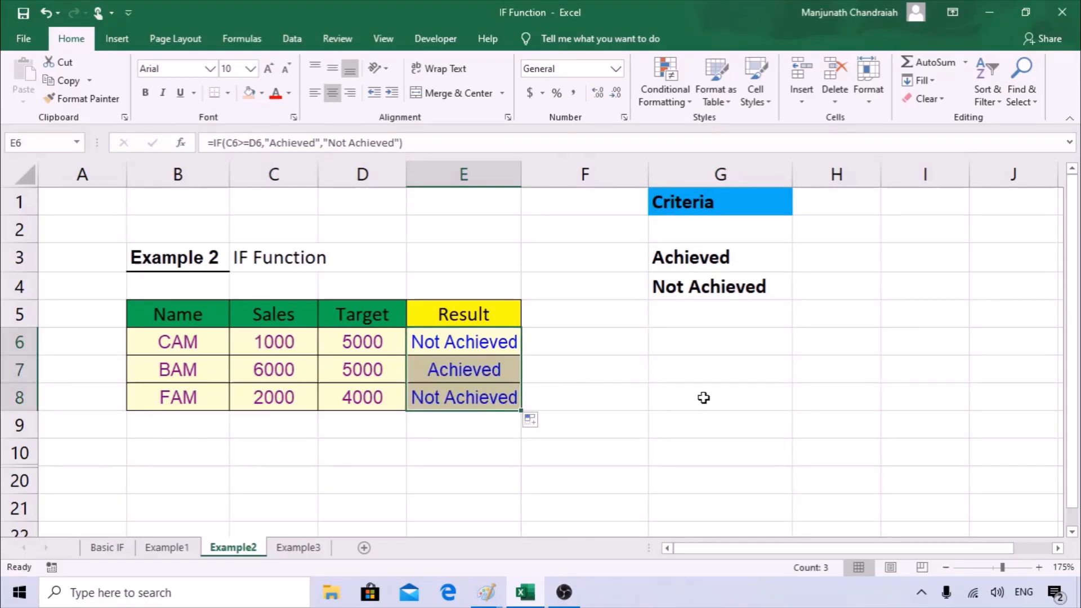
pyautogui.click(458, 348)
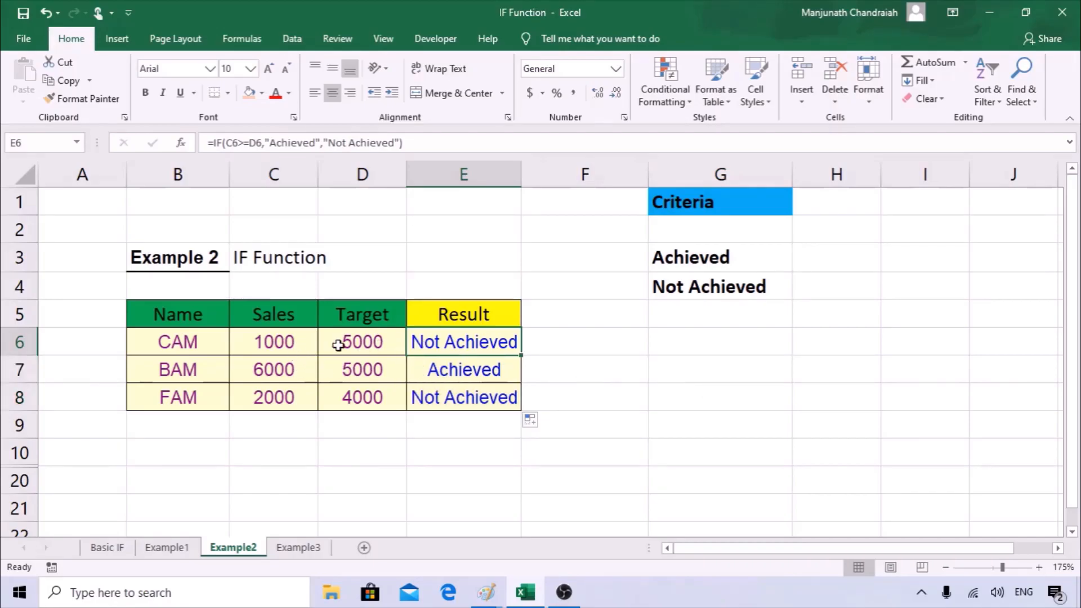
# Compare the sales with the target for each person in rows 6 to 8, checking against the Result column.
pyautogui.click(286, 346)
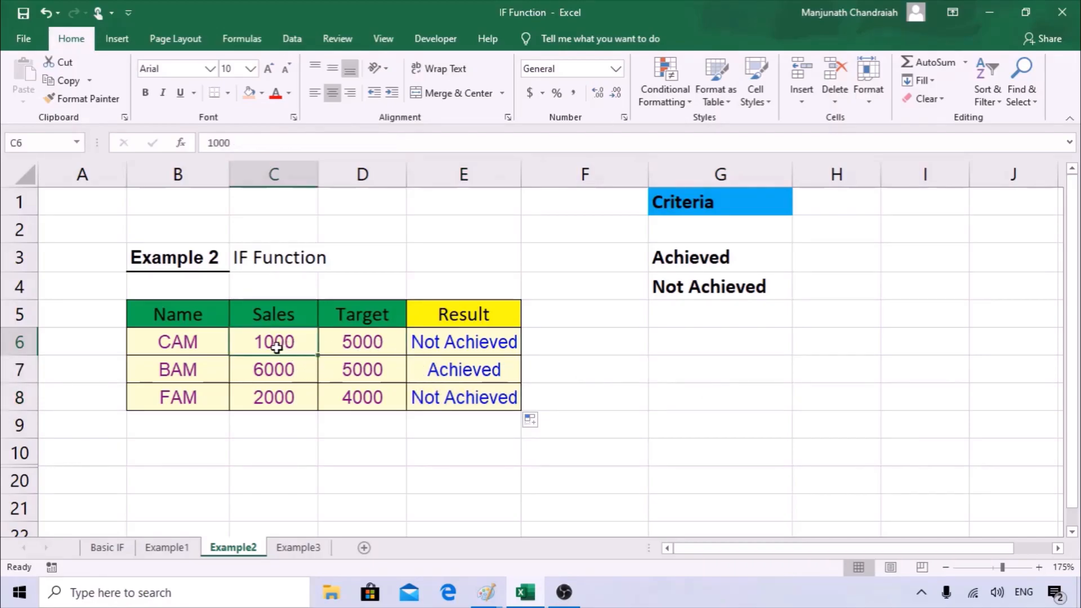
pyautogui.click(388, 346)
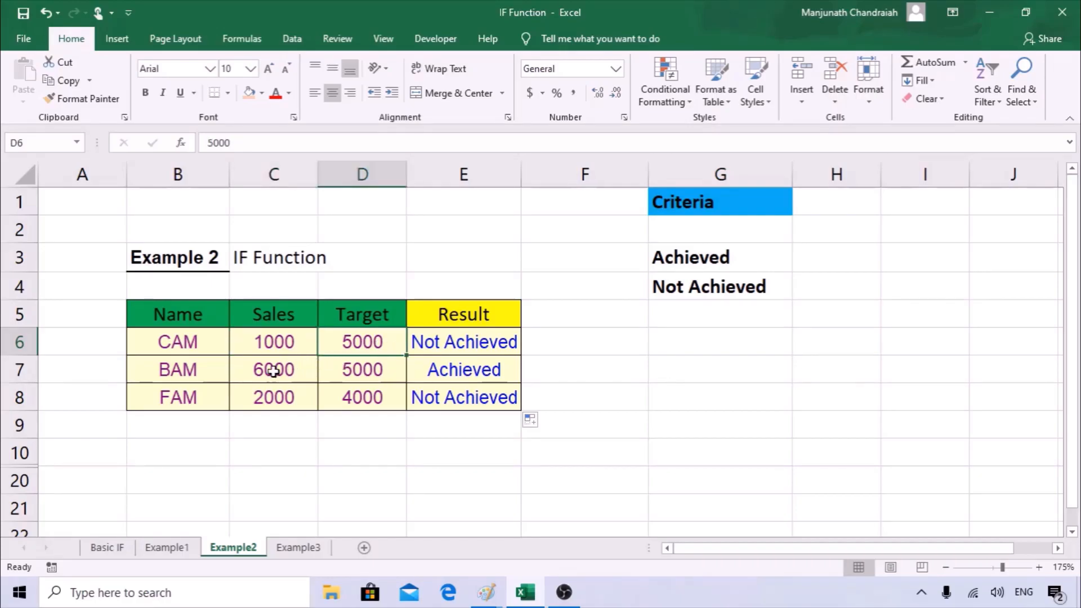
pyautogui.click(223, 375)
pyautogui.click(254, 377)
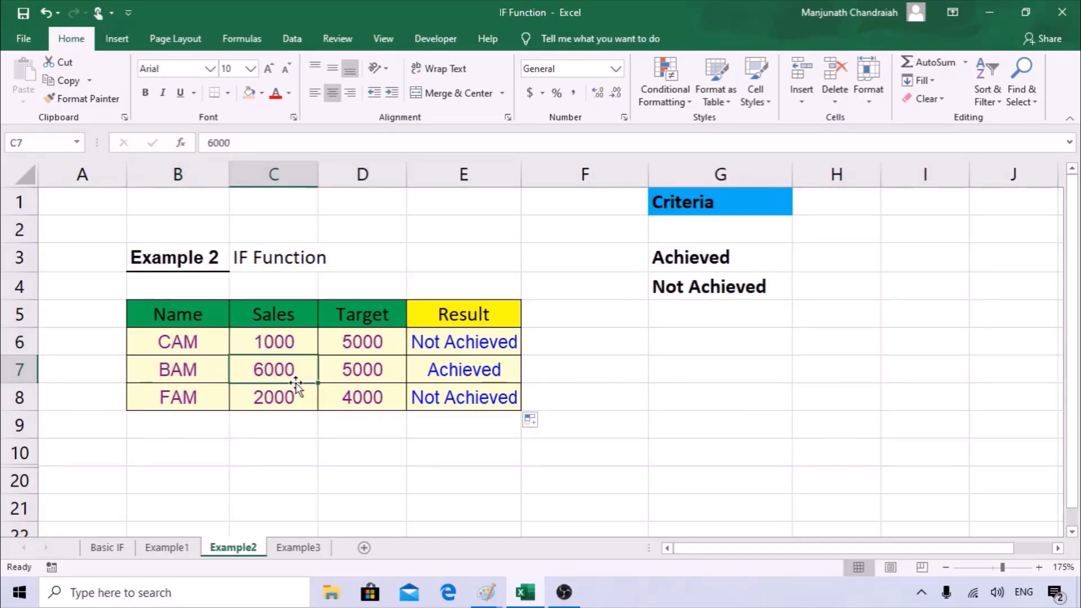
pyautogui.click(376, 369)
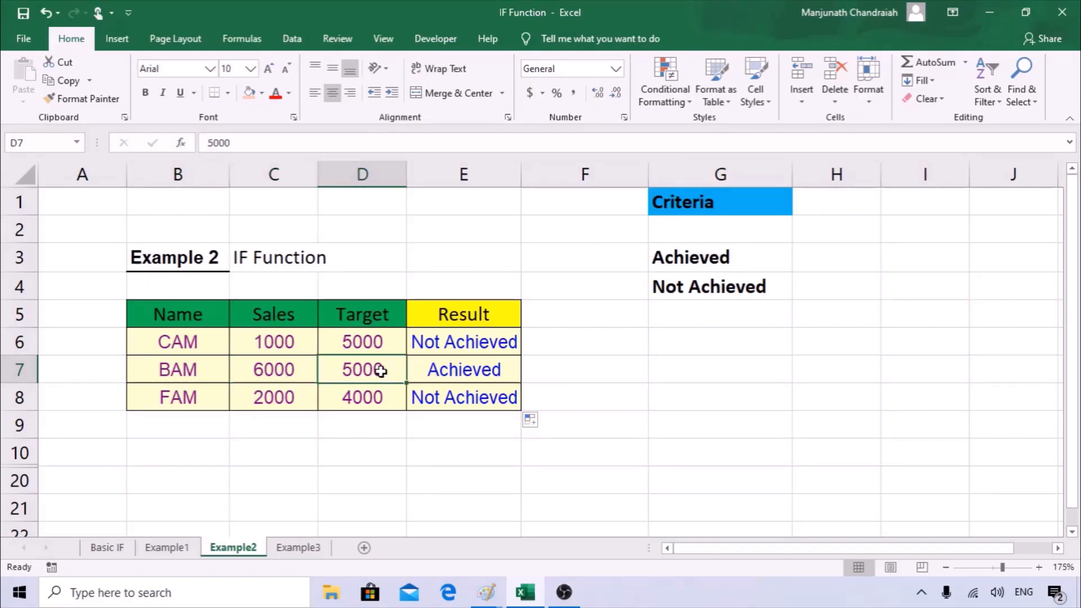
pyautogui.click(464, 372)
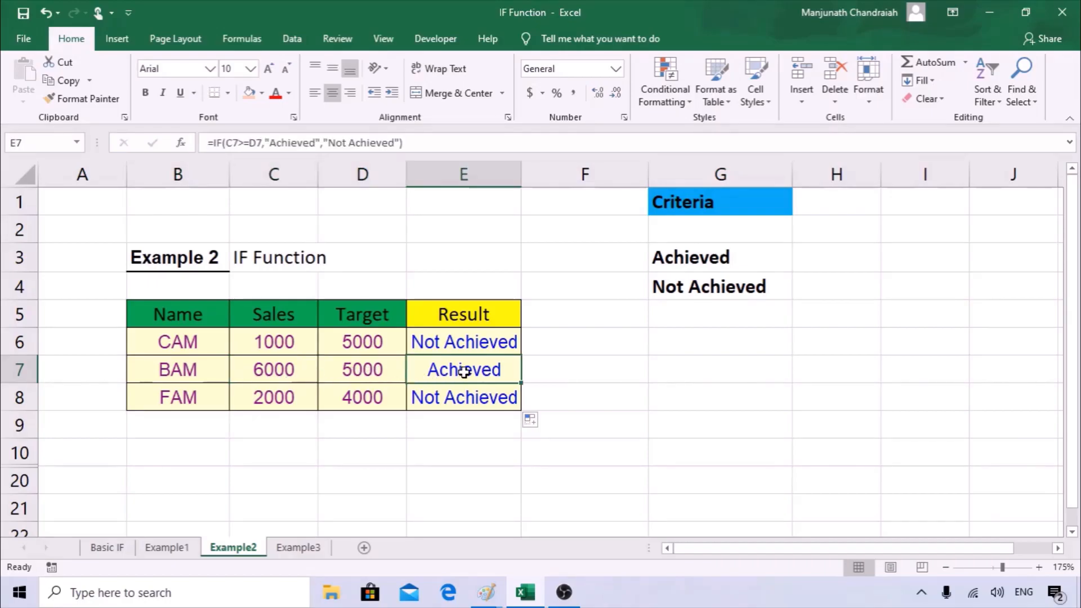
pyautogui.click(275, 406)
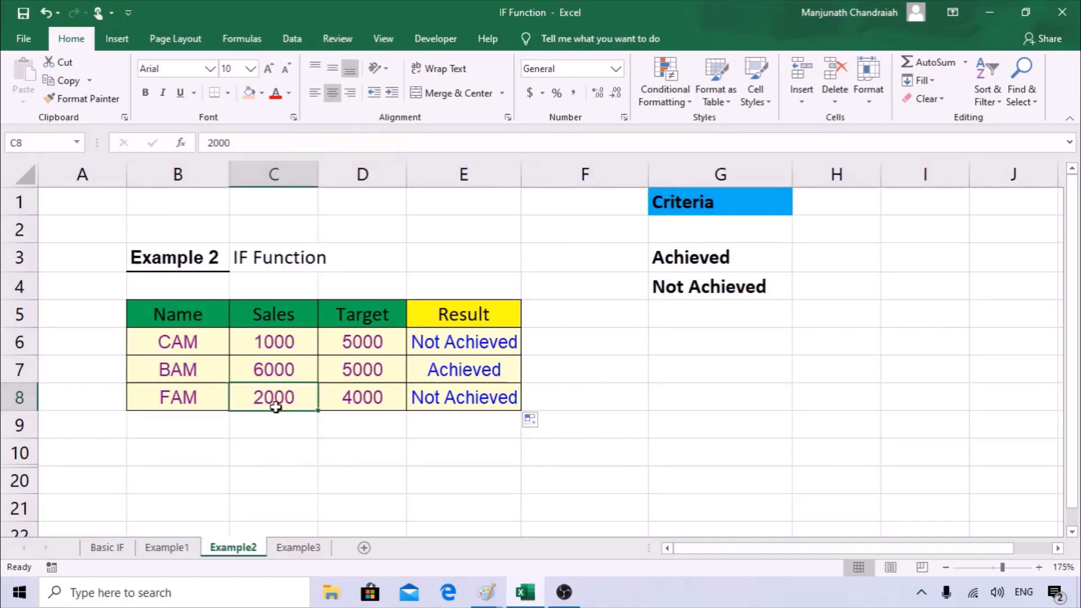
pyautogui.click(369, 399)
# Review the function arguments of the E6 formula and relate its logical test to the Sales and Target columns.
pyautogui.click(465, 345)
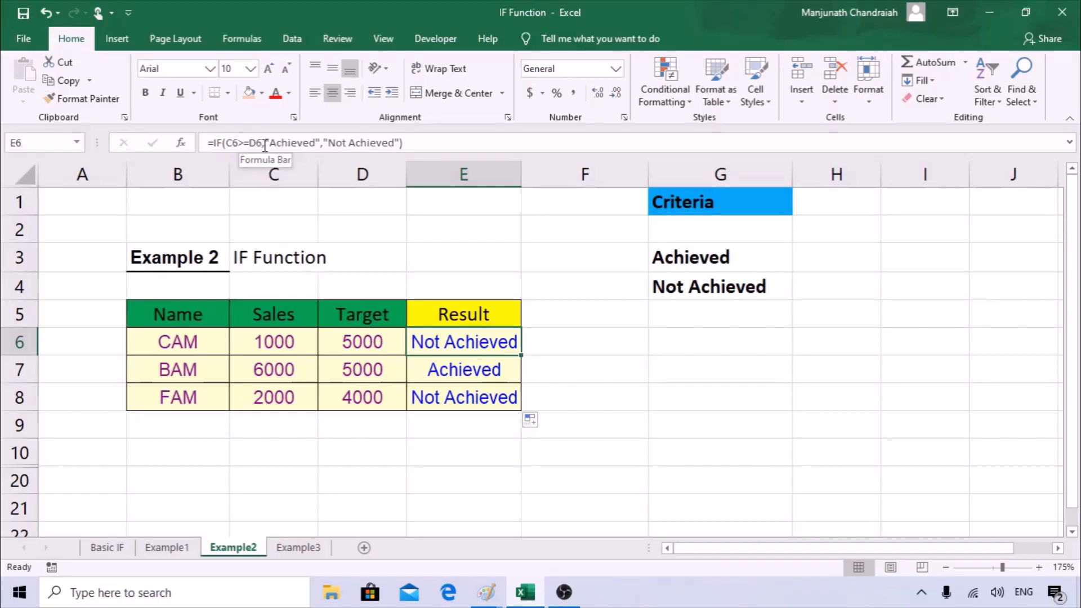
pyautogui.click(189, 147)
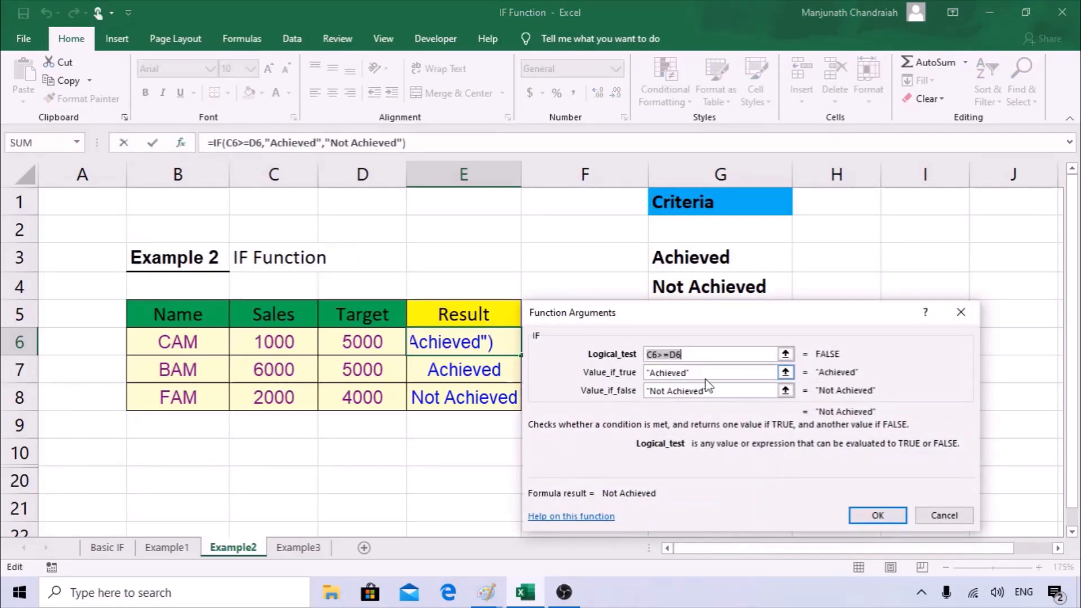
pyautogui.moveTo(688, 354); pyautogui.dragTo(628, 348)
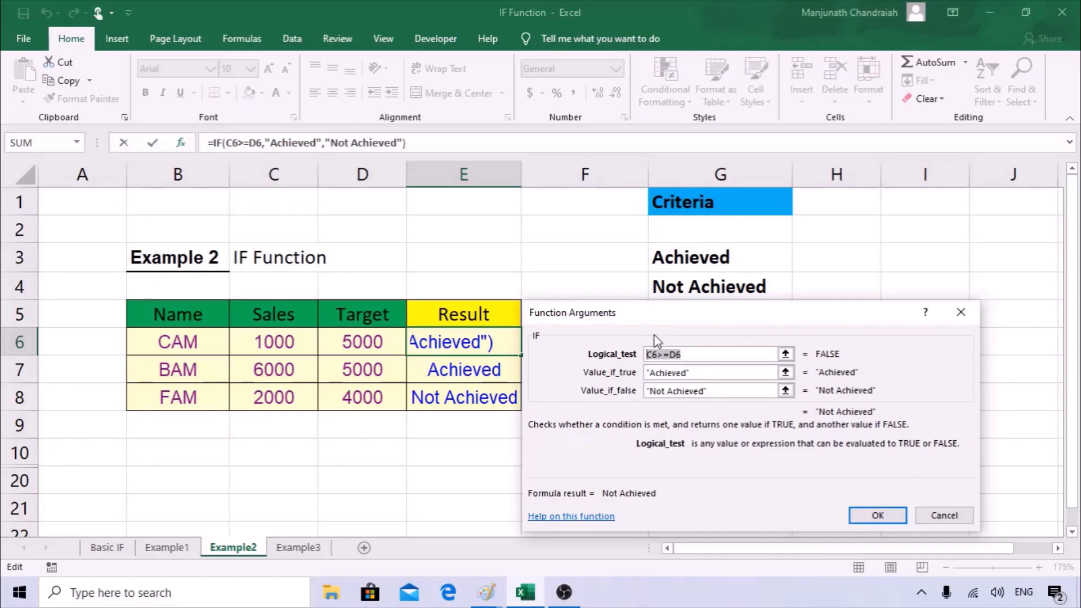
pyautogui.press('Return')
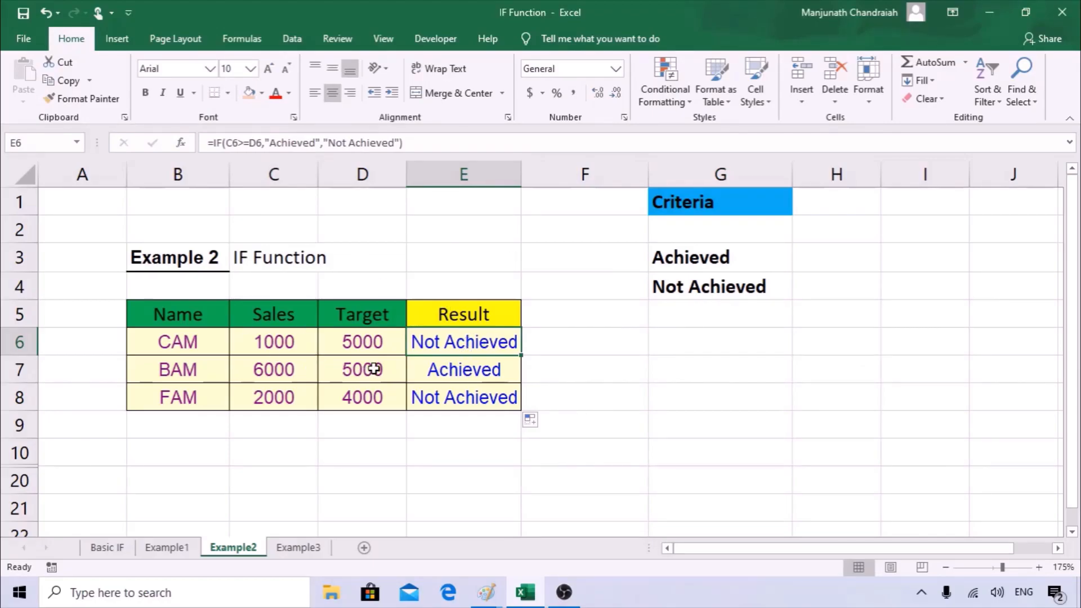
pyautogui.moveTo(265, 316); pyautogui.dragTo(354, 316)
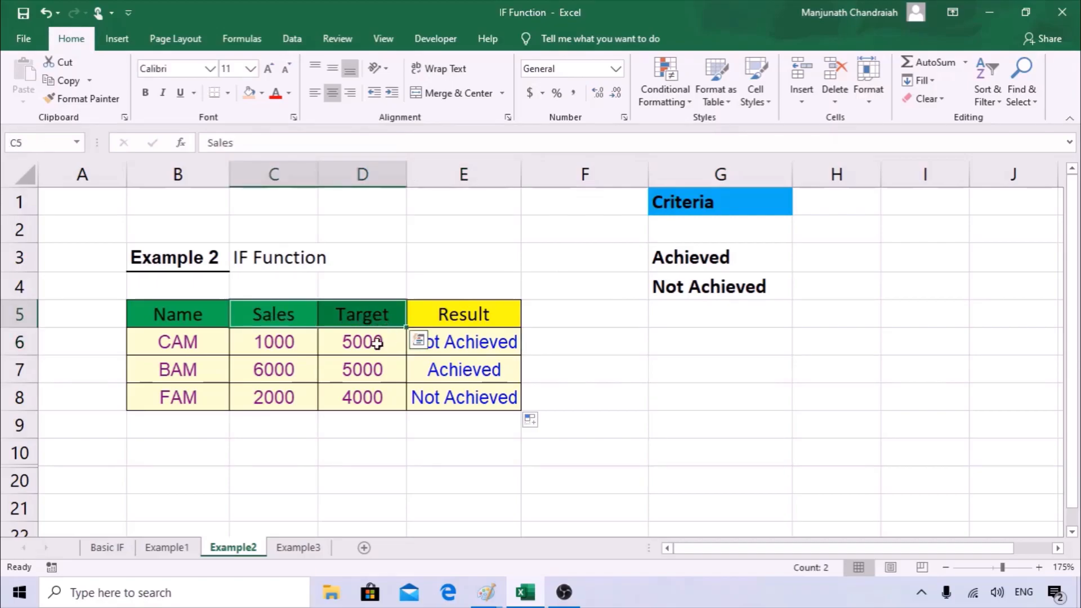
pyautogui.moveTo(270, 336); pyautogui.dragTo(326, 339)
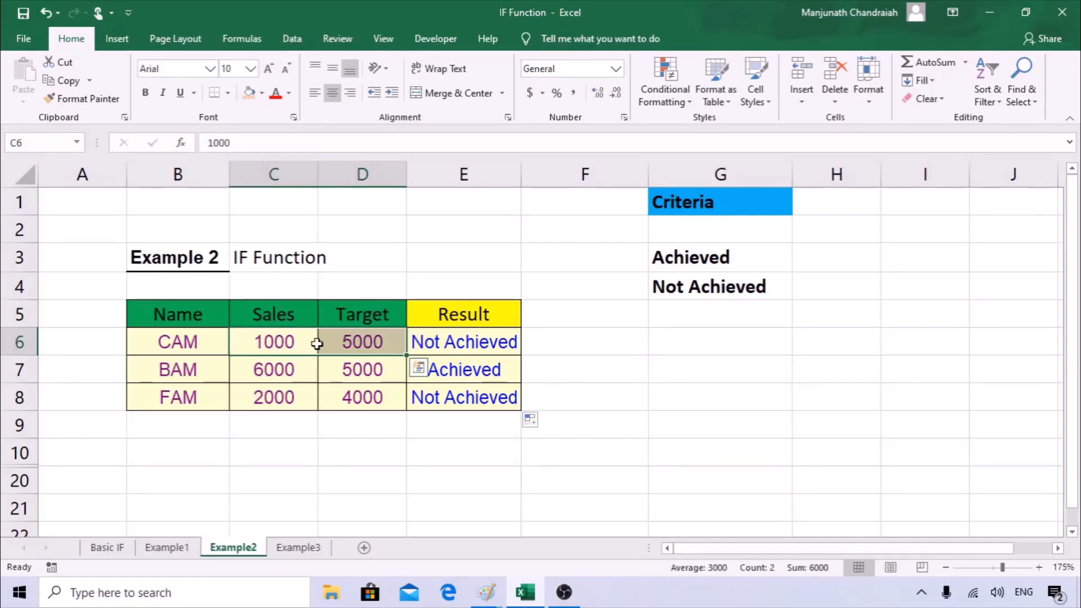
pyautogui.click(479, 342)
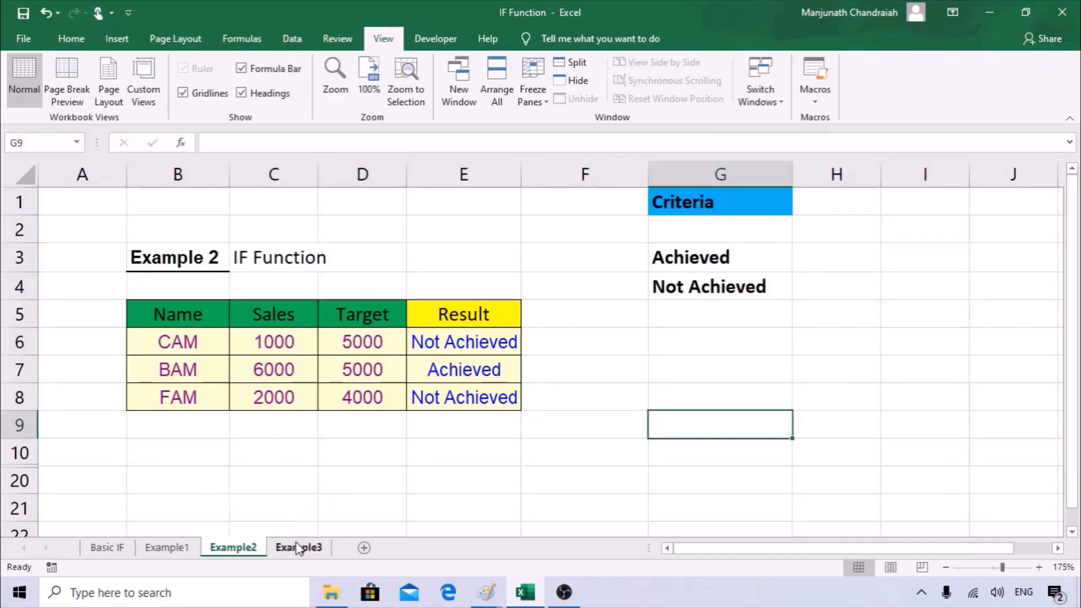
# Switch to the Example3 sheet and look over its Name, Score and empty Result columns.
pyautogui.click(298, 548)
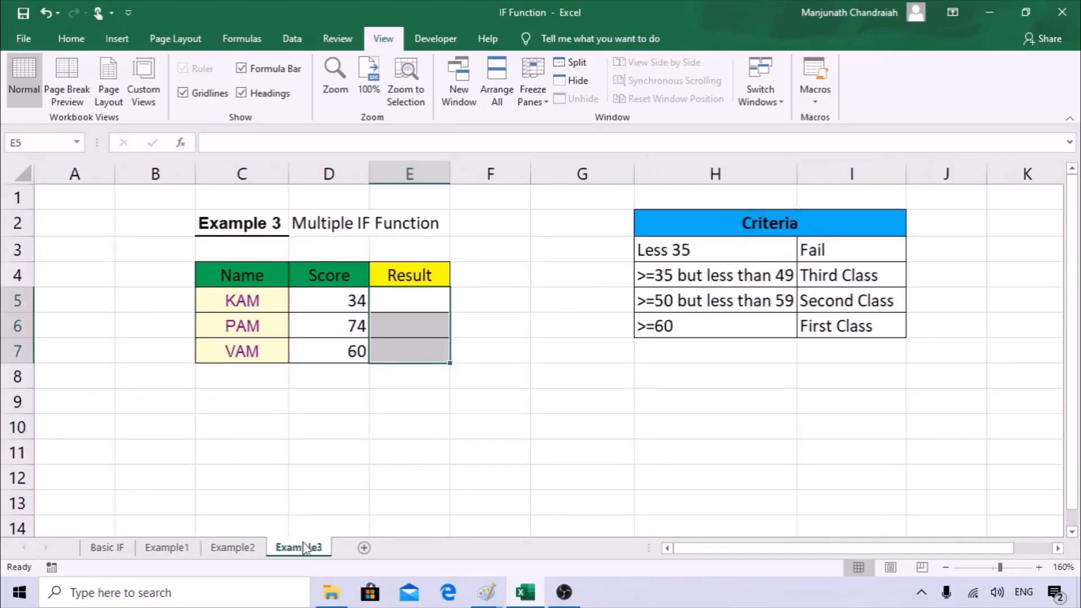
pyautogui.click(411, 407)
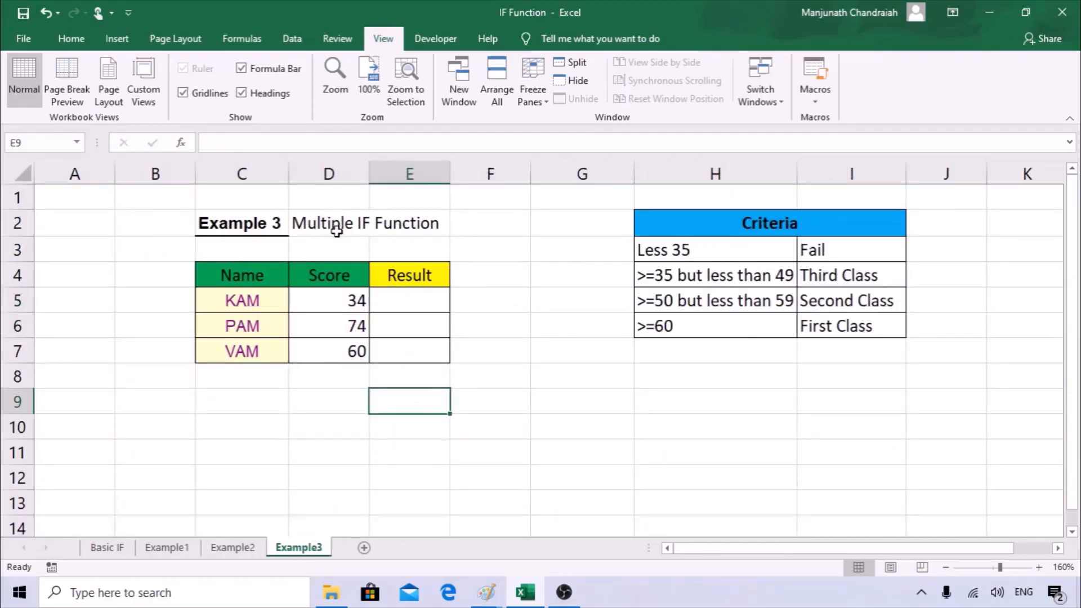
pyautogui.moveTo(243, 274); pyautogui.dragTo(248, 351)
pyautogui.moveTo(349, 285); pyautogui.dragTo(360, 352)
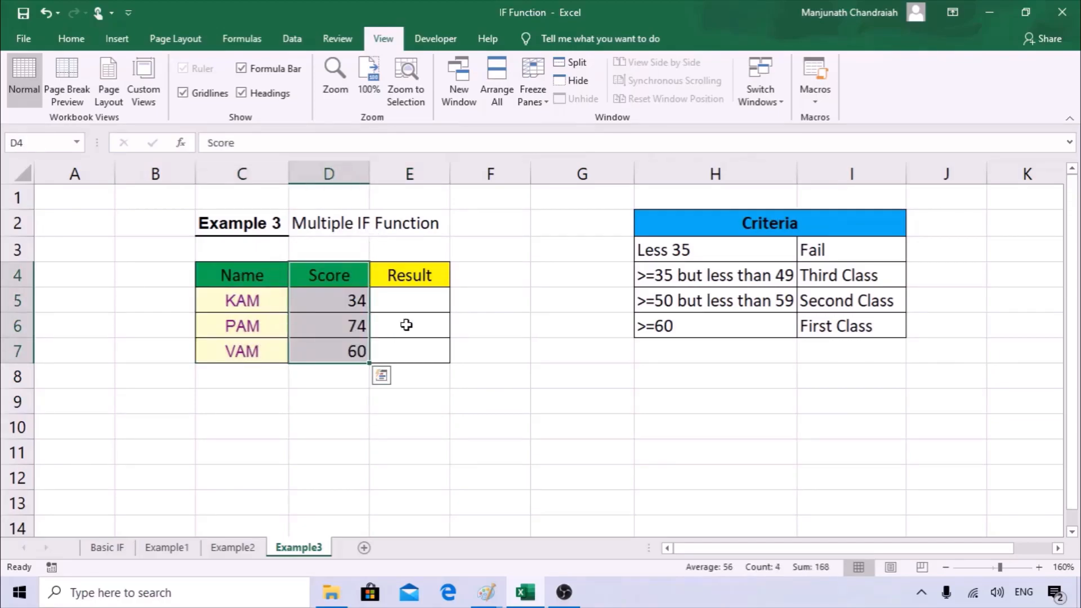
pyautogui.moveTo(401, 296); pyautogui.dragTo(425, 340)
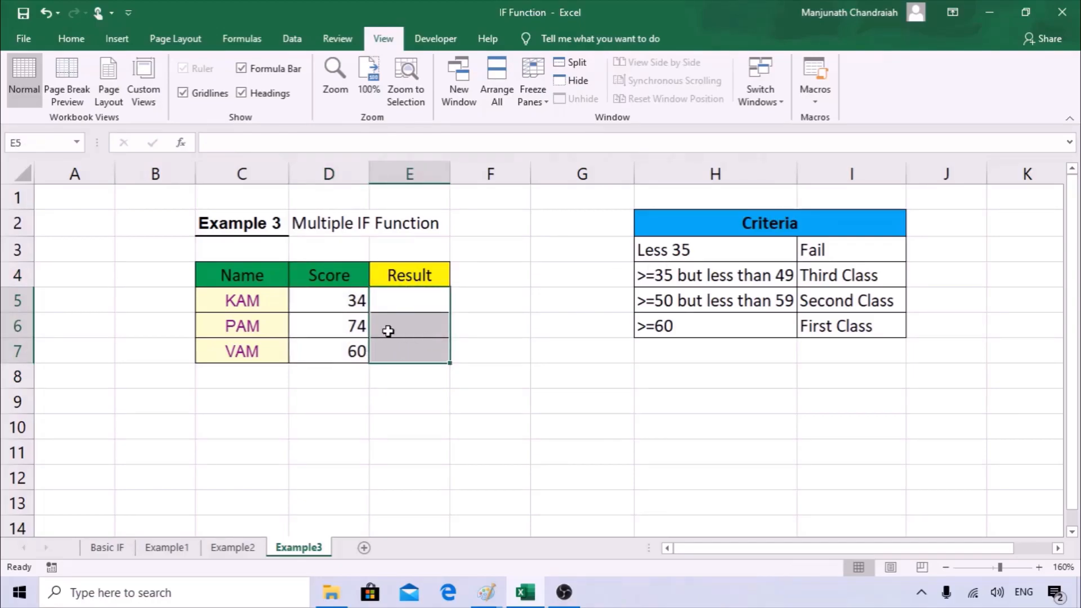
pyautogui.click(406, 304)
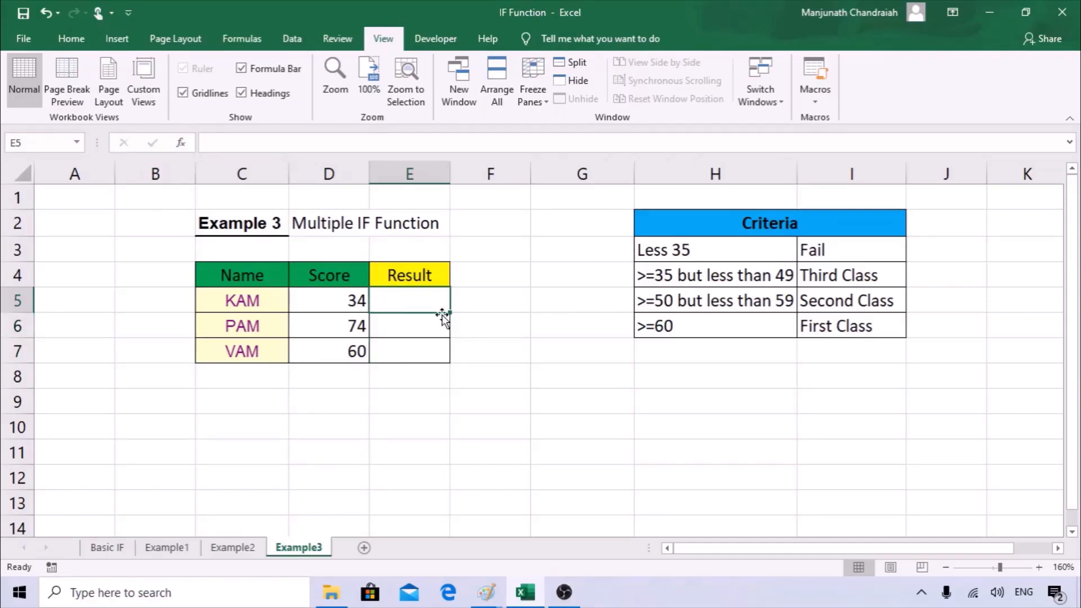
pyautogui.click(414, 324)
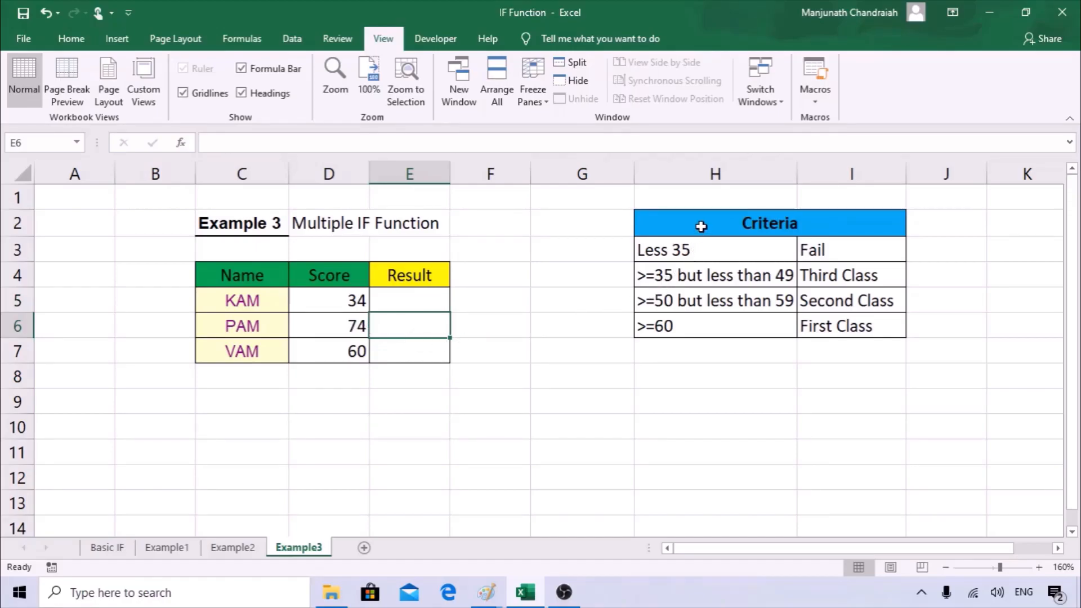
# Examine the Criteria table on the Example3 sheet, reading each score range and its class label.
pyautogui.click(701, 226)
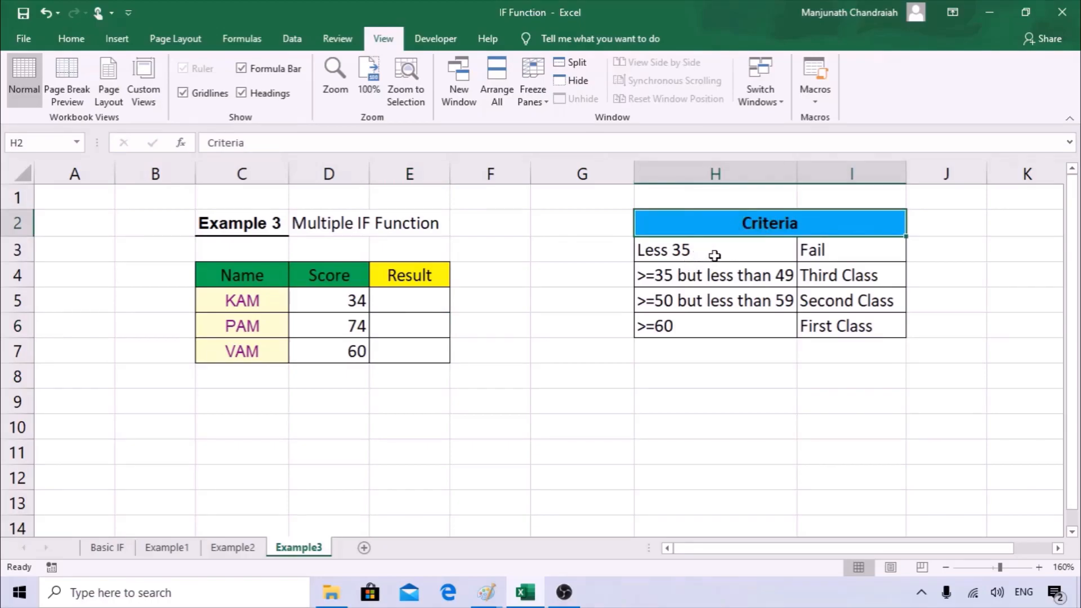
pyautogui.click(688, 253)
pyautogui.click(839, 253)
pyautogui.click(715, 276)
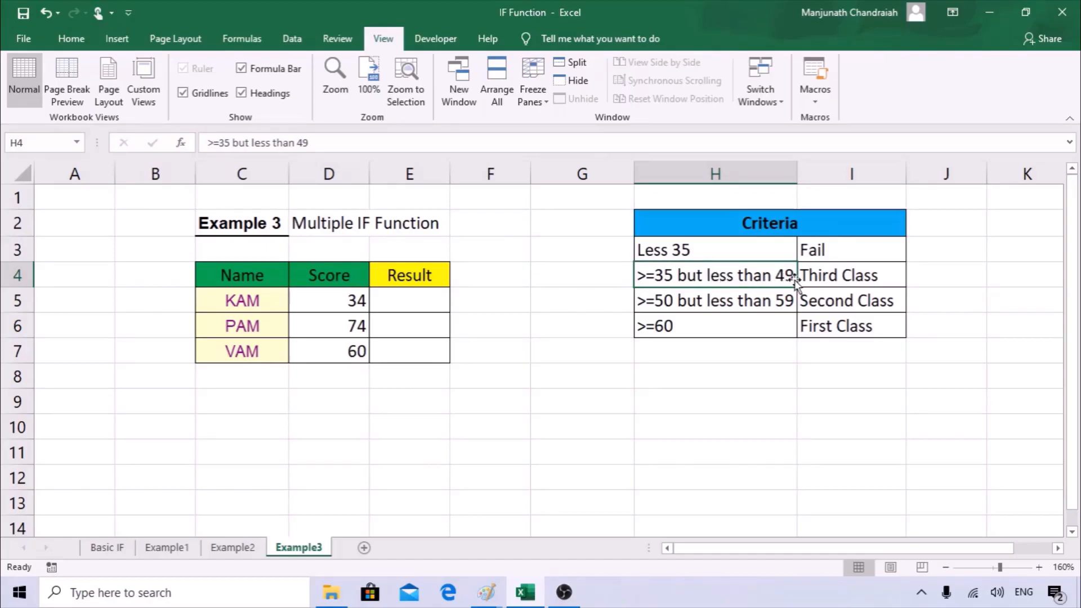
pyautogui.click(854, 277)
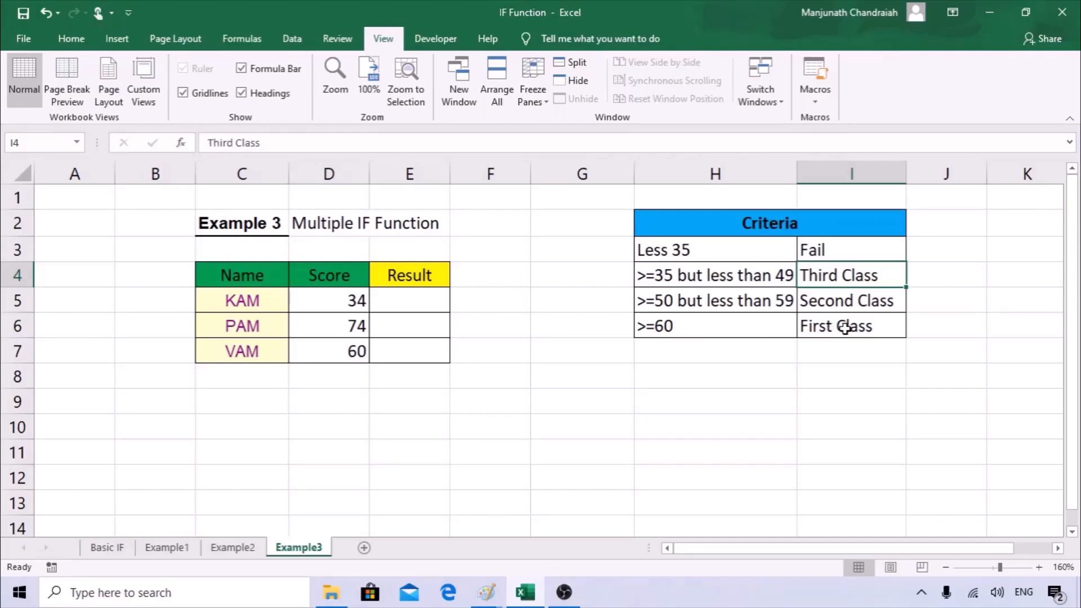
pyautogui.moveTo(695, 254); pyautogui.dragTo(711, 327)
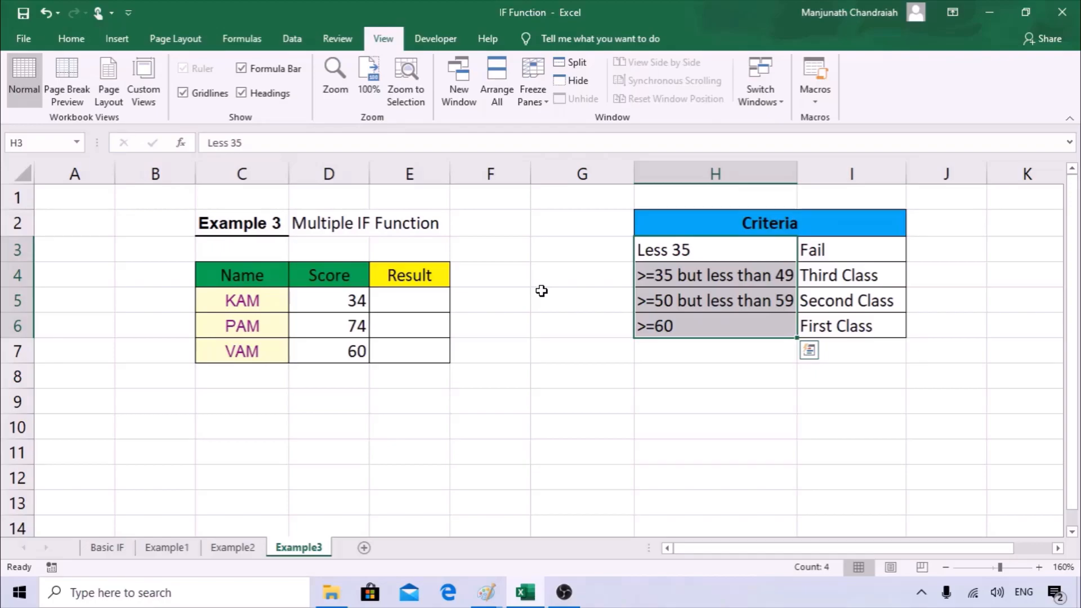
pyautogui.moveTo(819, 253); pyautogui.dragTo(825, 324)
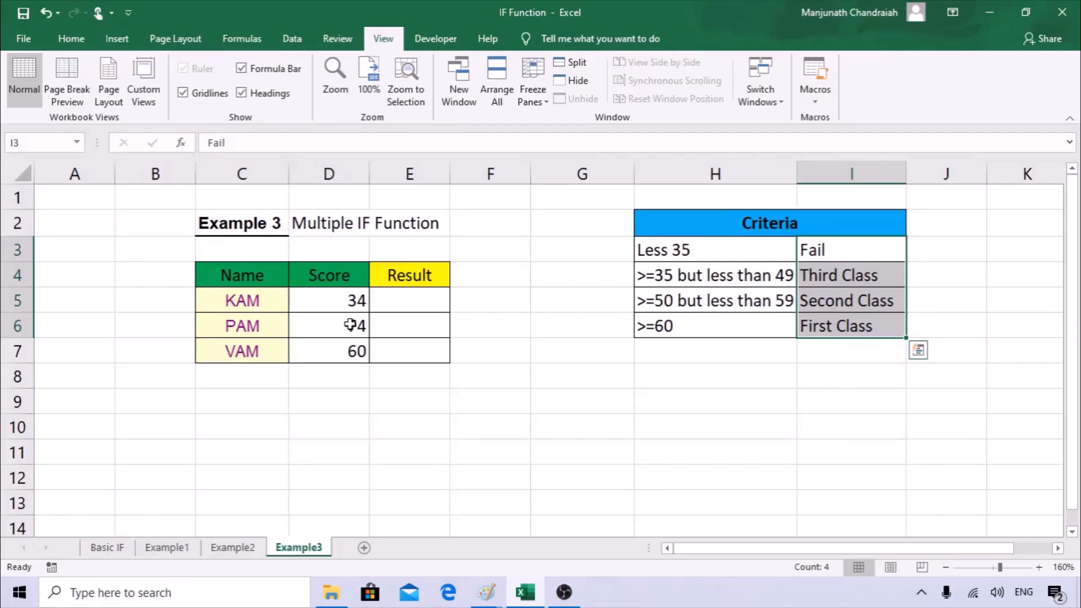
# Check the four criteria conditions in H3:H6 against the scores in D5 and D6.
pyautogui.click(413, 305)
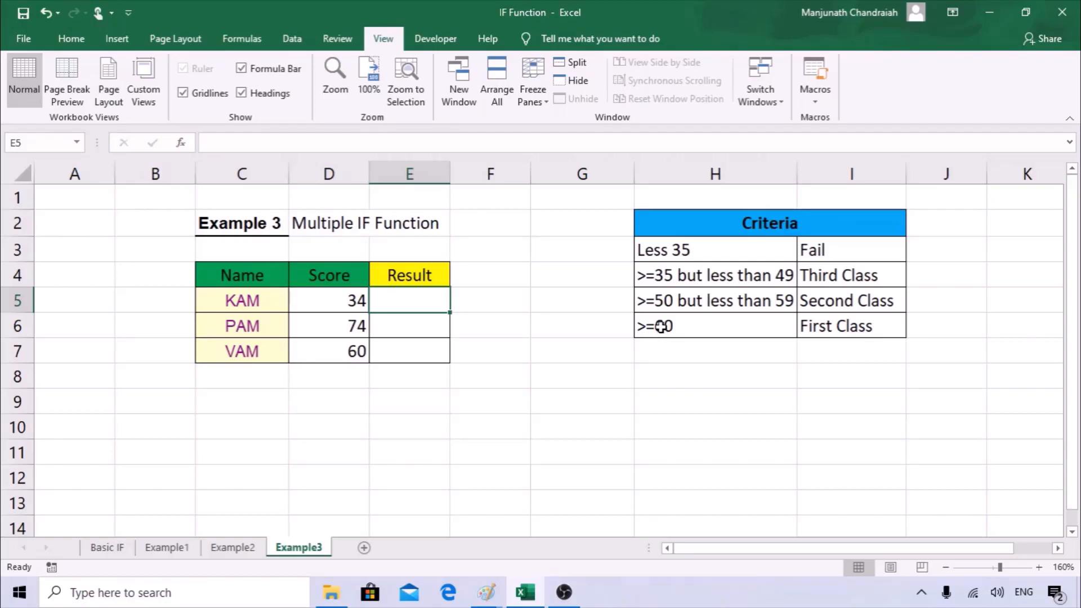
pyautogui.click(660, 254)
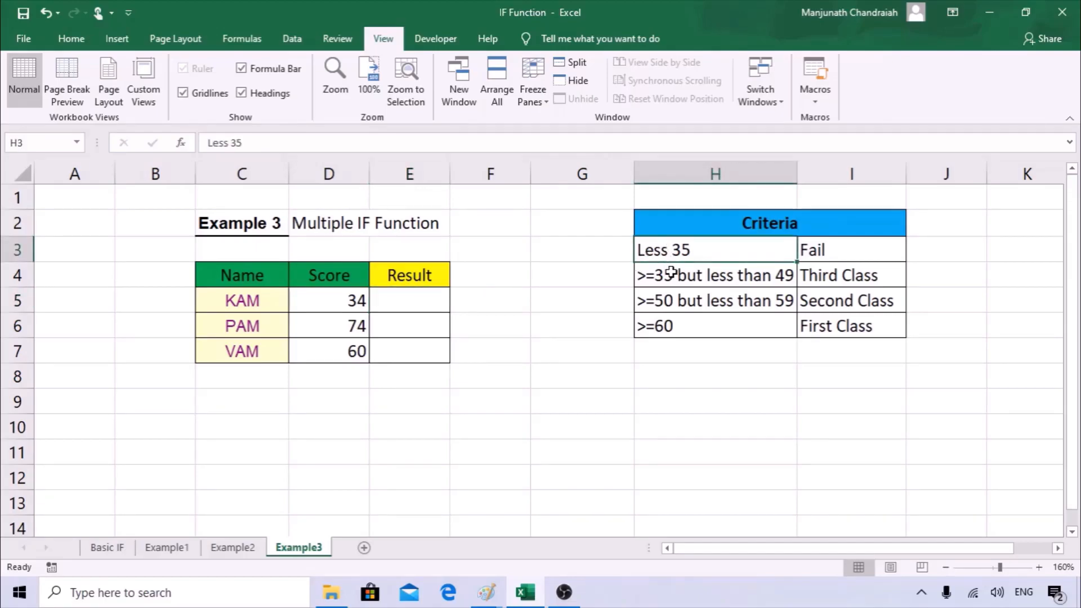
pyautogui.click(672, 272)
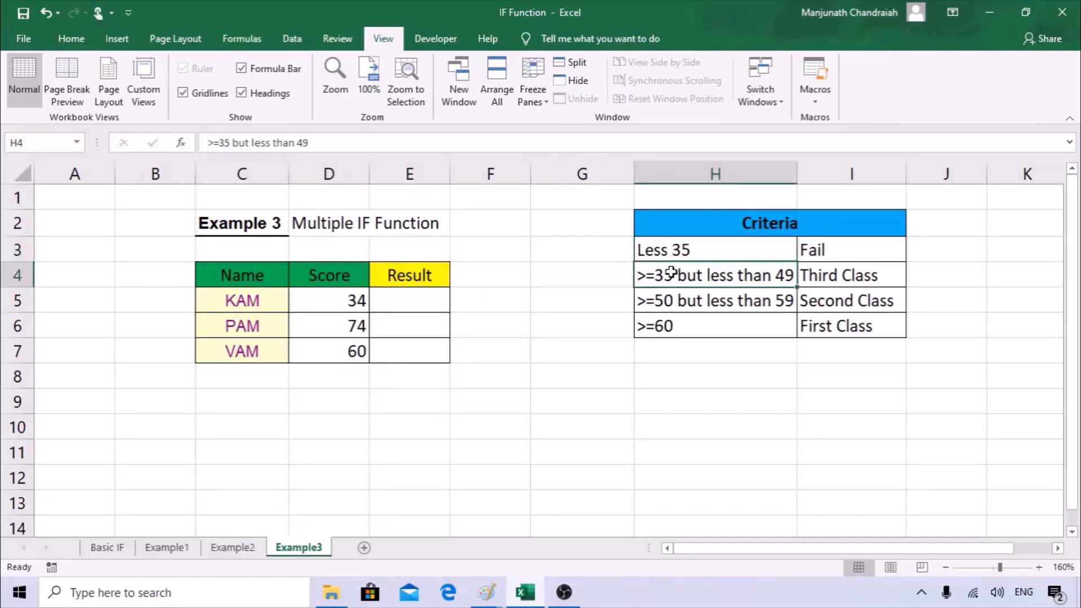
pyautogui.click(674, 306)
pyautogui.click(676, 327)
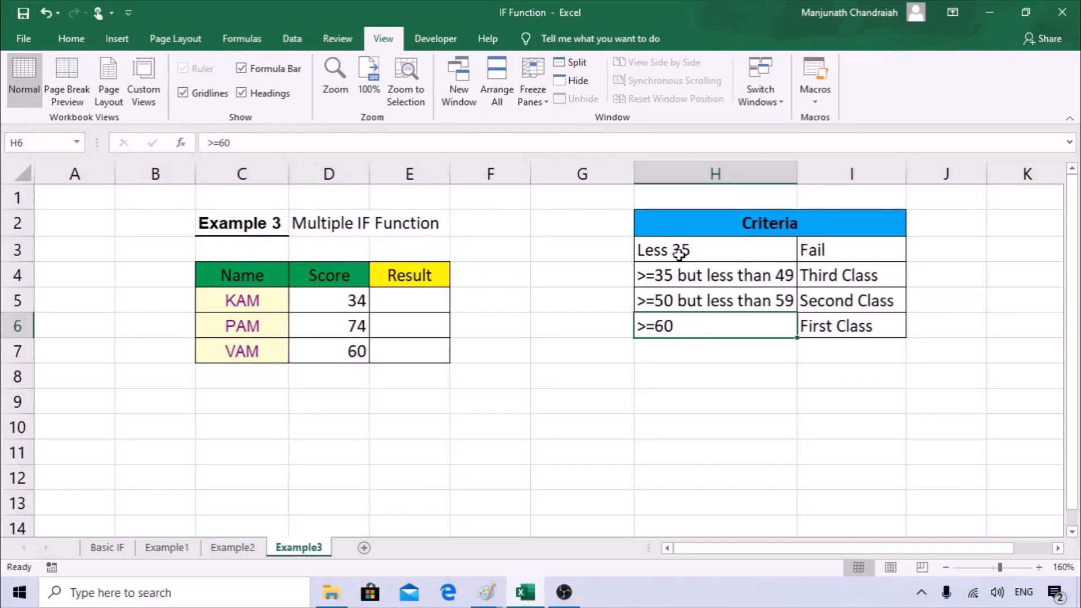
pyautogui.moveTo(680, 253); pyautogui.dragTo(683, 288)
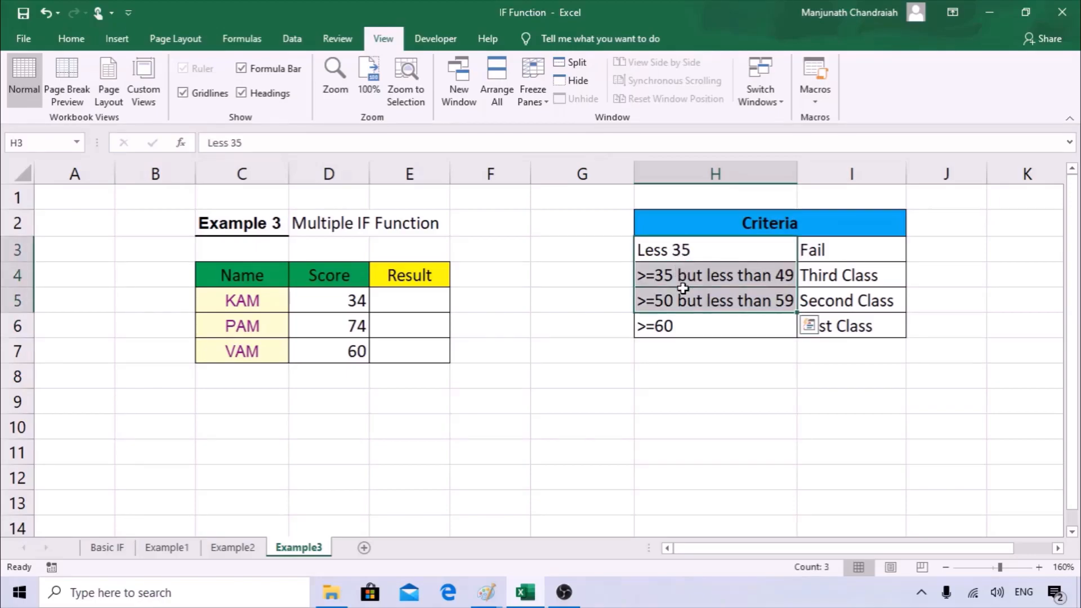
pyautogui.click(362, 320)
pyautogui.click(360, 304)
pyautogui.click(363, 327)
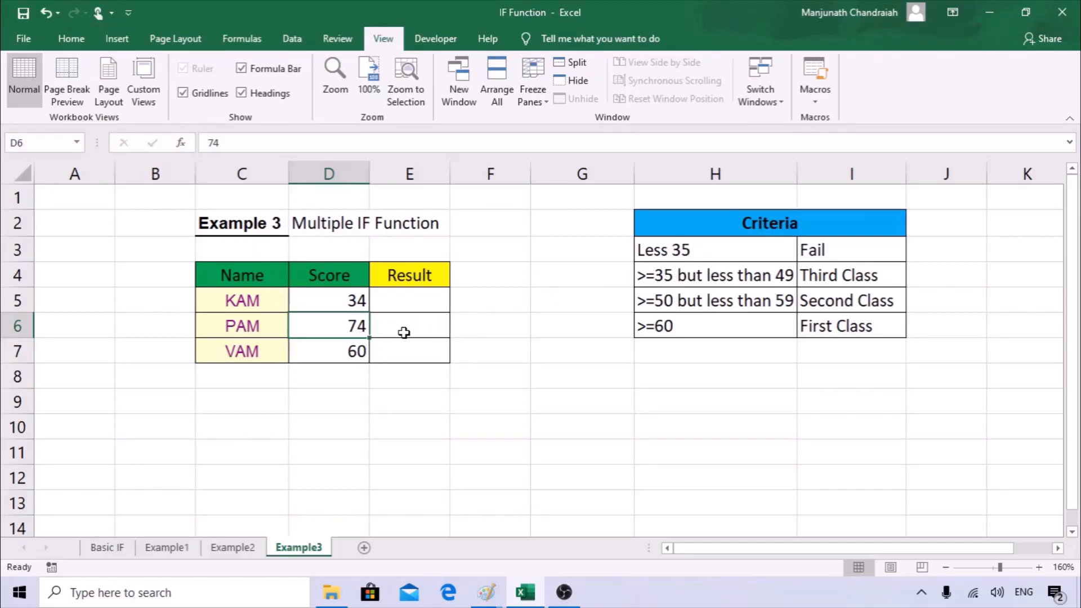
pyautogui.click(671, 330)
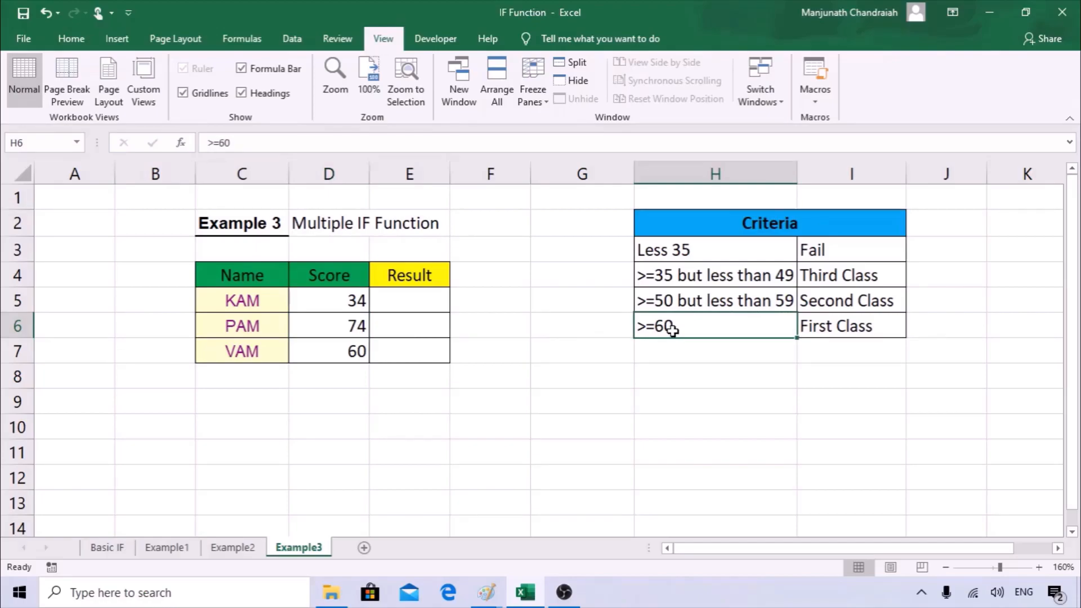
# Start an IF formula in E5 and open its function arguments.
pyautogui.click(416, 302)
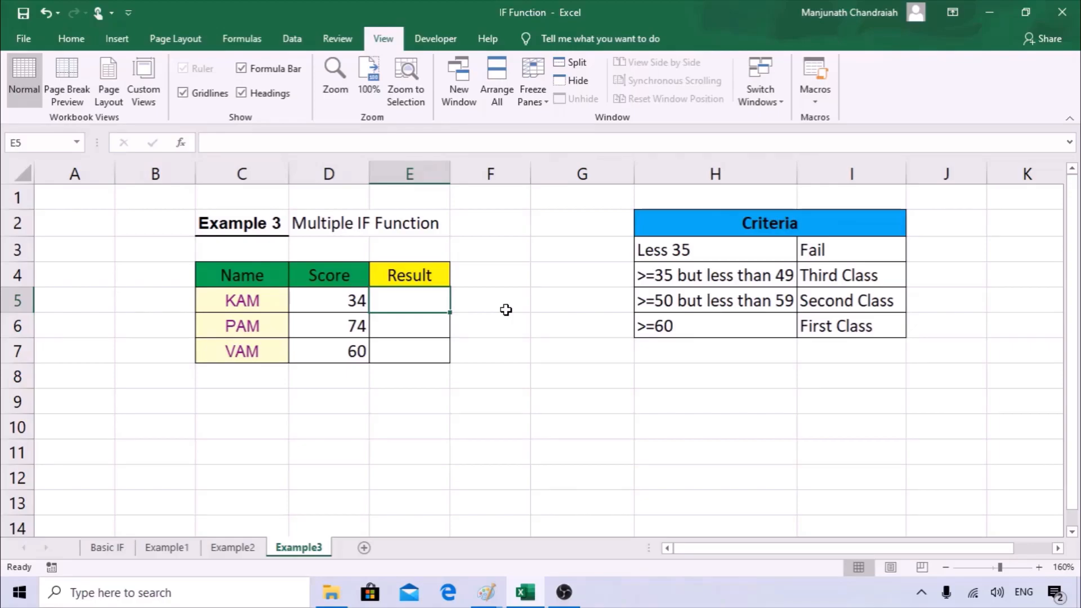
pyautogui.write('=if')
pyautogui.press('Tab')
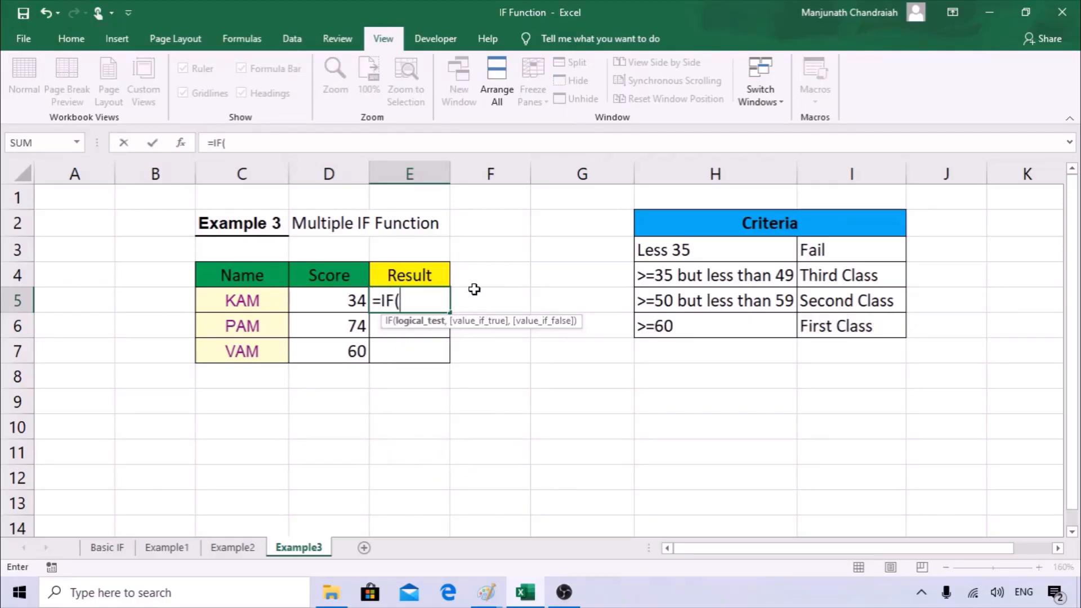
pyautogui.click(180, 142)
pyautogui.moveTo(680, 318); pyautogui.dragTo(609, 276)
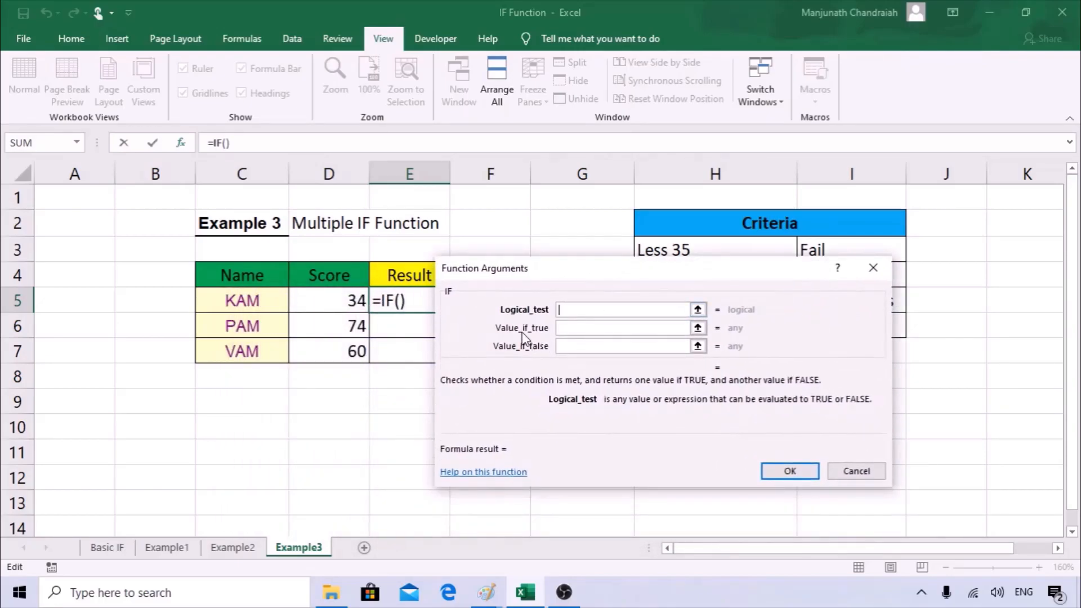
# Set the IF function's logical test to D5>=60, keeping the Criteria table in view.
pyautogui.click(356, 303)
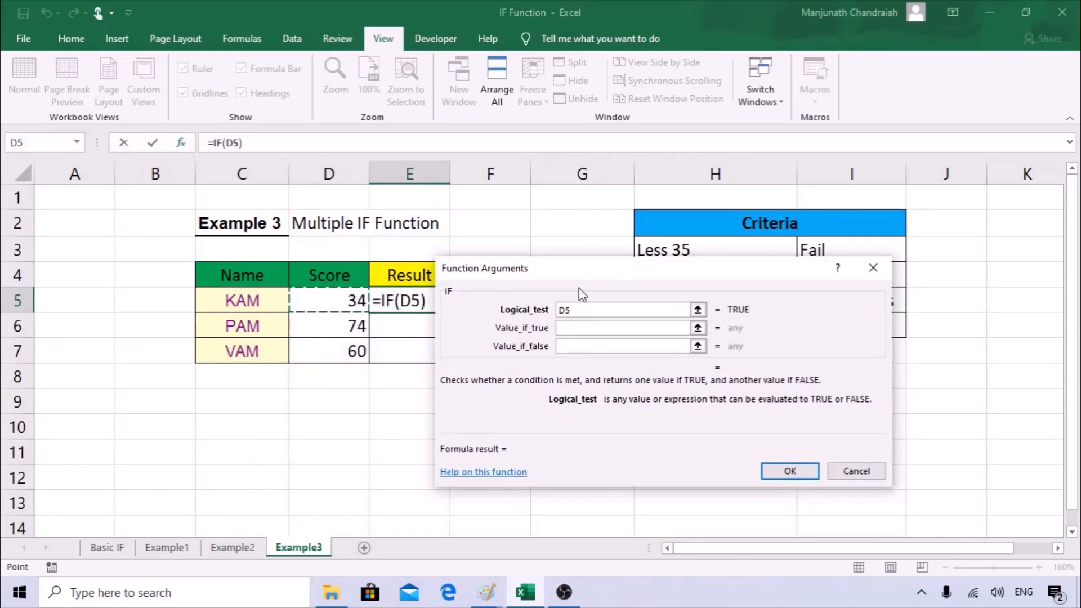
pyautogui.moveTo(586, 274); pyautogui.dragTo(317, 296)
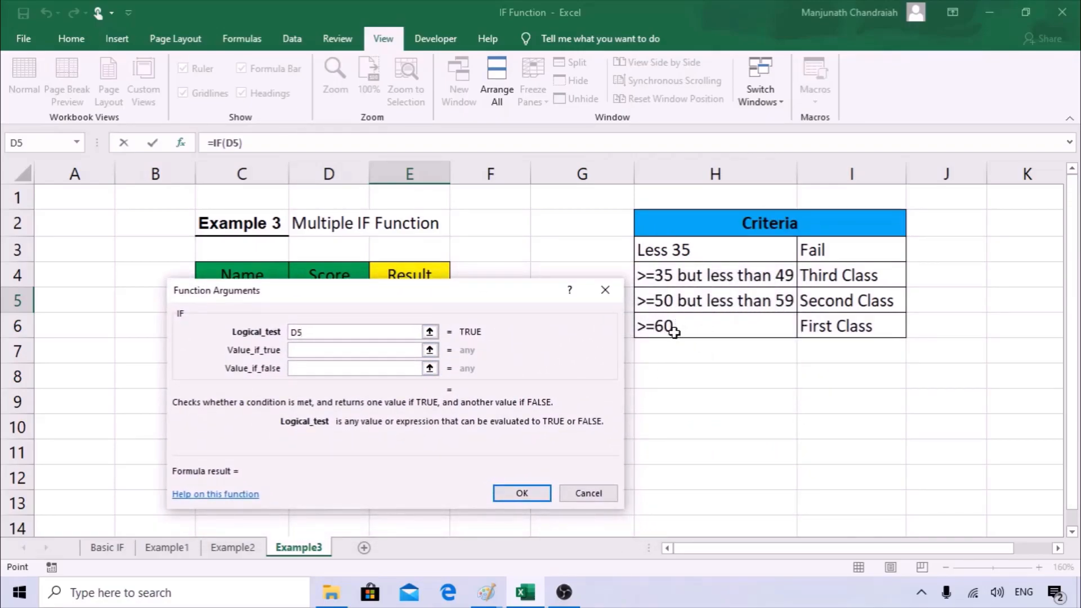
pyautogui.click(343, 334)
pyautogui.write('>')
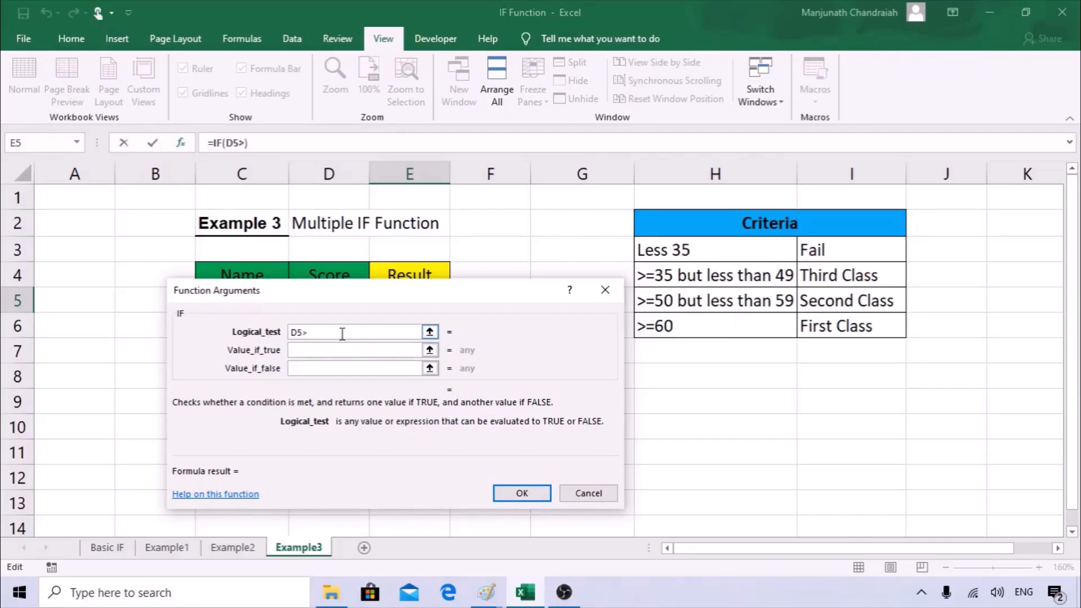
pyautogui.write('=60')
pyautogui.press('Tab')
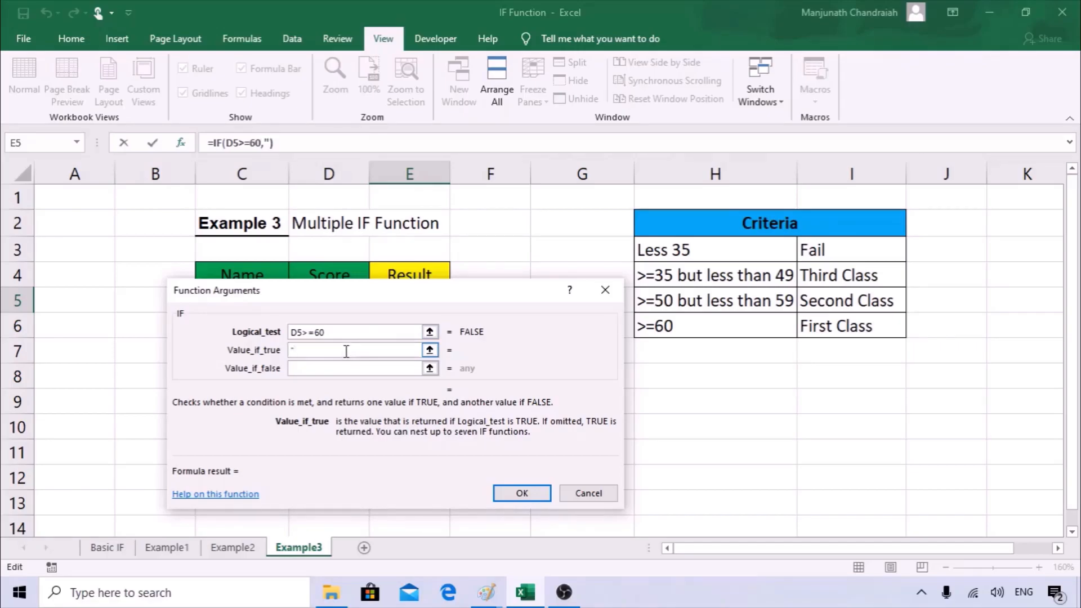
# Set the value if true to "First Class", confirm the formula and fill it from E5 down to E7.
pyautogui.write('"First Class')
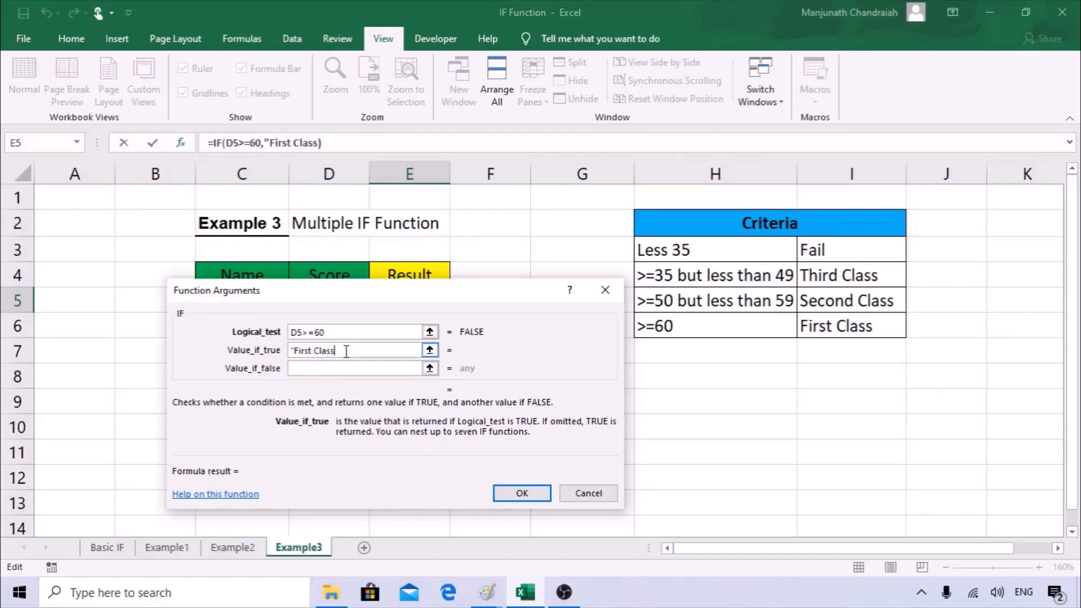
pyautogui.write('"')
pyautogui.press('Tab')
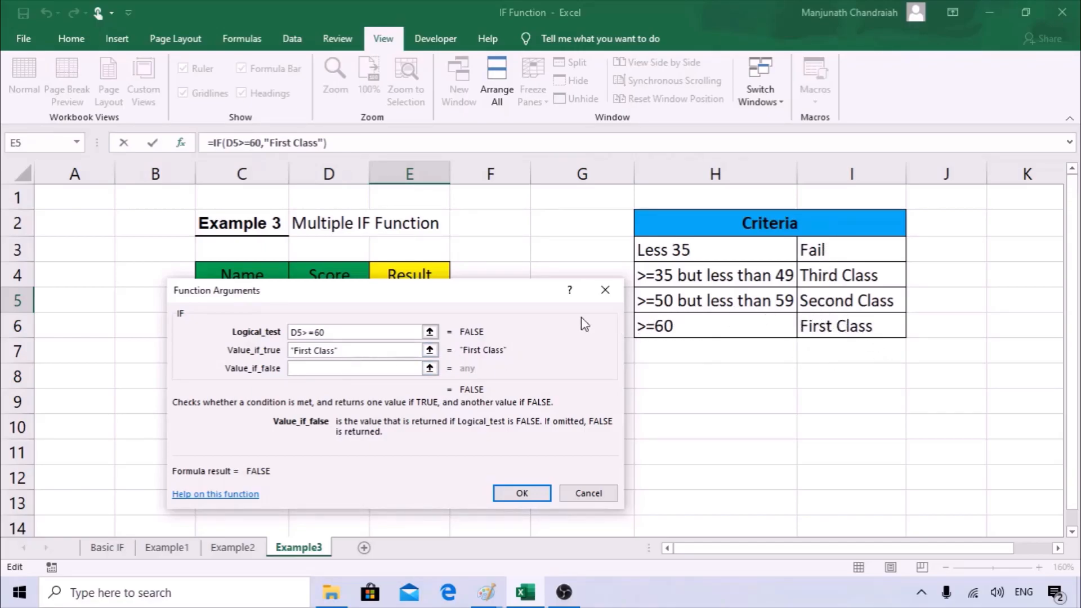
pyautogui.moveTo(477, 297); pyautogui.dragTo(717, 341)
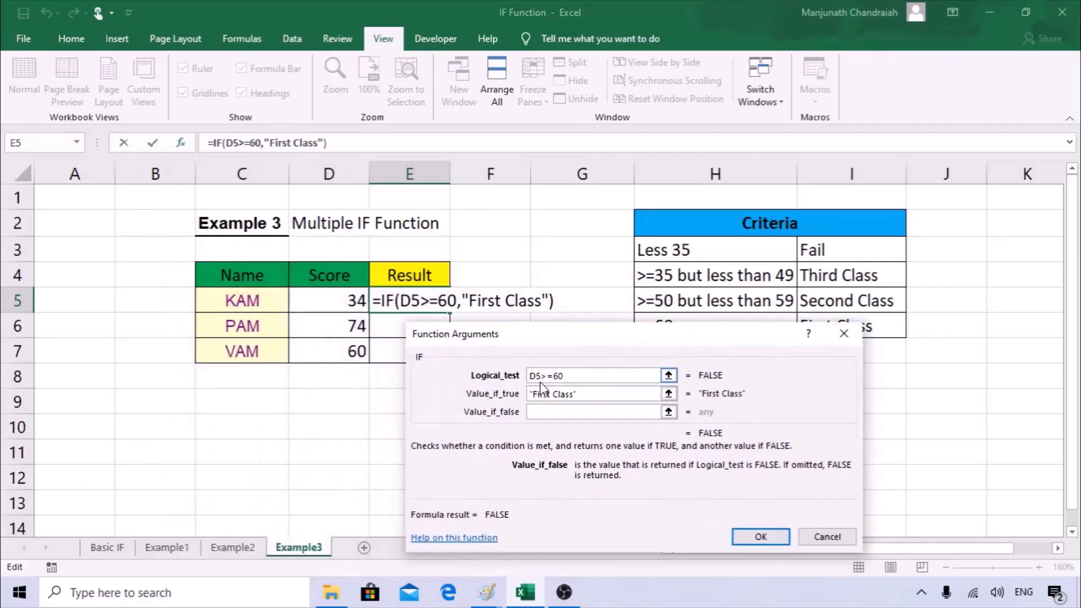
pyautogui.click(760, 537)
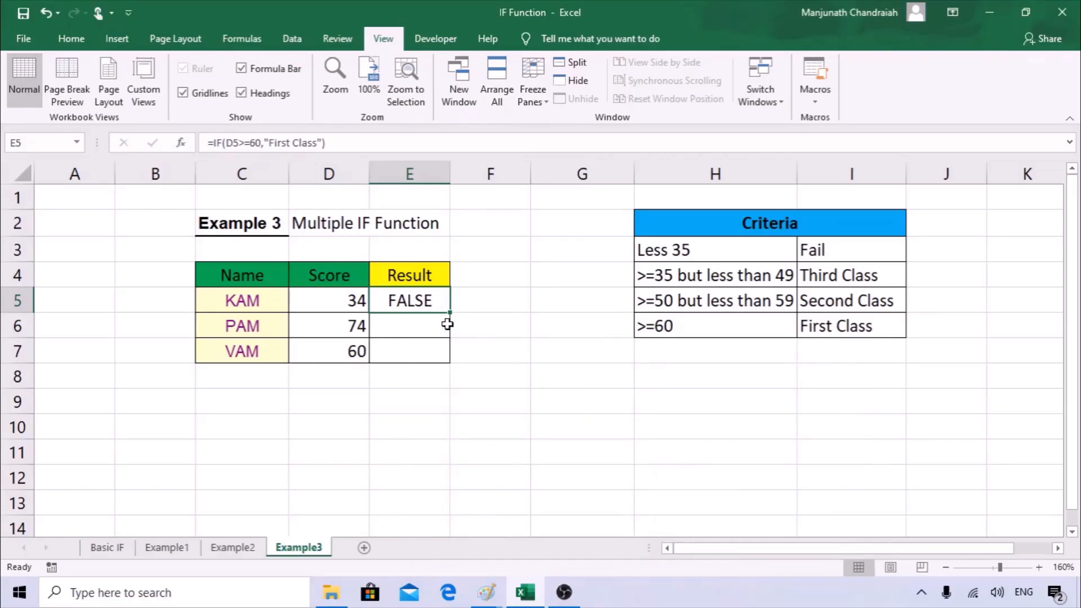
pyautogui.moveTo(449, 313); pyautogui.dragTo(448, 365)
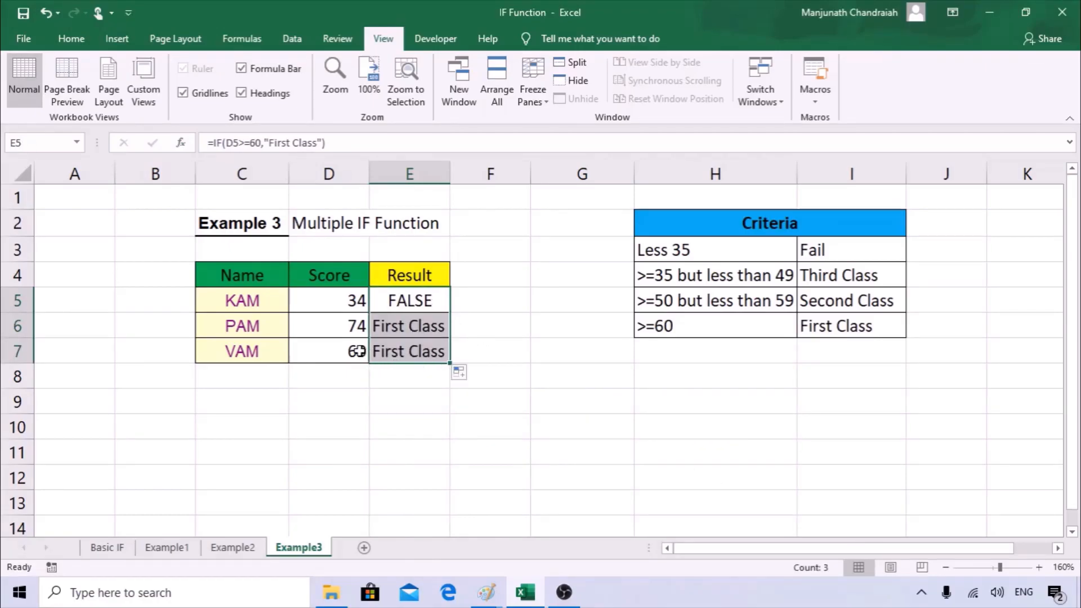
# Compare the results in E5 and E6 with the First Class criterion, inspecting the E6 formula and the D6 score.
pyautogui.click(419, 304)
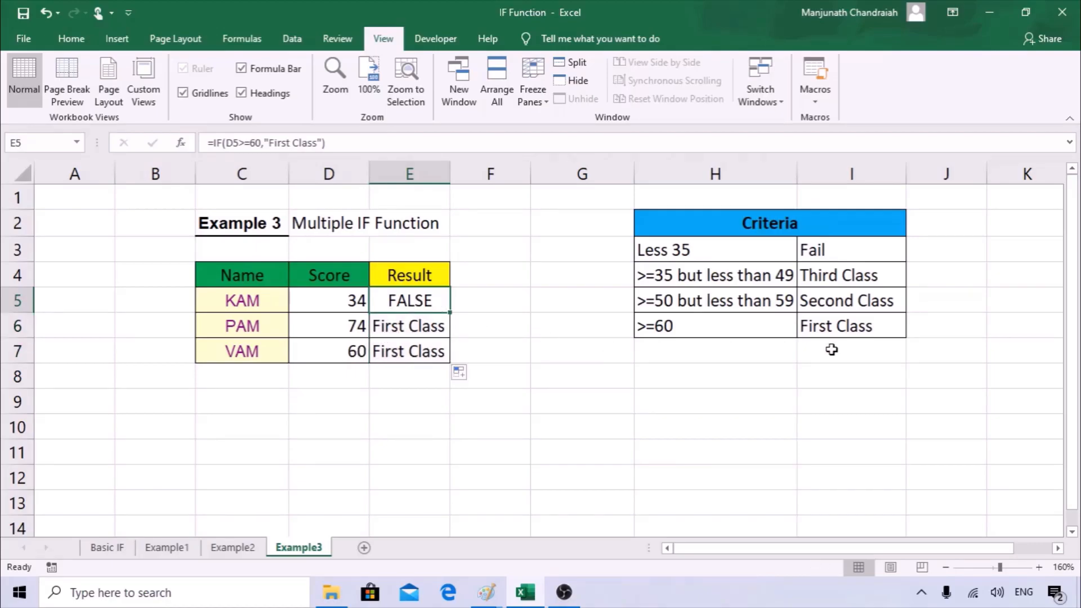
pyautogui.moveTo(830, 322); pyautogui.dragTo(721, 333)
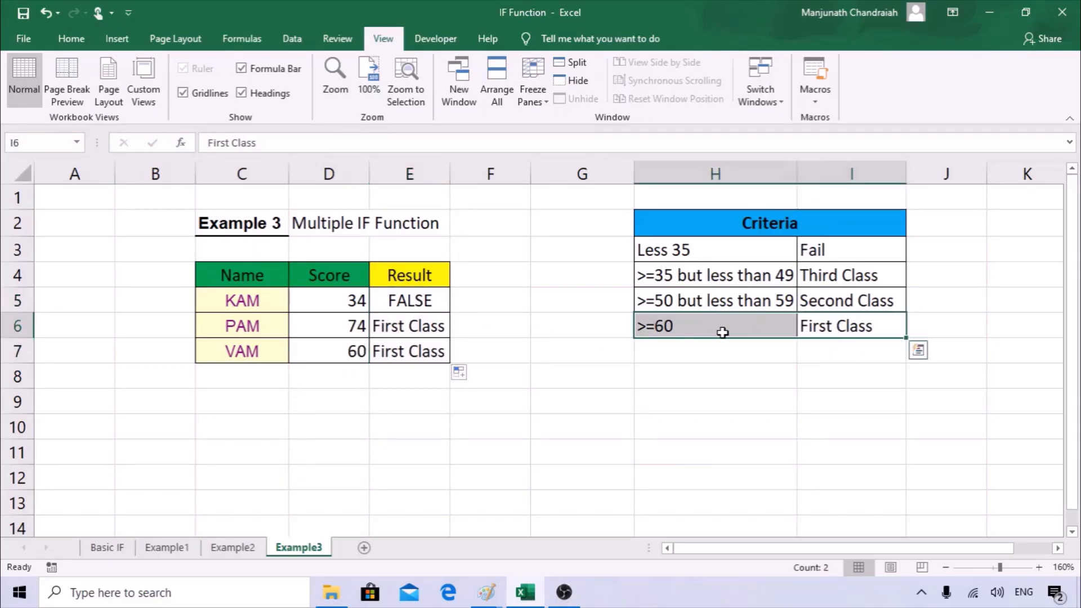
pyautogui.click(833, 304)
pyautogui.click(830, 324)
pyautogui.click(390, 326)
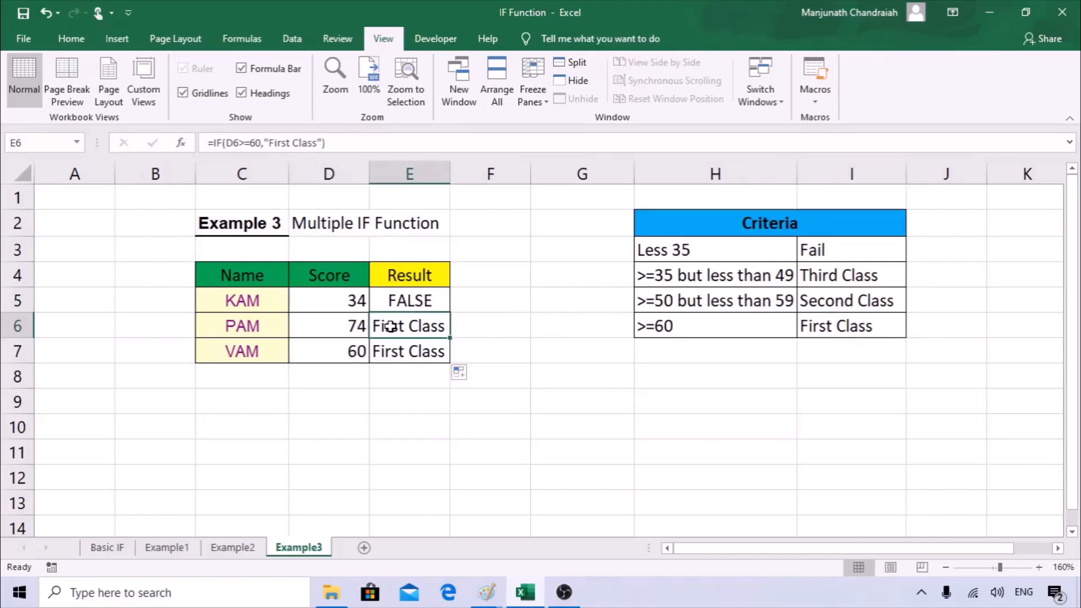
pyautogui.doubleClick(390, 326)
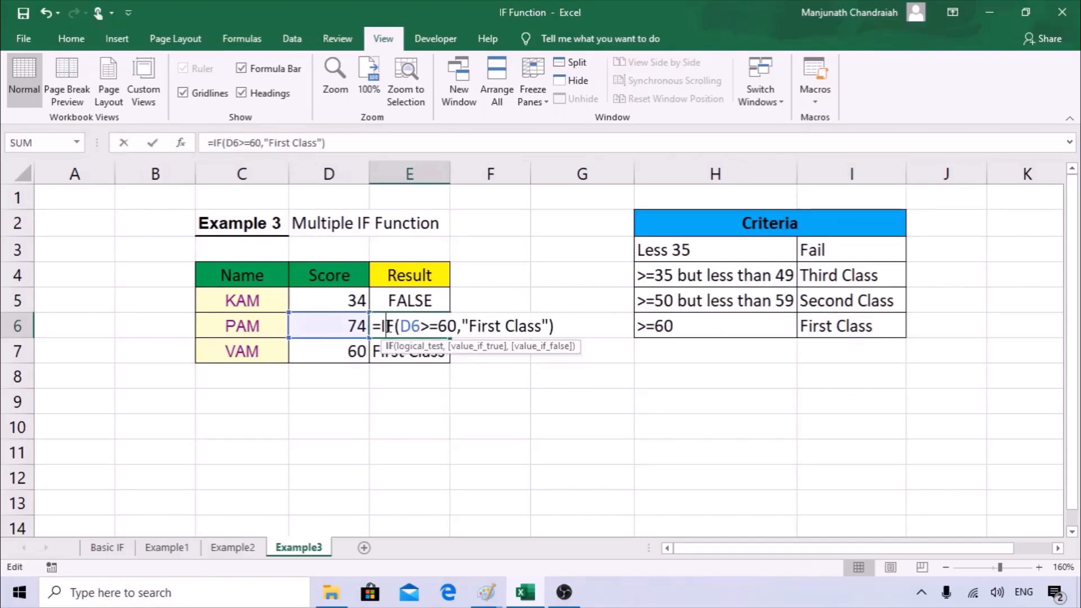
pyautogui.click(492, 394)
pyautogui.click(366, 327)
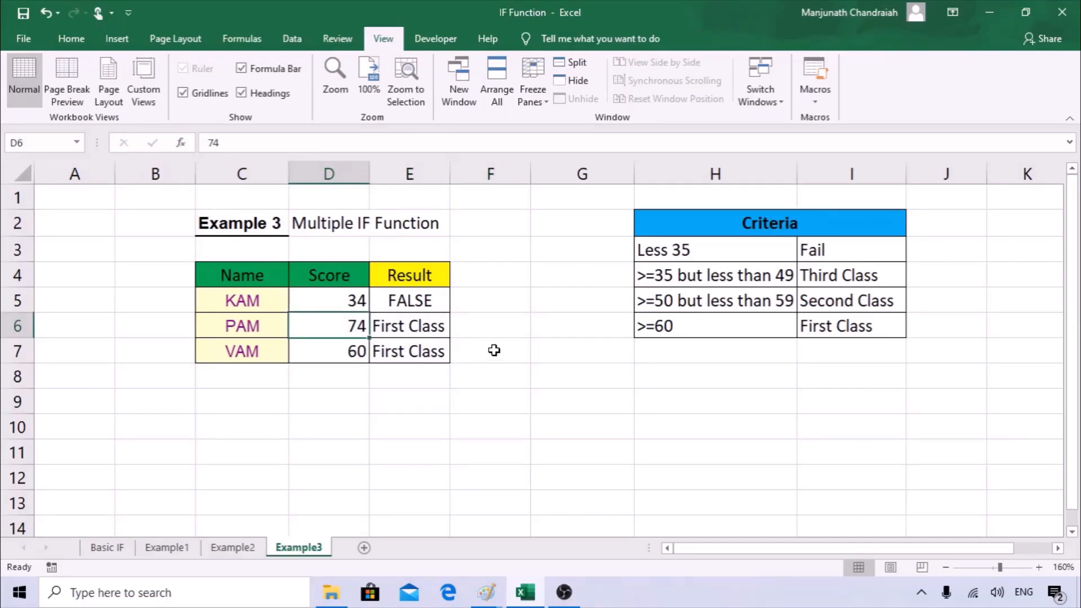
# Review the function arguments of the E5 formula and compare its result with E6.
pyautogui.click(429, 300)
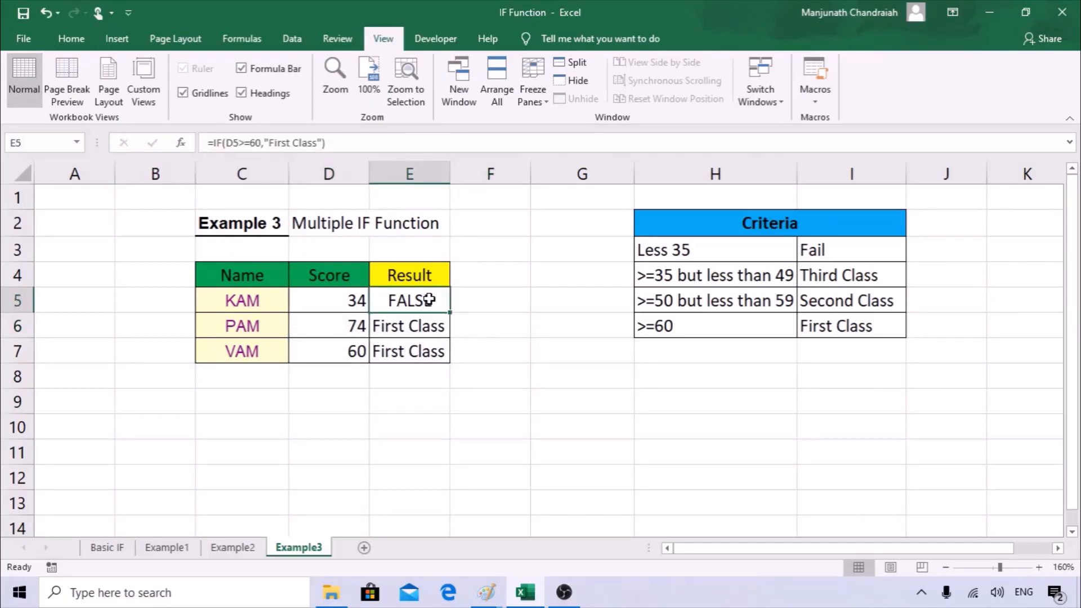
pyautogui.click(186, 148)
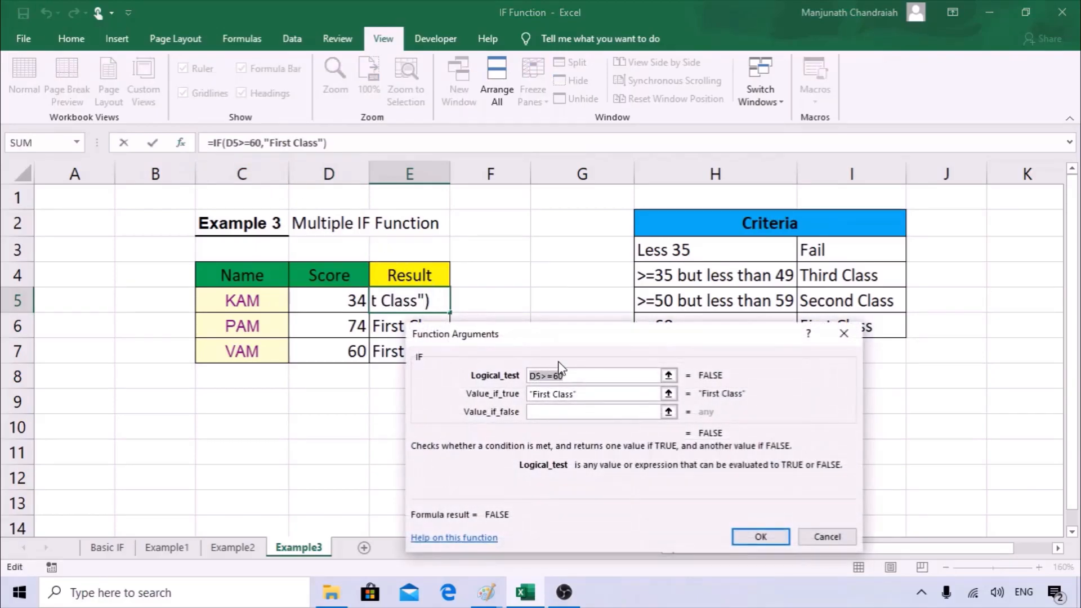
pyautogui.moveTo(541, 332); pyautogui.dragTo(385, 285)
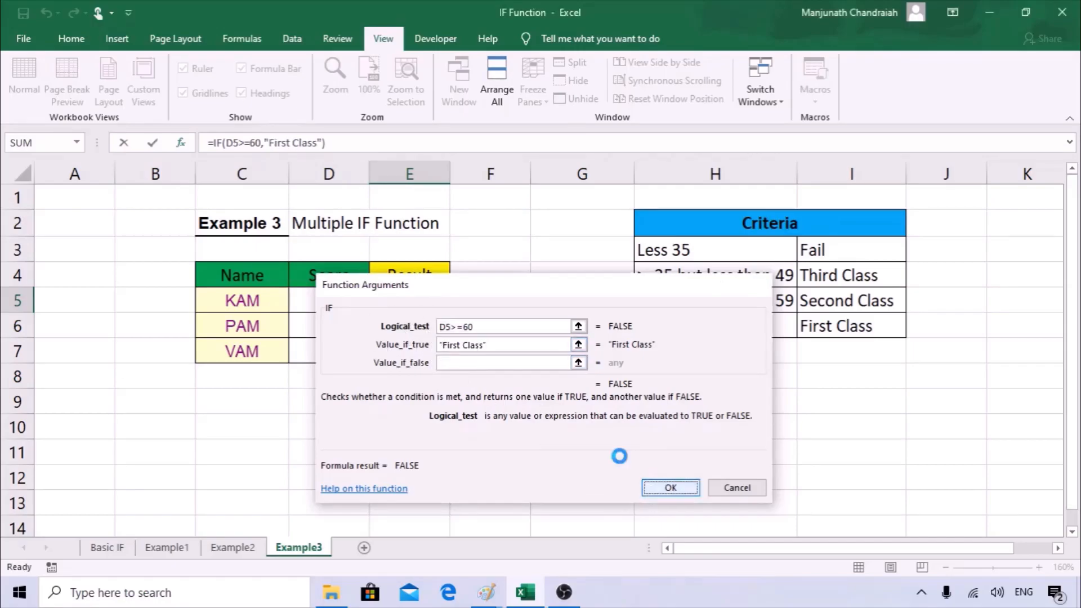
pyautogui.click(663, 489)
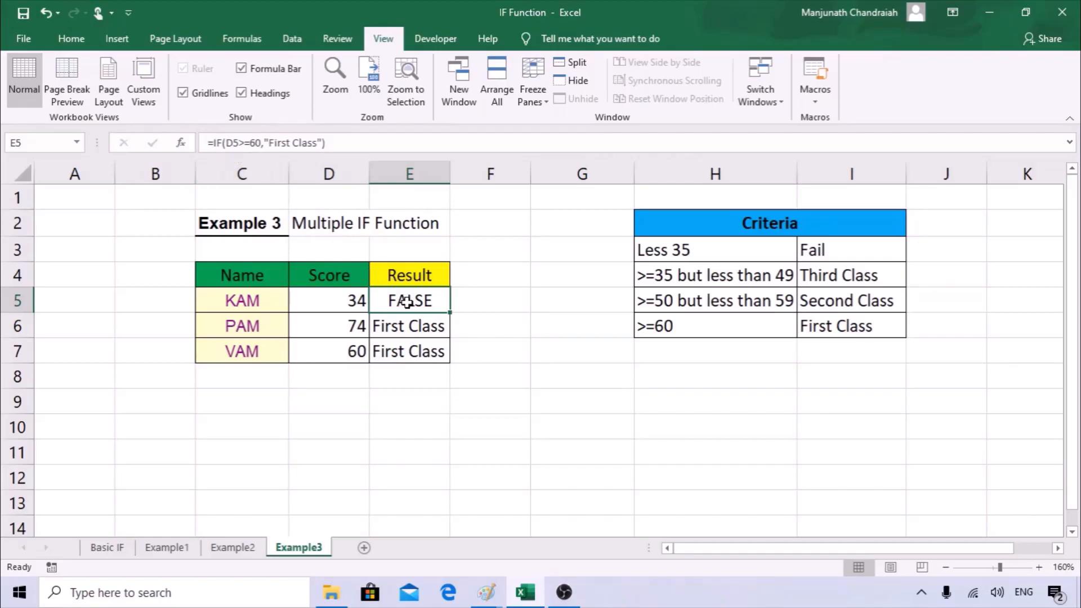
pyautogui.click(391, 332)
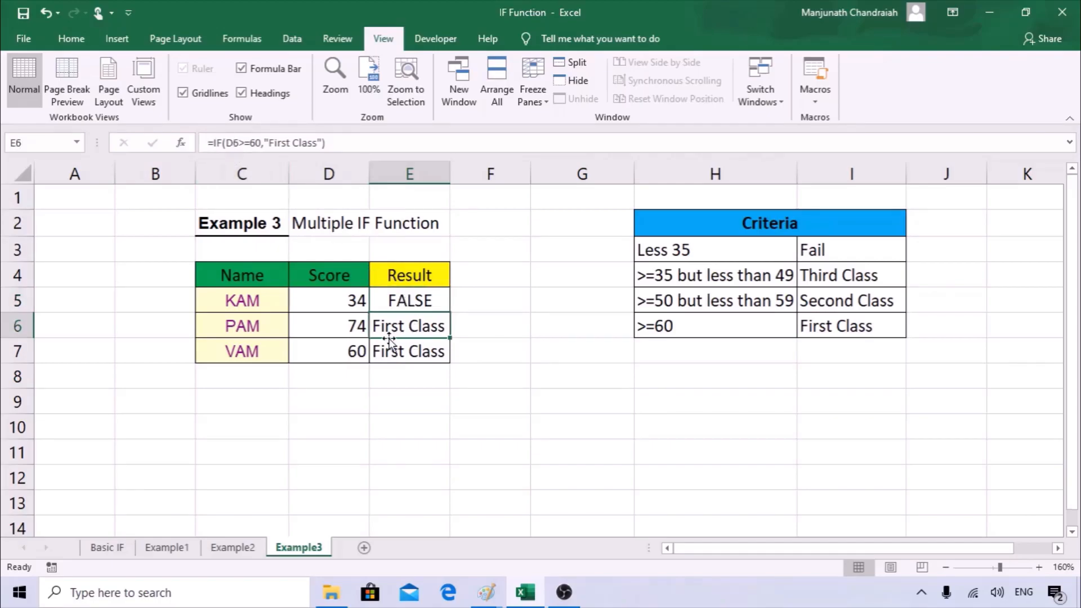
pyautogui.click(417, 305)
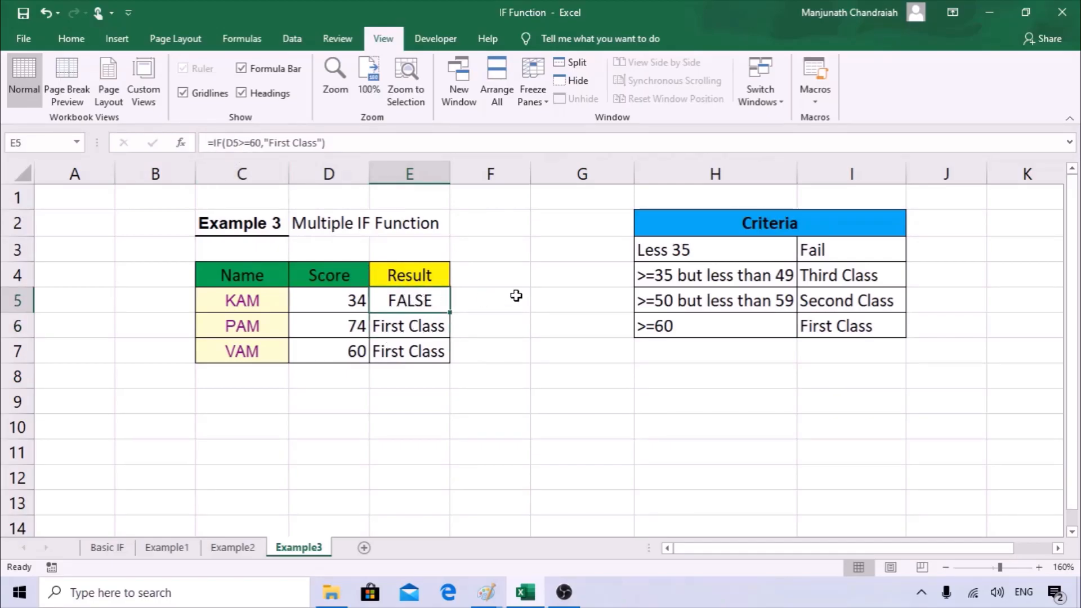
# Edit the E5 formula, replacing its closing parenthesis with a comma to make room for a value if false.
pyautogui.click(348, 142)
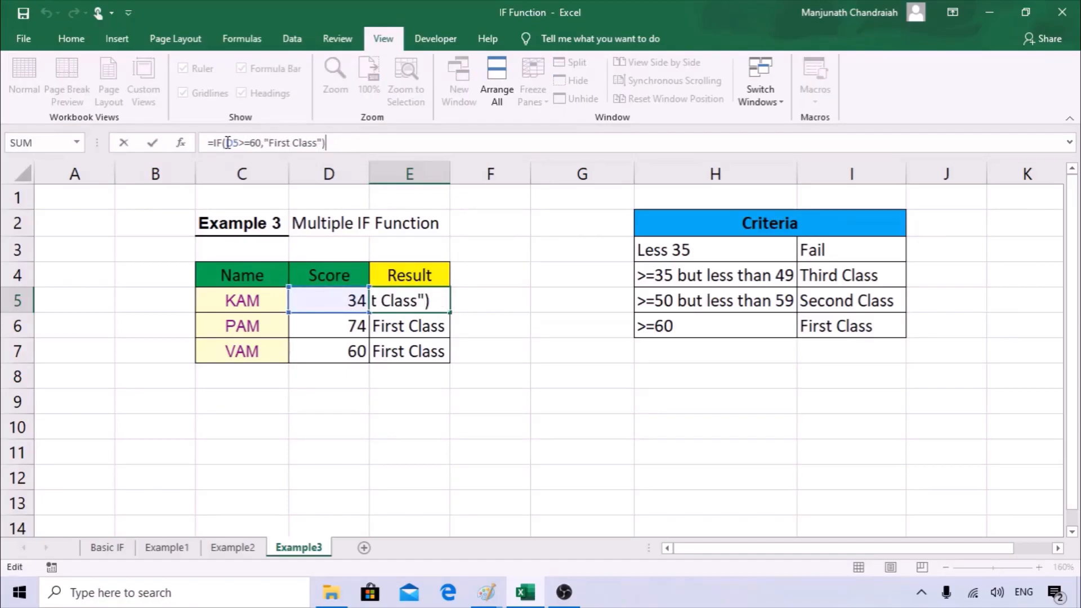
pyautogui.click(224, 144)
pyautogui.click(337, 146)
pyautogui.press('BackSpace')
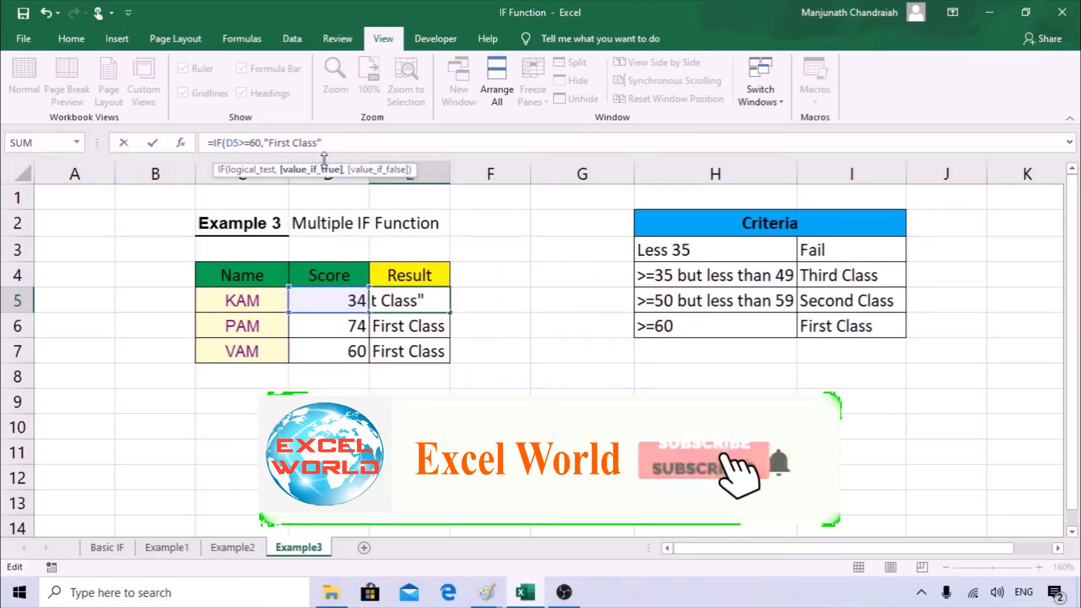
pyautogui.write(',')
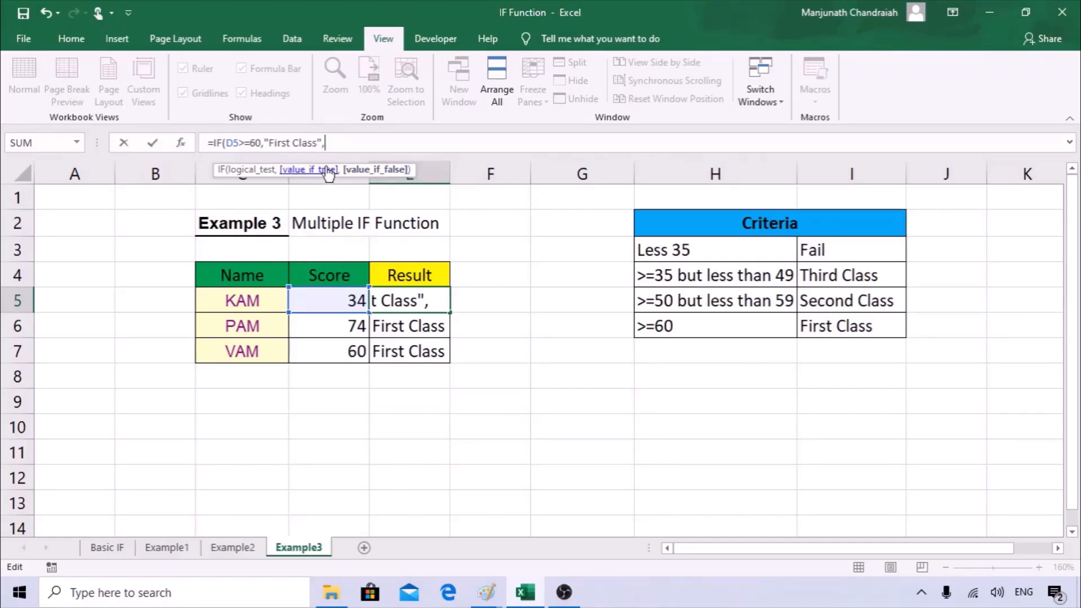
# Copy IF(D5>=60,"First Class" within the E5 formula and paste it as the value if false.
pyautogui.moveTo(323, 143); pyautogui.dragTo(213, 143)
pyautogui.hotkey('ctrl', 'c')
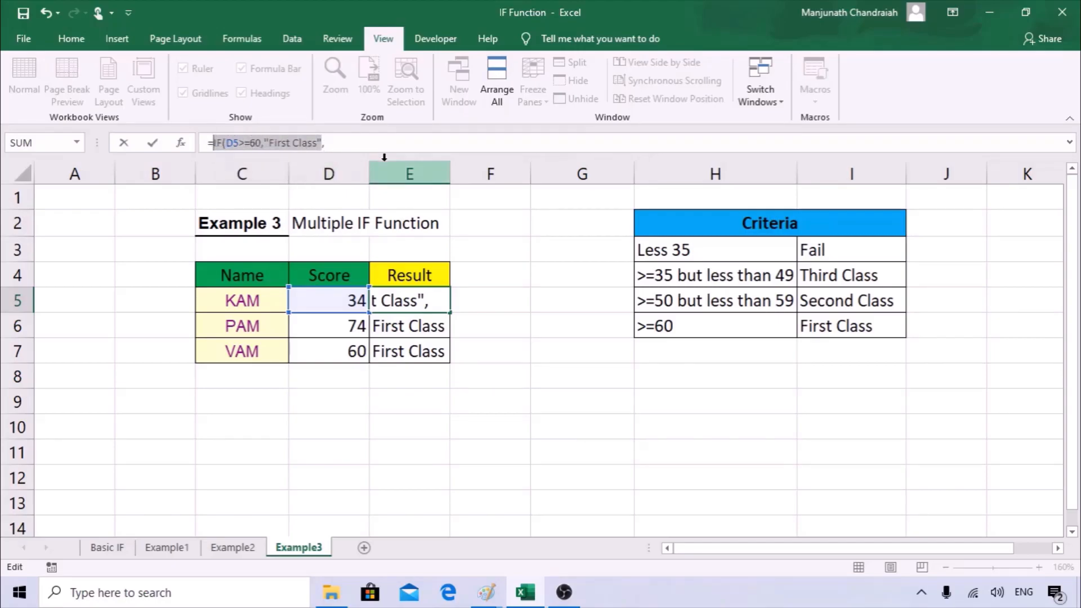
pyautogui.click(357, 144)
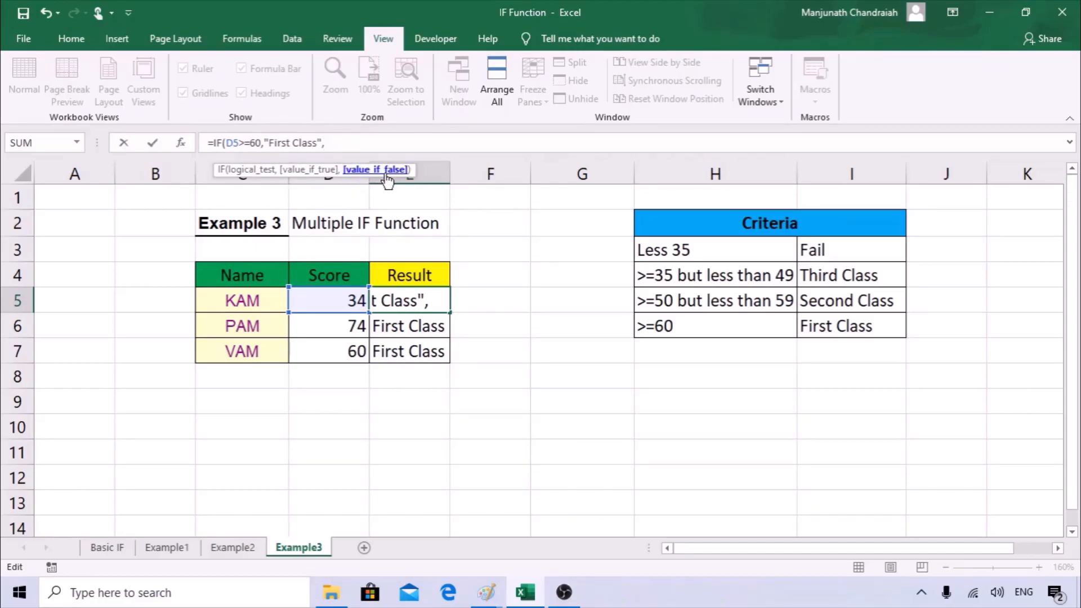
pyautogui.hotkey('ctrl', 'v')
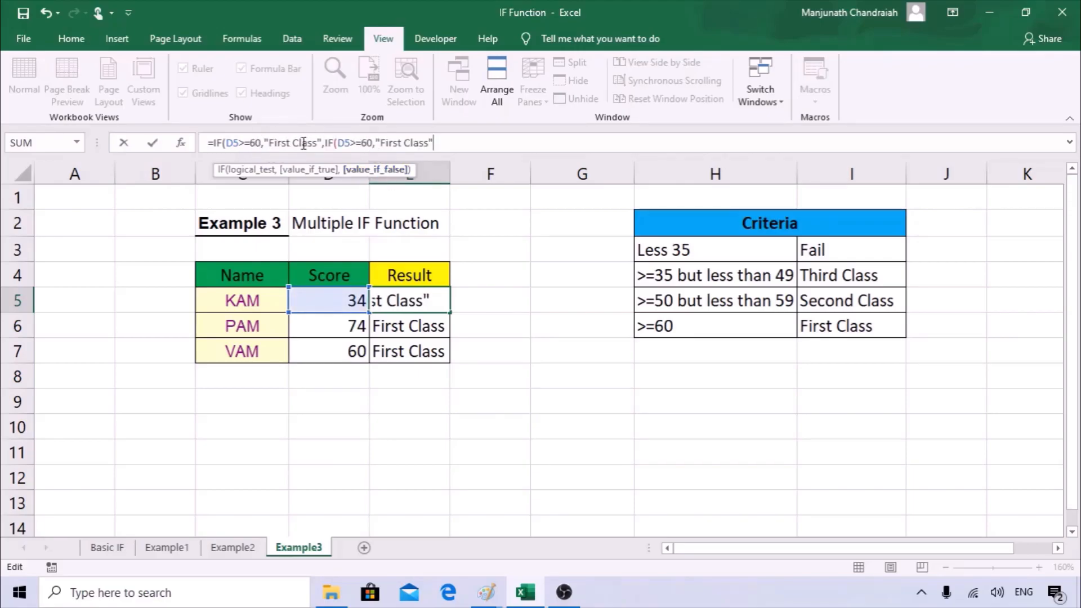
# Change the nested IF's test to D5>=50 and its value if true to "Second Class".
pyautogui.click(374, 143)
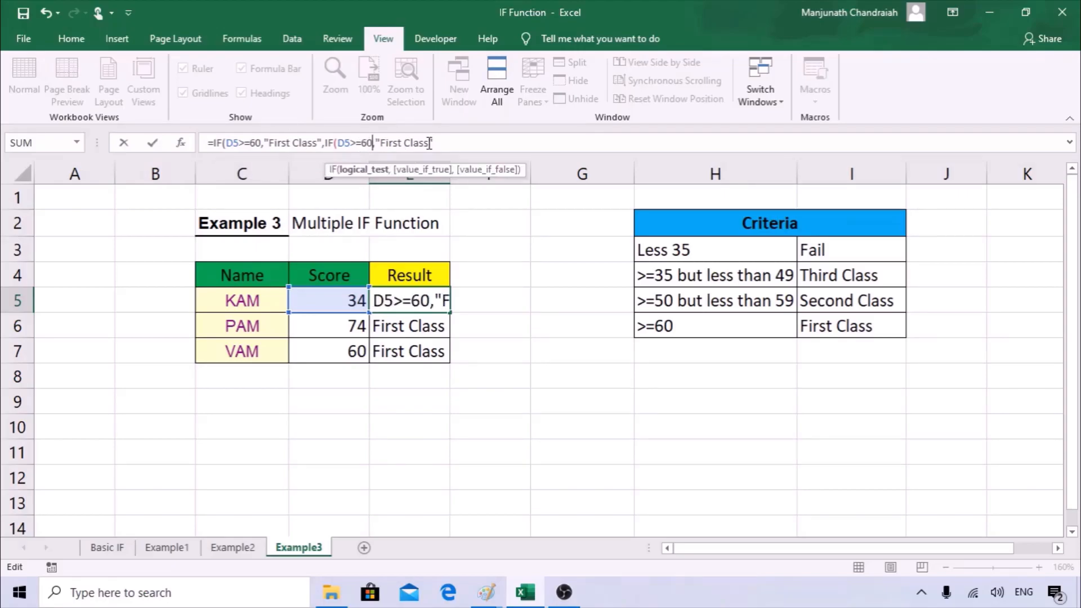
pyautogui.press('BackSpace')
pyautogui.press('BackSpace')
pyautogui.write('50')
pyautogui.moveTo(380, 142); pyautogui.dragTo(403, 145)
pyautogui.write('Se')
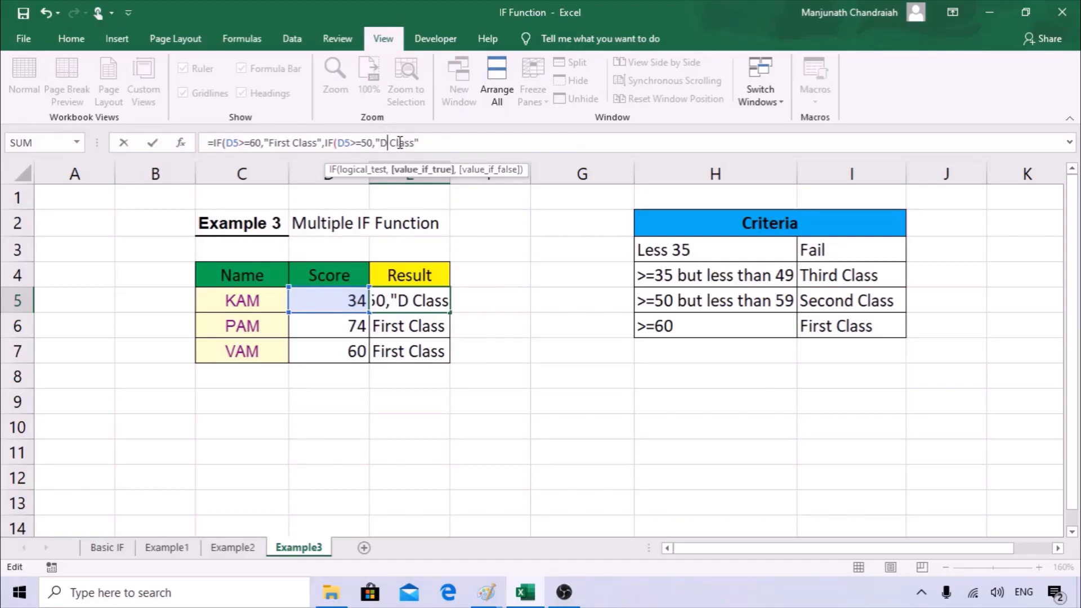
pyautogui.write('cond')
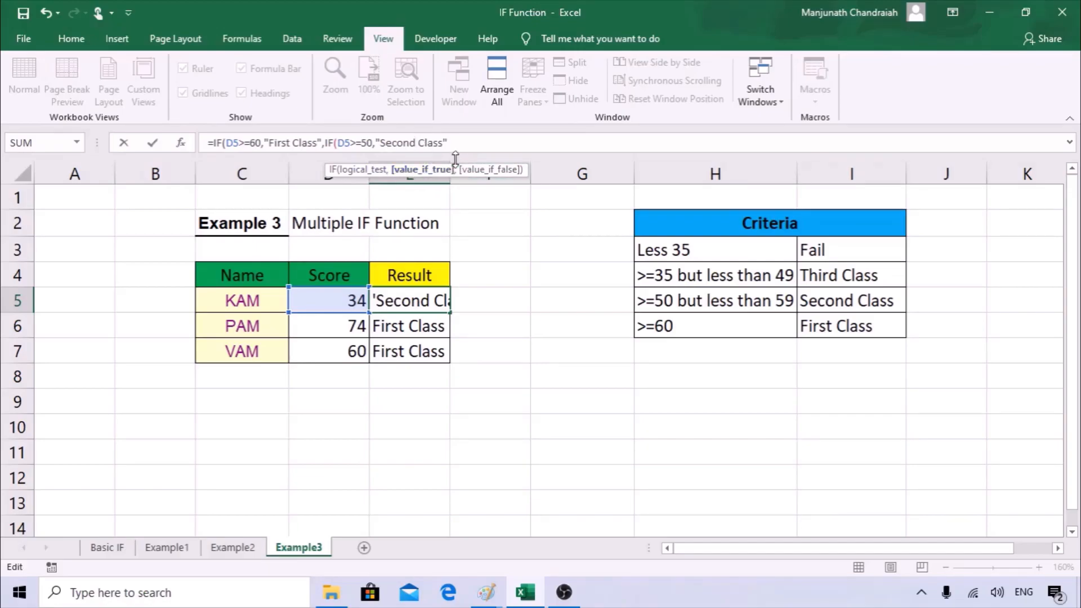
# Close the E5 formula after "Second Class" without a further value if false, and accept Excel's parenthesis correction.
pyautogui.click(470, 142)
pyautogui.write(',')
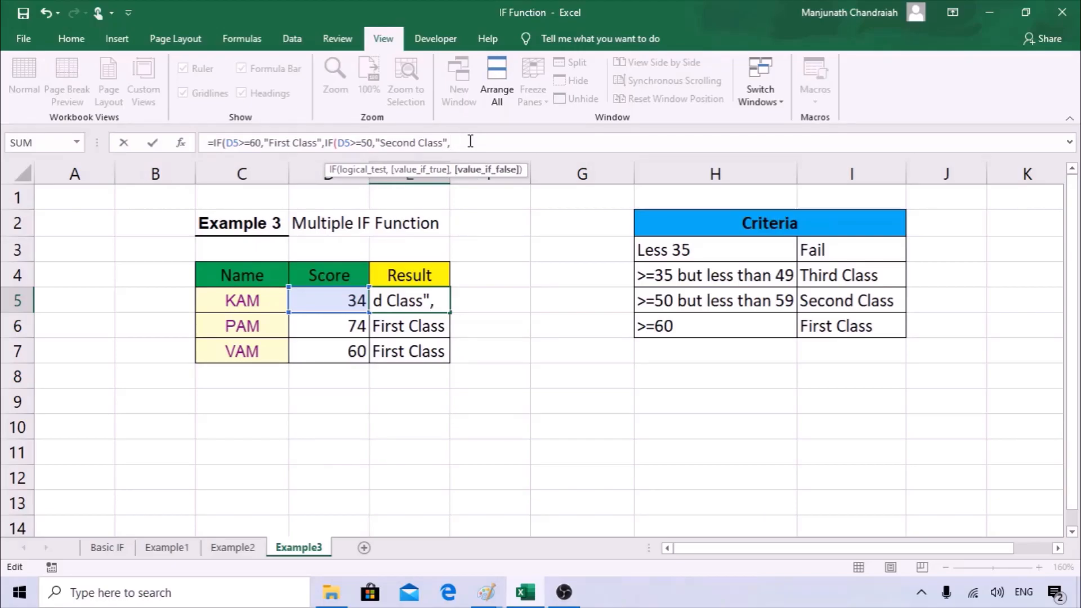
pyautogui.press('BackSpace')
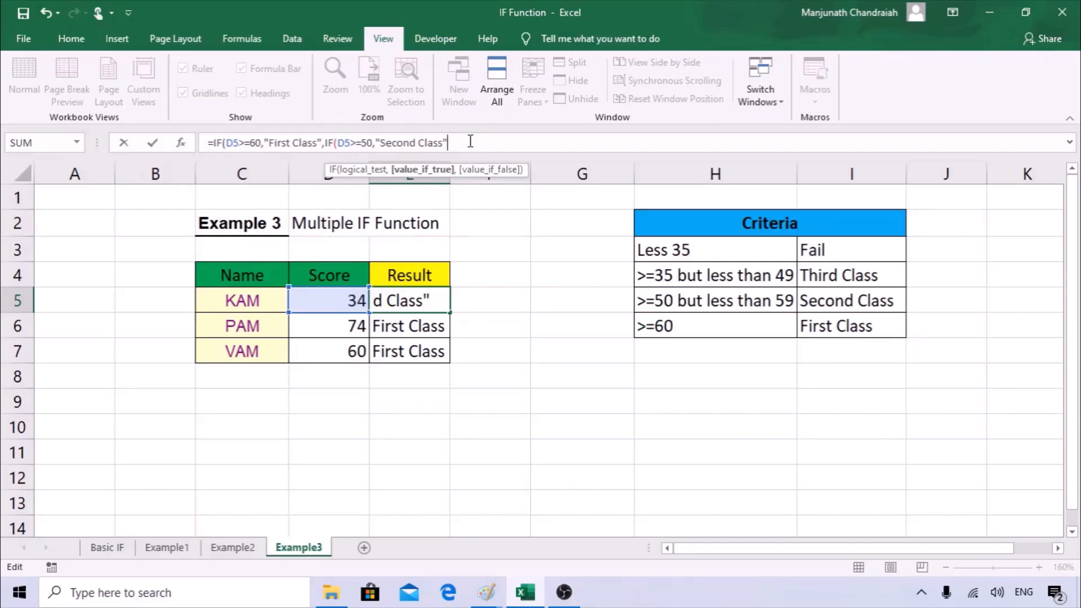
pyautogui.write(')')
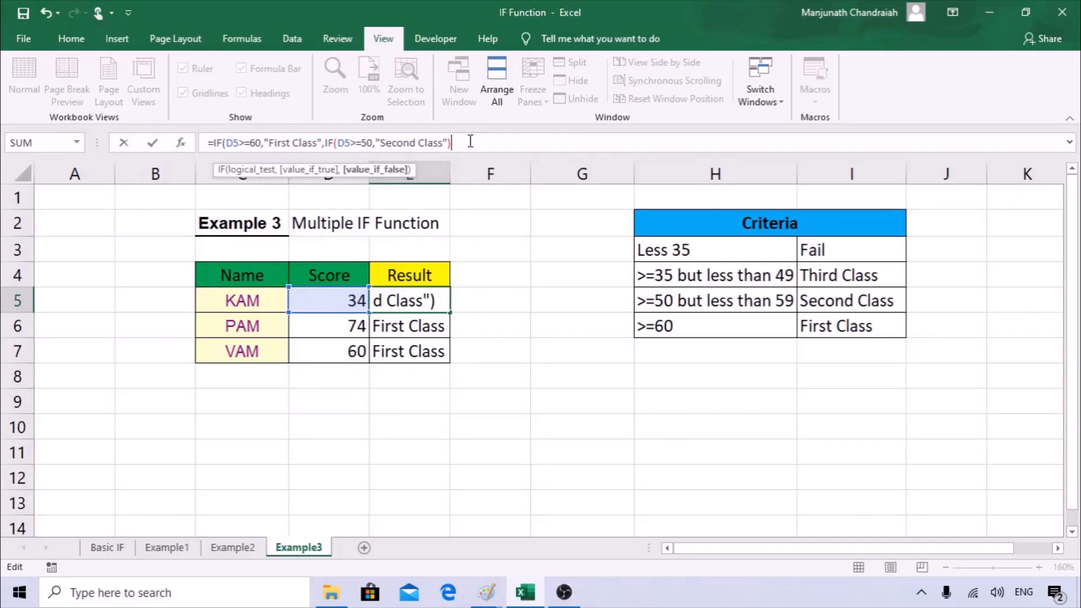
pyautogui.press('Return')
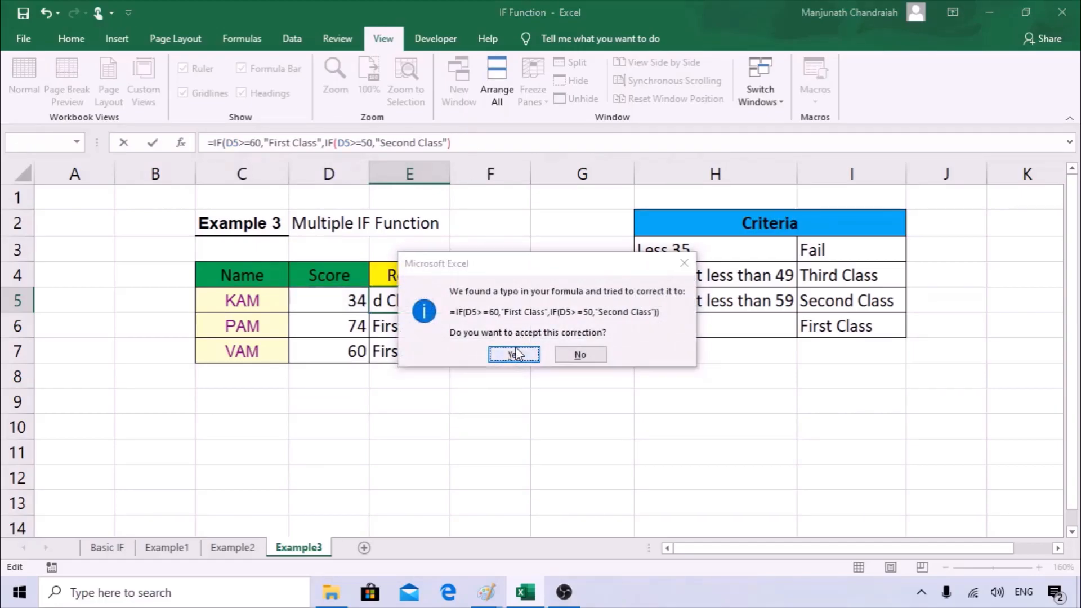
pyautogui.click(514, 353)
# Fill the two-level nested IF formula from E5 down to E7 and inspect the copy in E6.
pyautogui.click(440, 304)
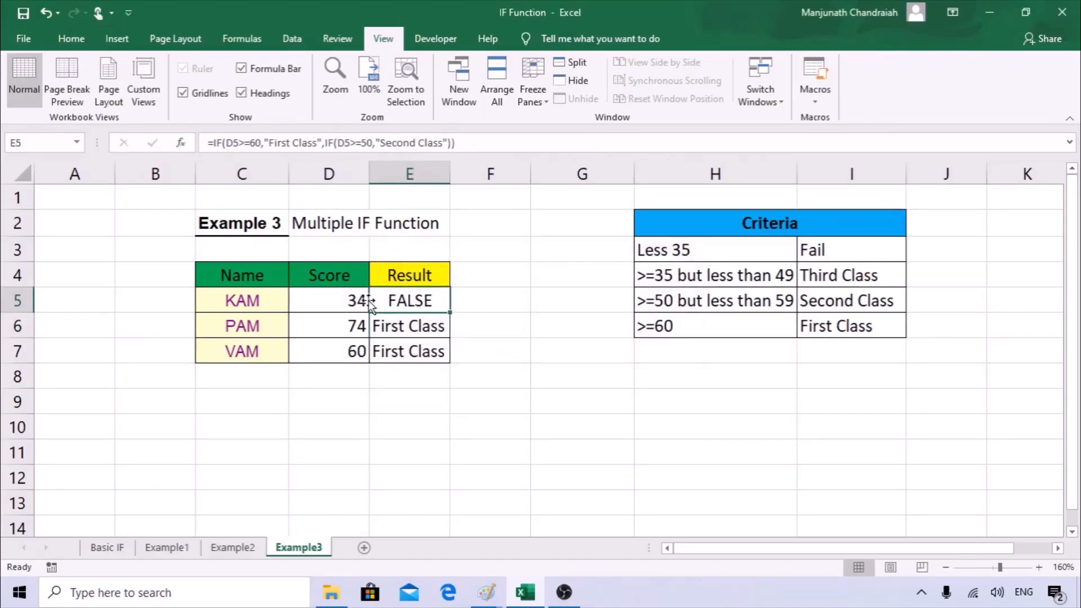
pyautogui.moveTo(452, 313); pyautogui.dragTo(453, 364)
pyautogui.click(410, 331)
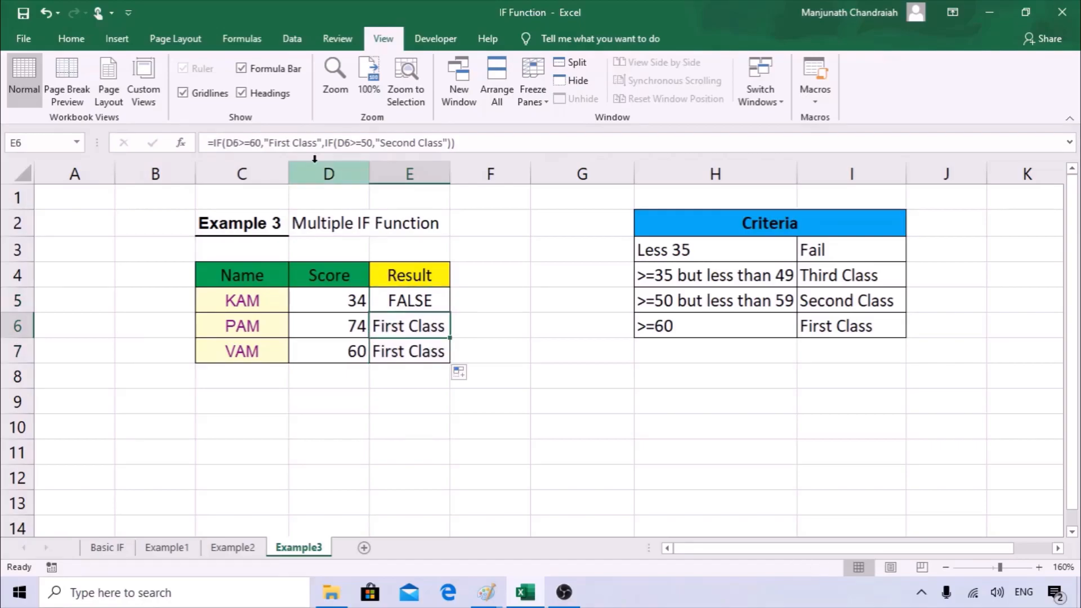
# Set the score in D6 to 51 and check its result against the nested IF formula in E6.
pyautogui.click(350, 324)
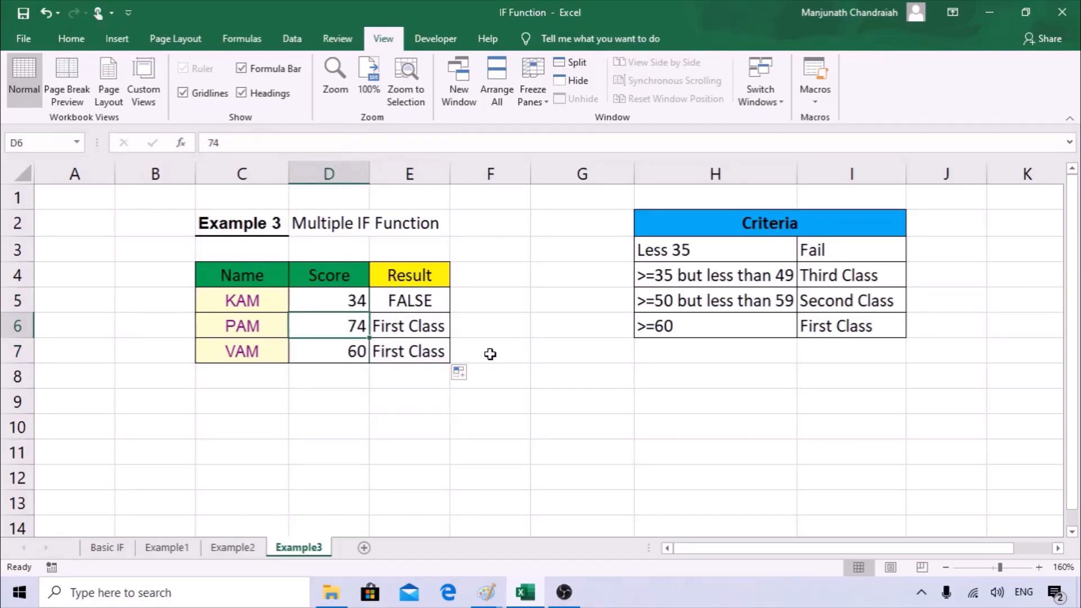
pyautogui.write('51')
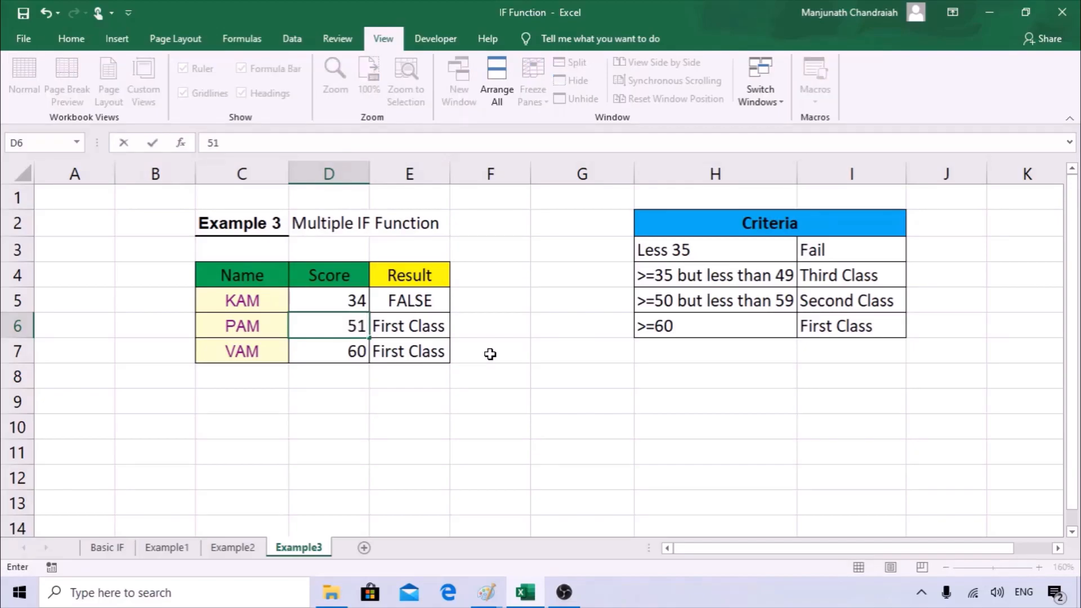
pyautogui.press('Return')
pyautogui.click(458, 329)
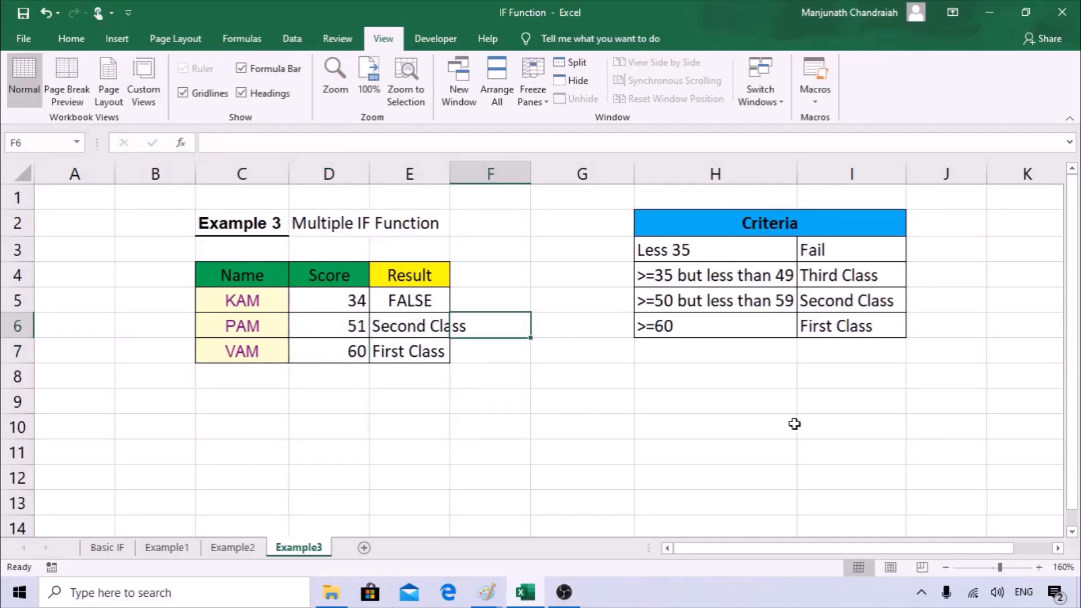
pyautogui.click(395, 329)
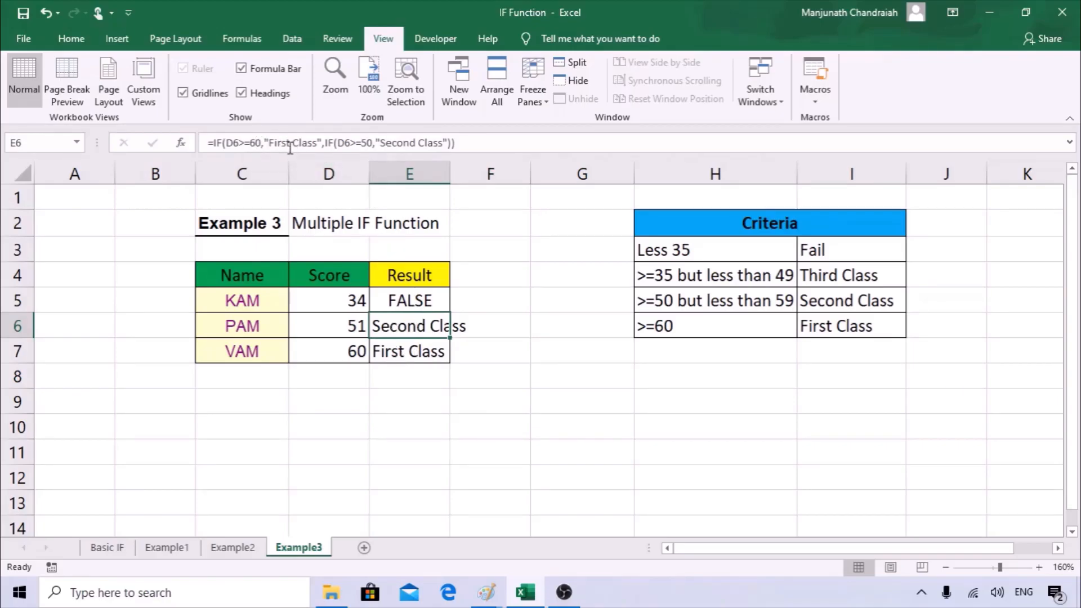
pyautogui.click(350, 323)
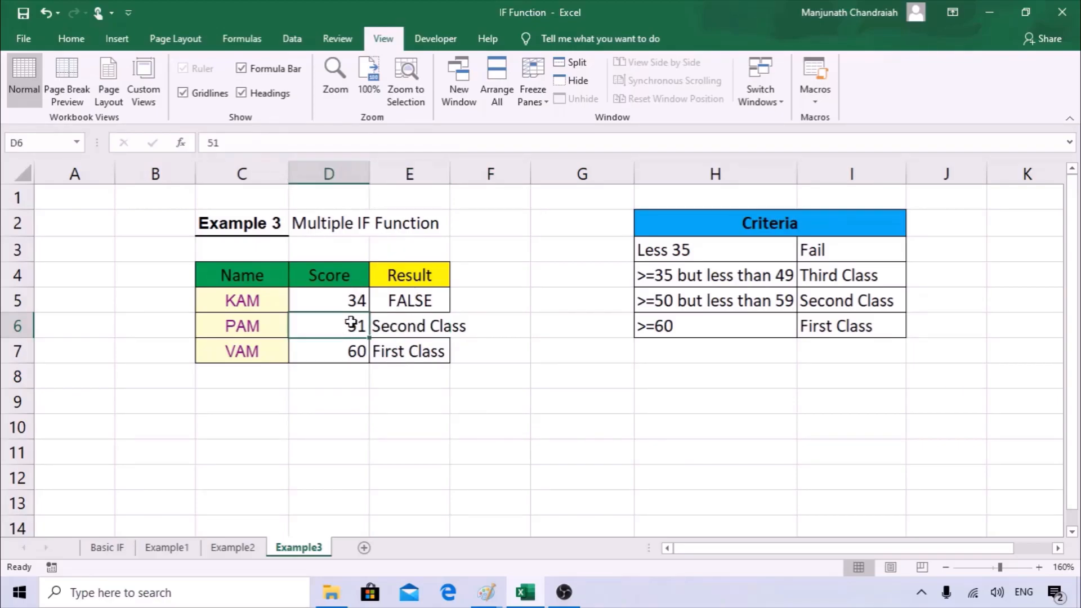
pyautogui.click(445, 332)
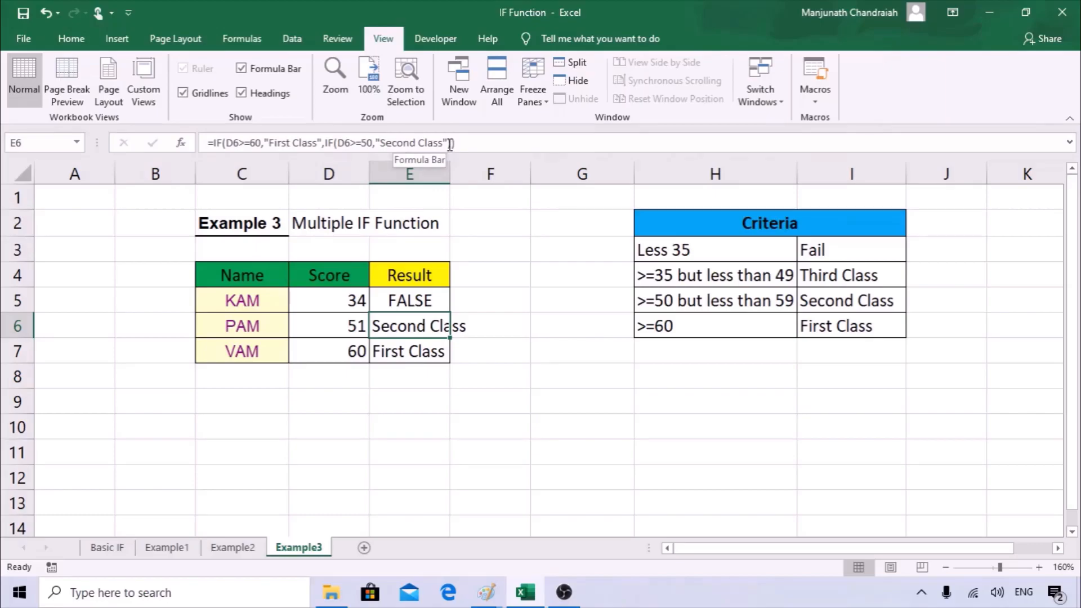
# In the E5 formula, replace the closing parentheses with a comma and append a copy of IF(D5>=50,"Second Class".
pyautogui.click(421, 303)
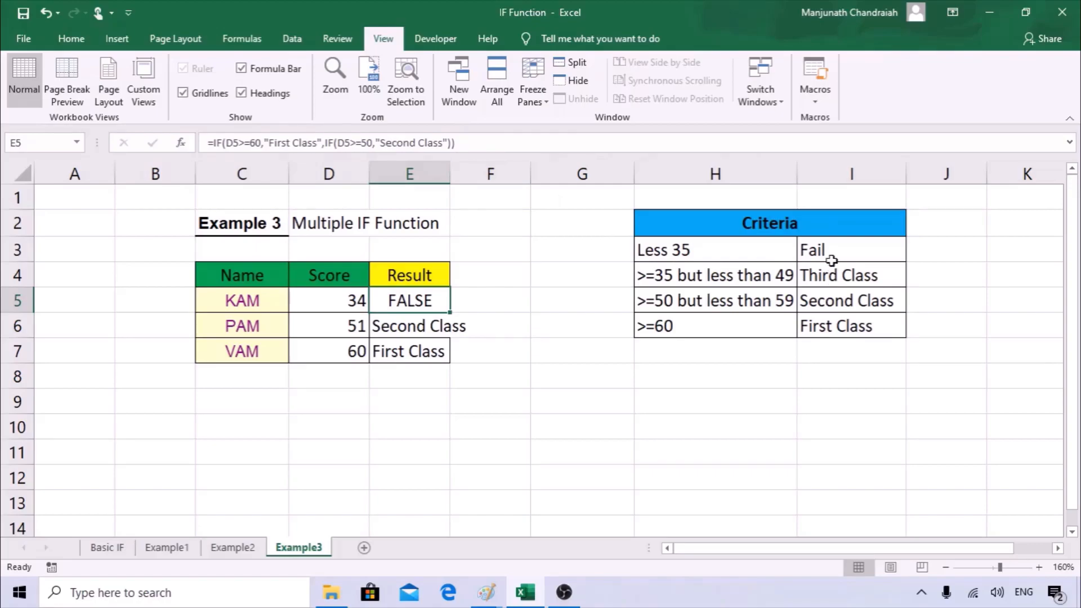
pyautogui.click(485, 147)
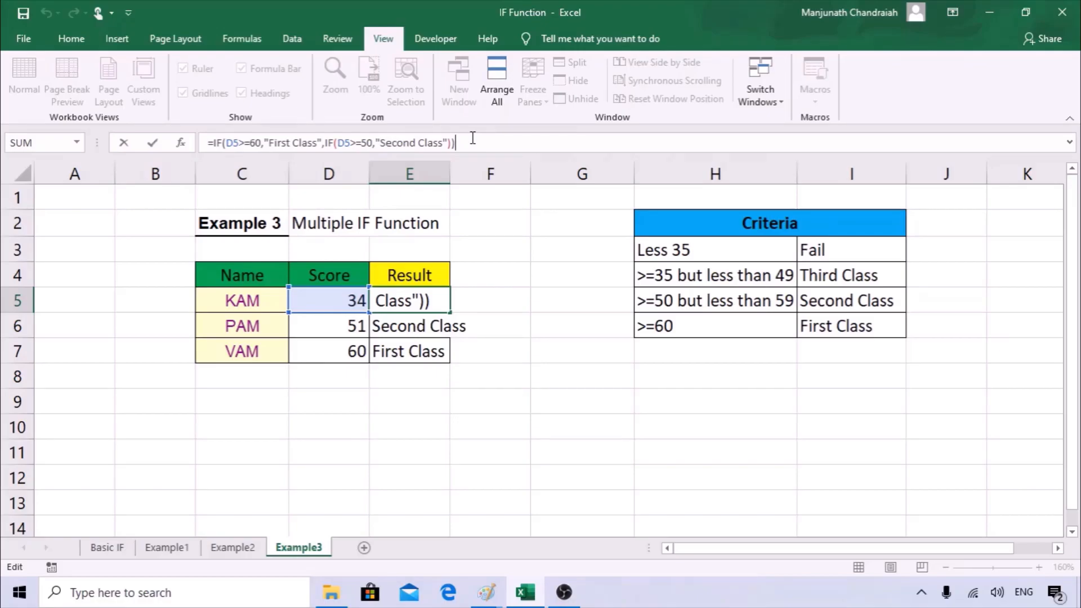
pyautogui.press('BackSpace')
pyautogui.press('BackSpace')
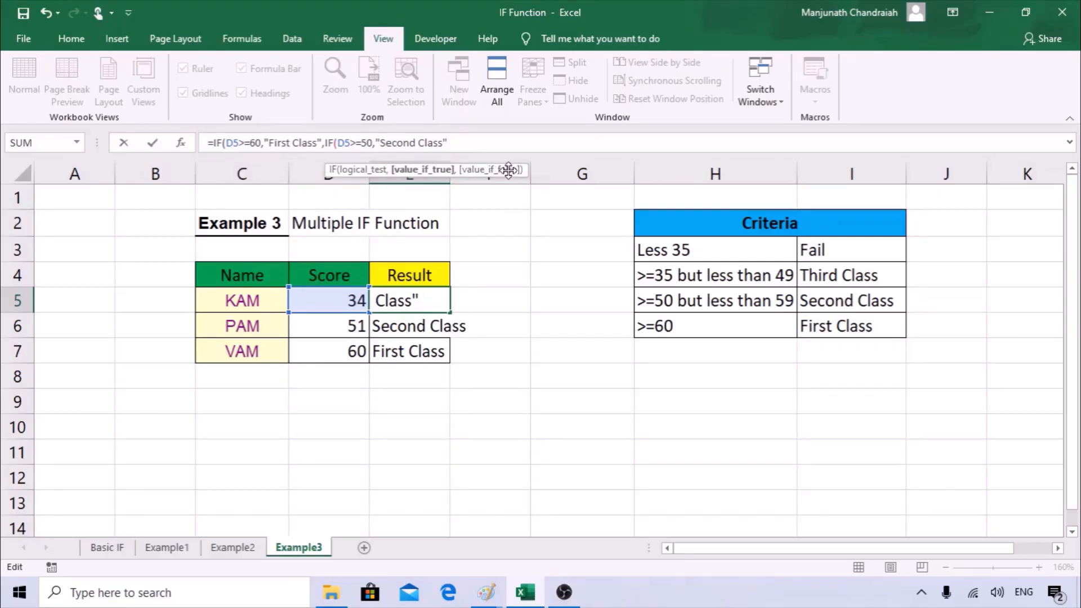
pyautogui.write(',')
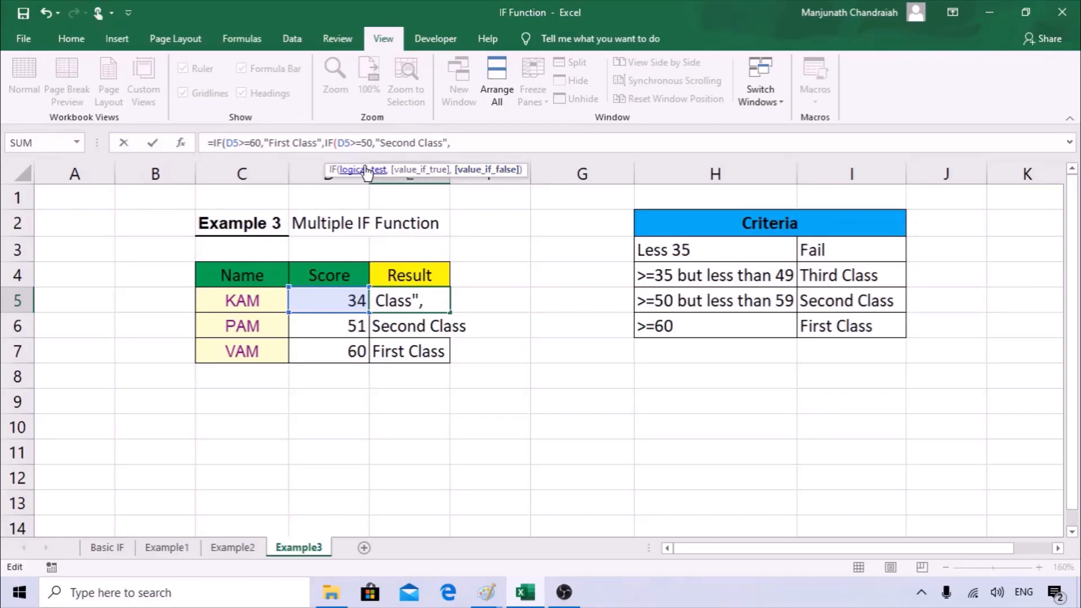
pyautogui.moveTo(327, 141); pyautogui.dragTo(449, 144)
pyautogui.hotkey('ctrl', 'c')
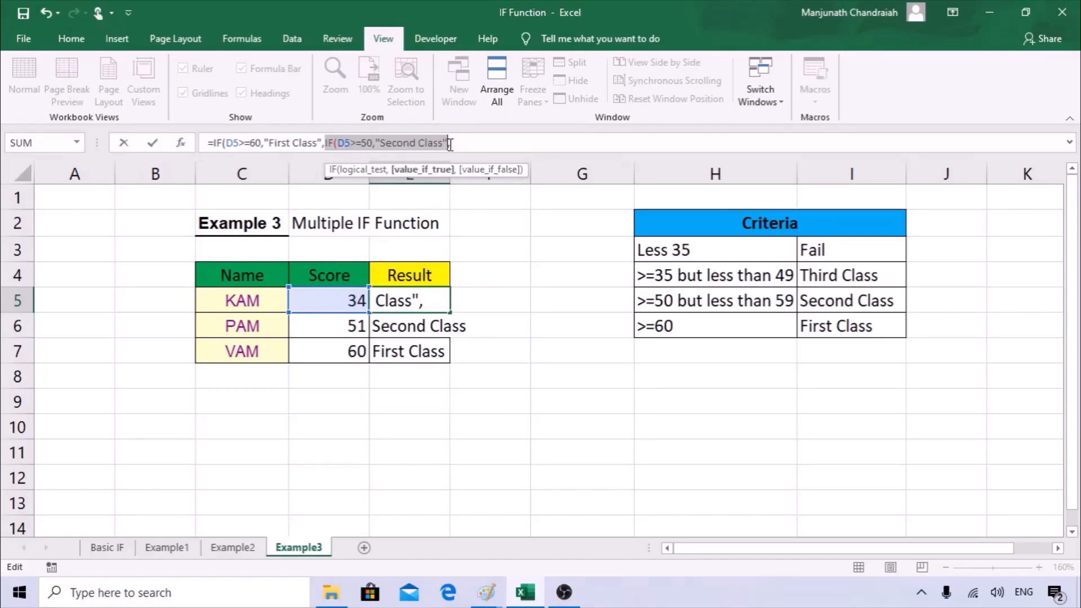
pyautogui.click(471, 144)
pyautogui.hotkey('ctrl', 'v')
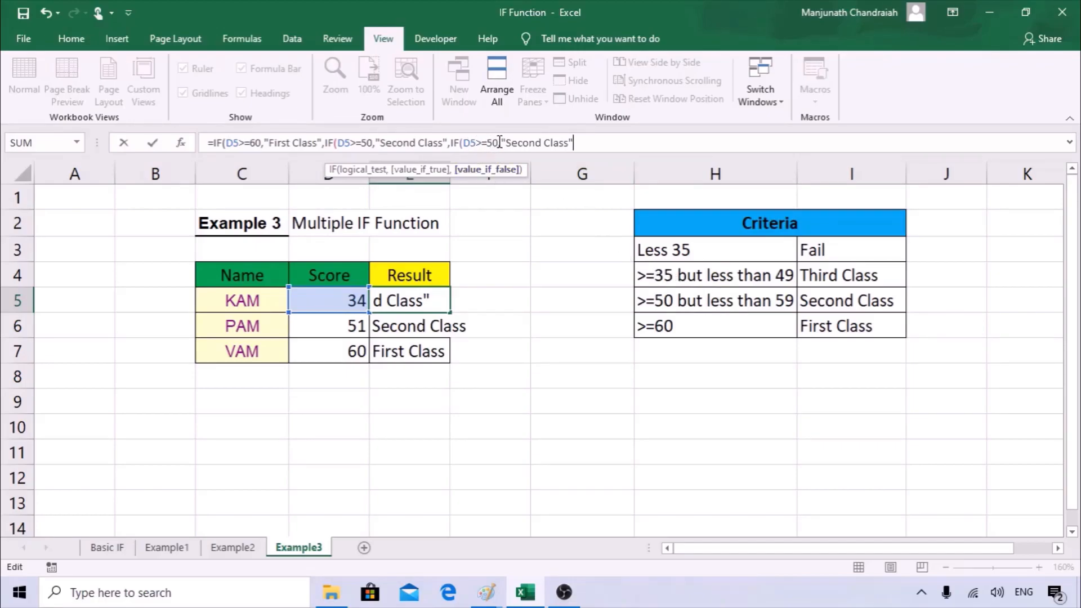
# Change the last nested IF in the E5 formula to test D5>=35 and return "Third Class".
pyautogui.moveTo(494, 142); pyautogui.dragTo(488, 143)
pyautogui.write('35')
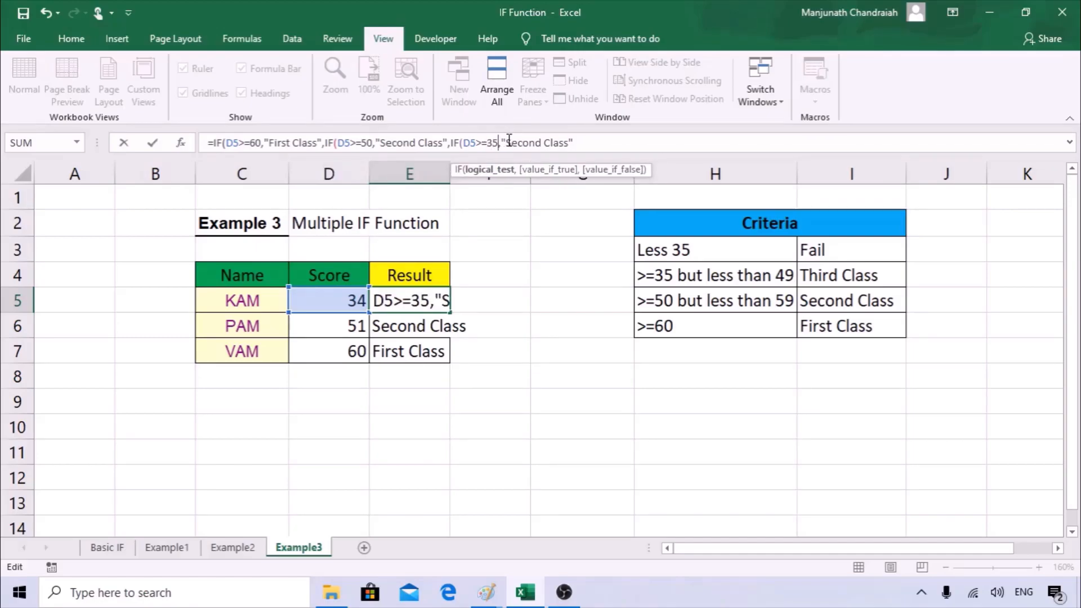
pyautogui.click(505, 142)
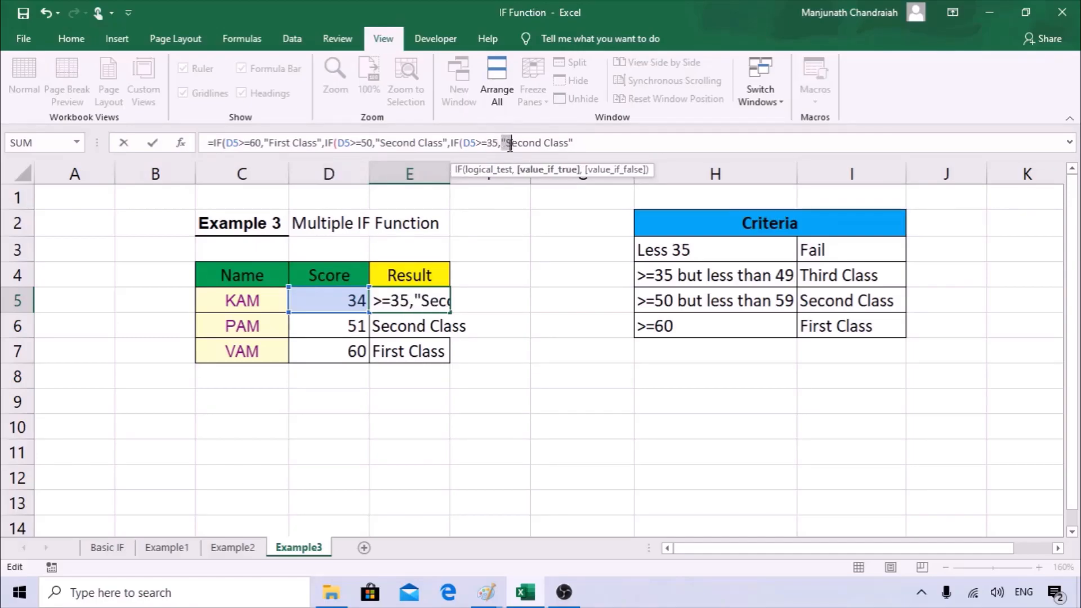
pyautogui.moveTo(505, 142); pyautogui.dragTo(542, 138)
pyautogui.write('Thr')
pyautogui.press('BackSpace')
pyautogui.write('ird')
pyautogui.click(588, 142)
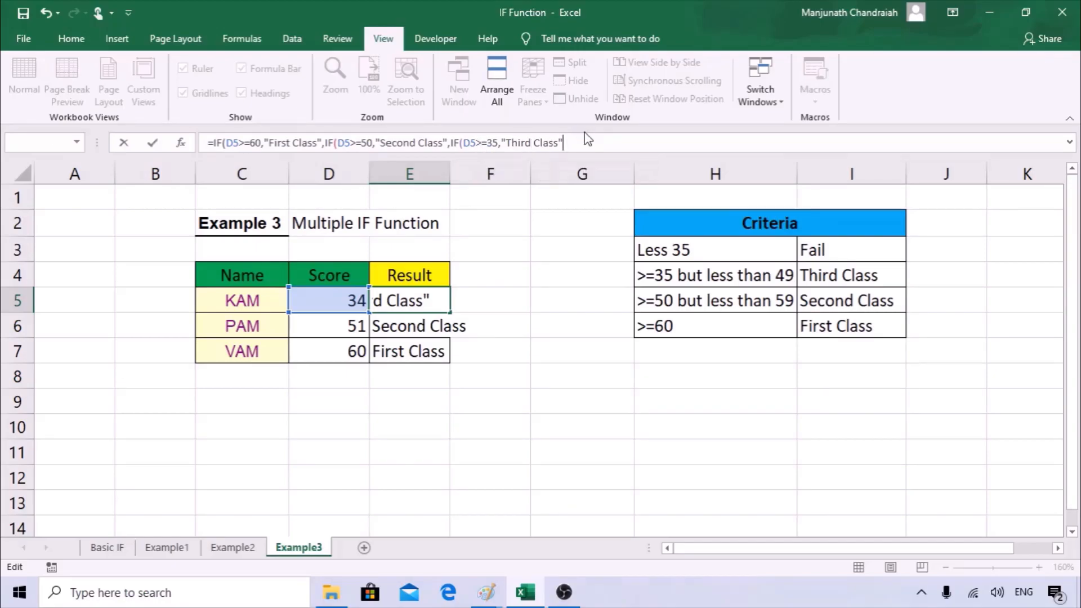
# Commit the three-level E5 formula with the suggested parenthesis correction and fill it down to E7.
pyautogui.press('Return')
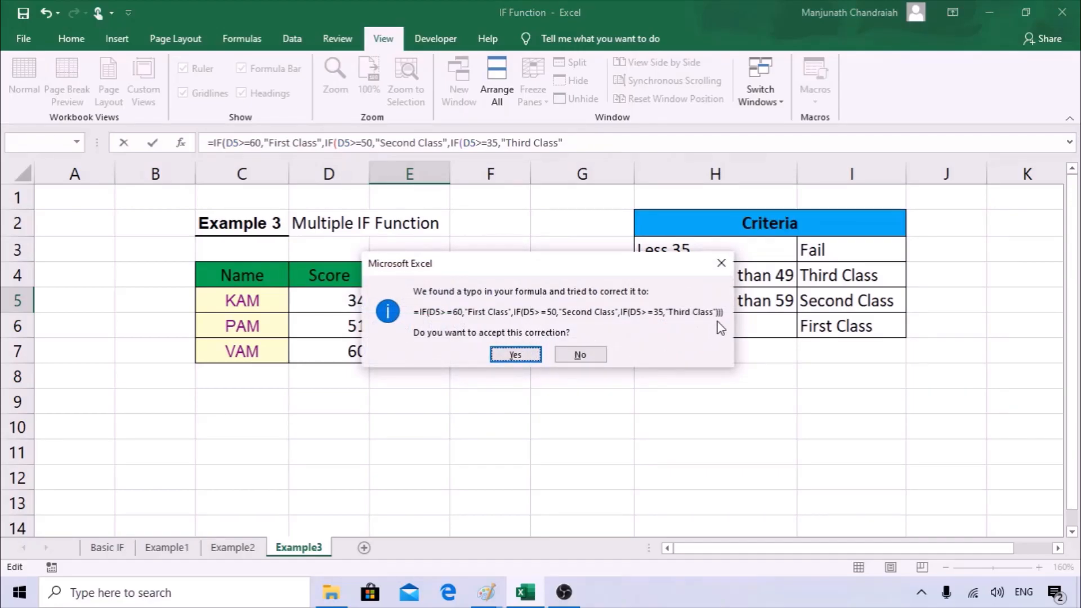
pyautogui.click(514, 353)
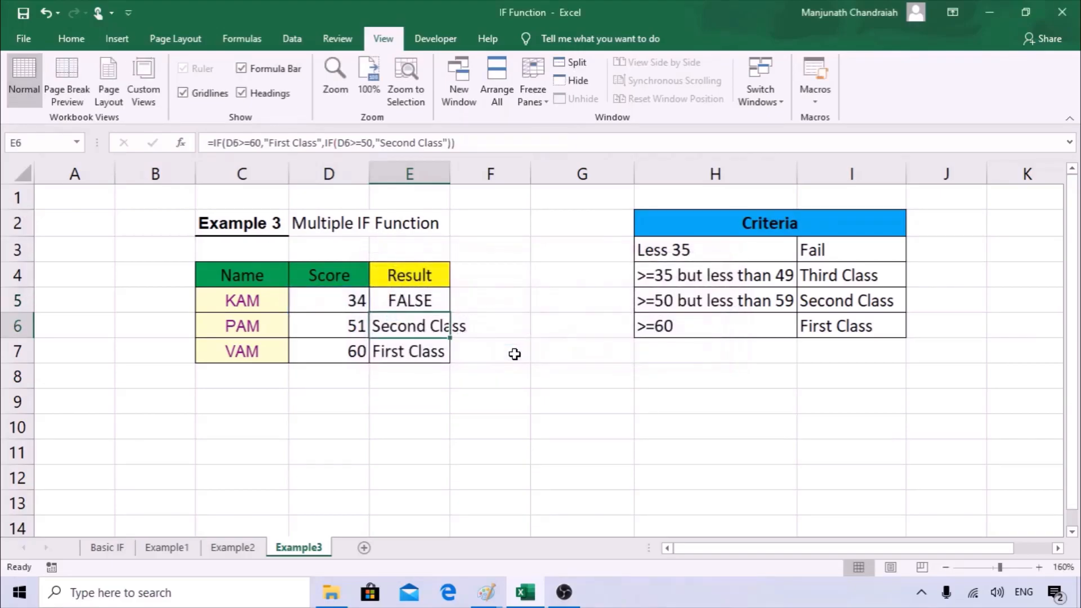
pyautogui.click(424, 305)
pyautogui.moveTo(453, 312); pyautogui.dragTo(449, 356)
# Set the score in D5 to 35 and select its result in E5.
pyautogui.click(365, 302)
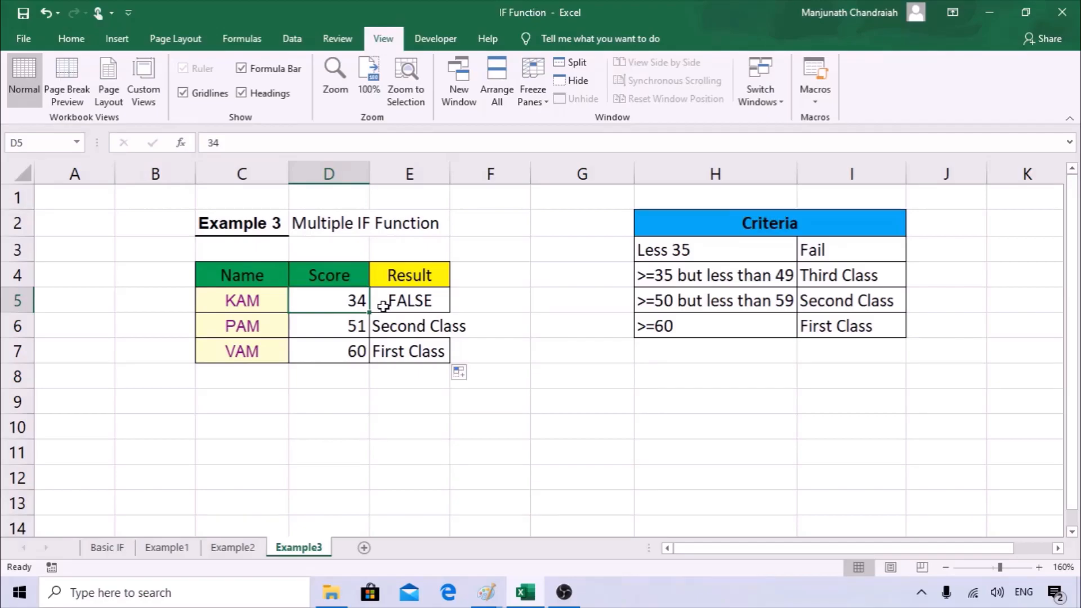
pyautogui.write('35')
pyautogui.click(423, 352)
pyautogui.click(423, 304)
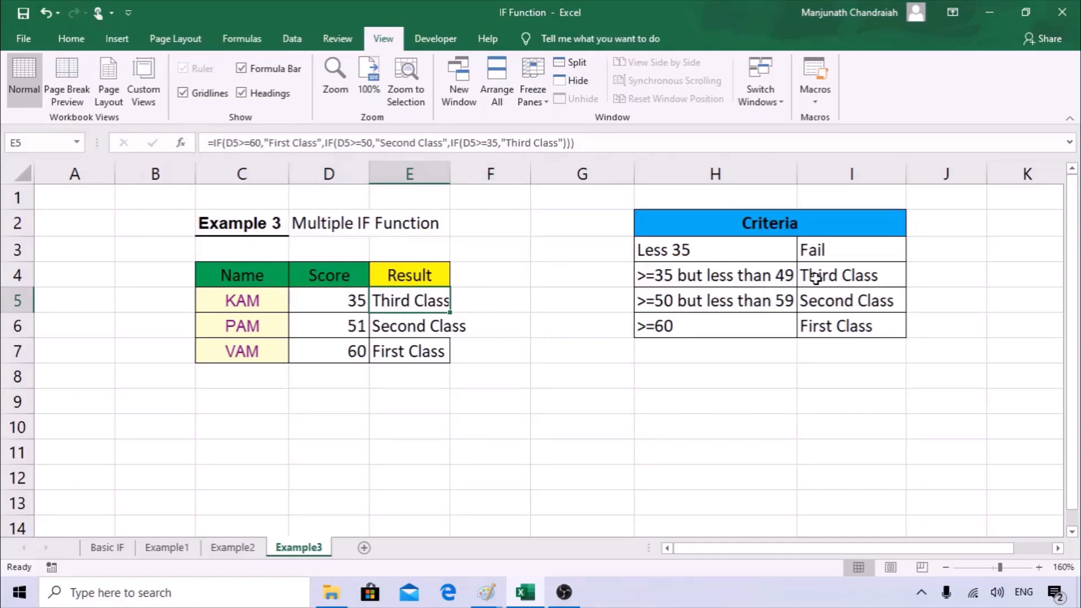
# Compare the results in E5:E7 with the classes in the Criteria table, including the Less 35 row.
pyautogui.moveTo(816, 278); pyautogui.dragTo(833, 323)
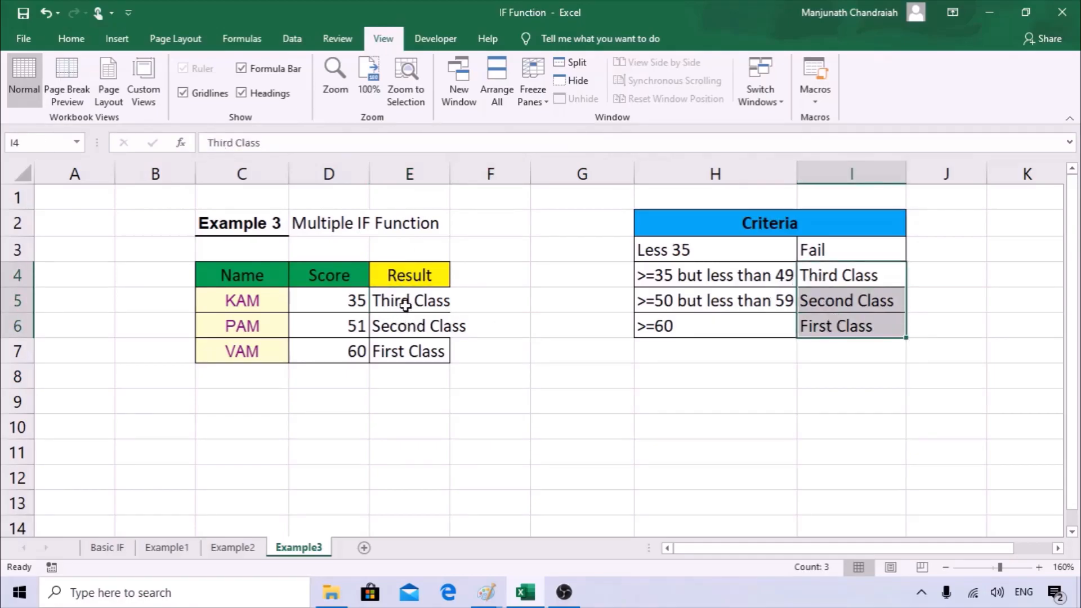
pyautogui.click(405, 326)
pyautogui.click(405, 349)
pyautogui.moveTo(405, 348); pyautogui.dragTo(415, 296)
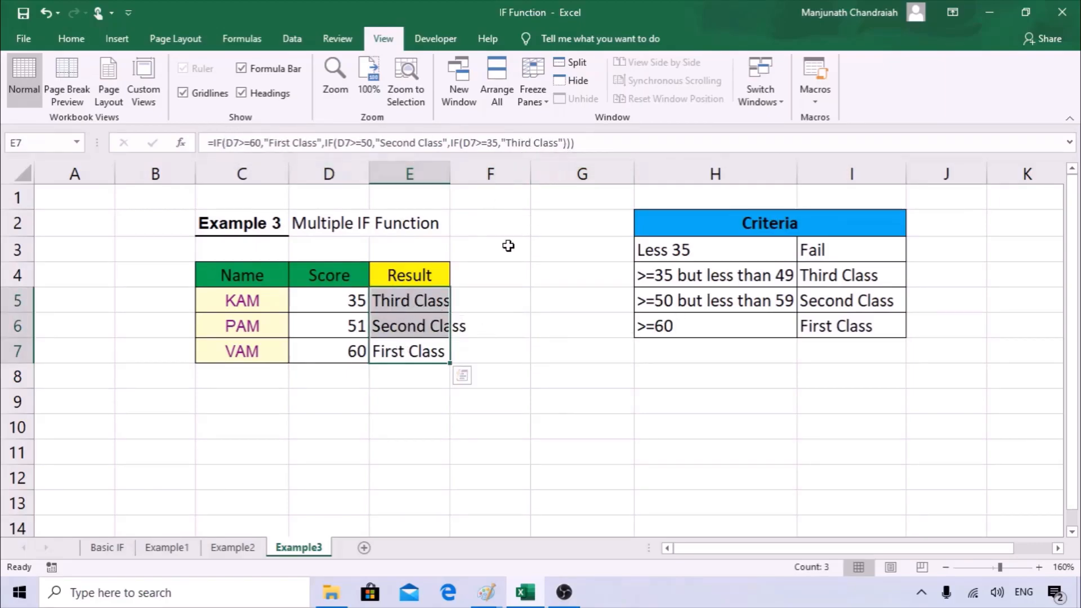
pyautogui.click(827, 250)
pyautogui.click(708, 250)
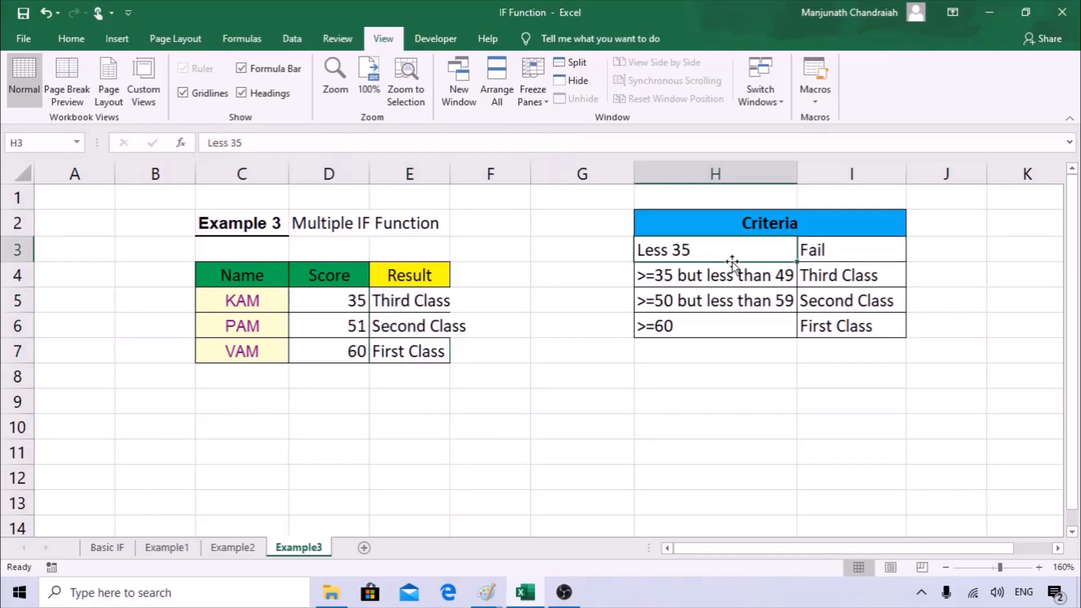
pyautogui.click(397, 321)
# Add "Fail" as the value if false of the D5>=35 test in the E5 formula and commit it.
pyautogui.click(413, 305)
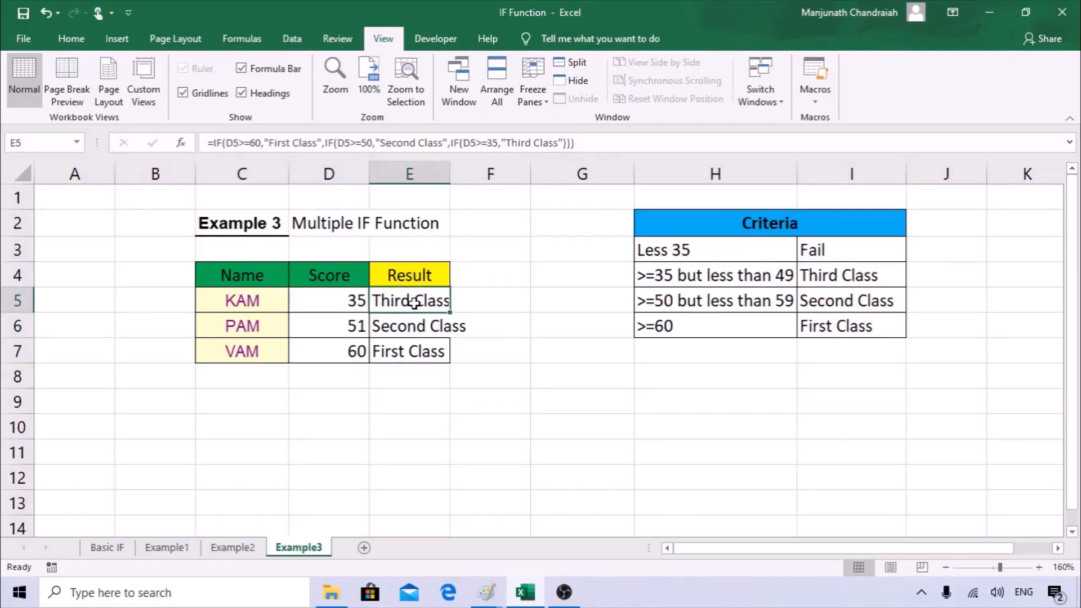
pyautogui.click(588, 142)
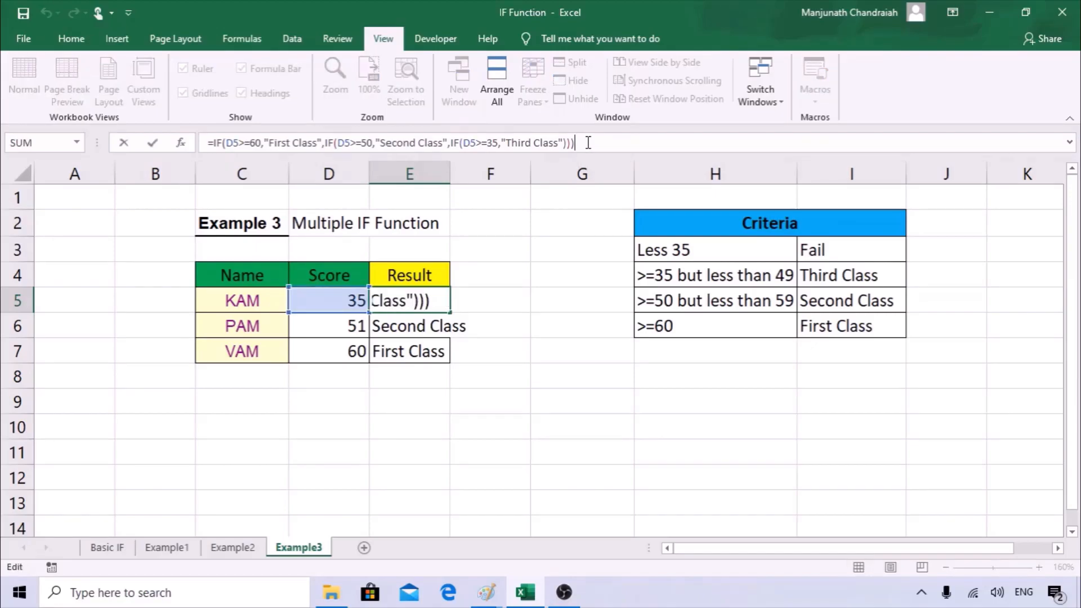
pyautogui.press('BackSpace')
pyautogui.press('BackSpace')
pyautogui.press('BackSpace')
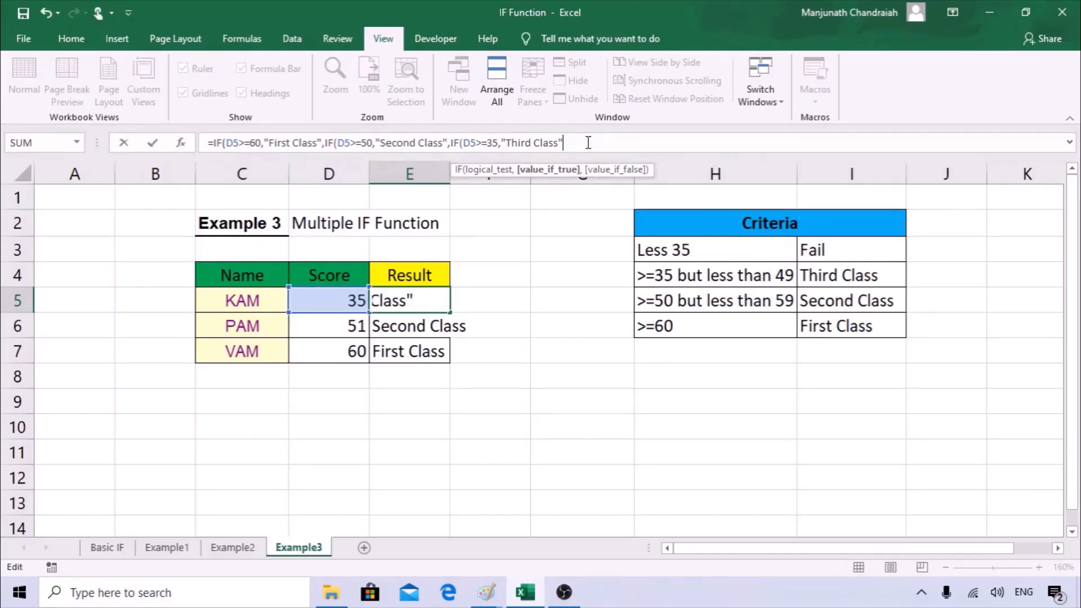
pyautogui.write(',')
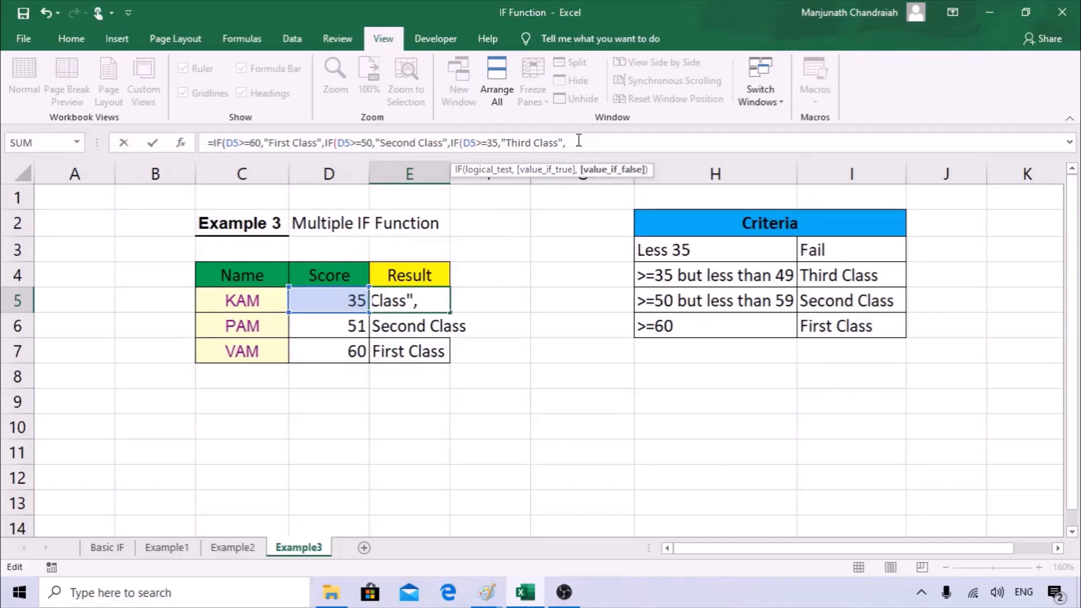
pyautogui.write('"f')
pyautogui.press('BackSpace')
pyautogui.write('Fail"')
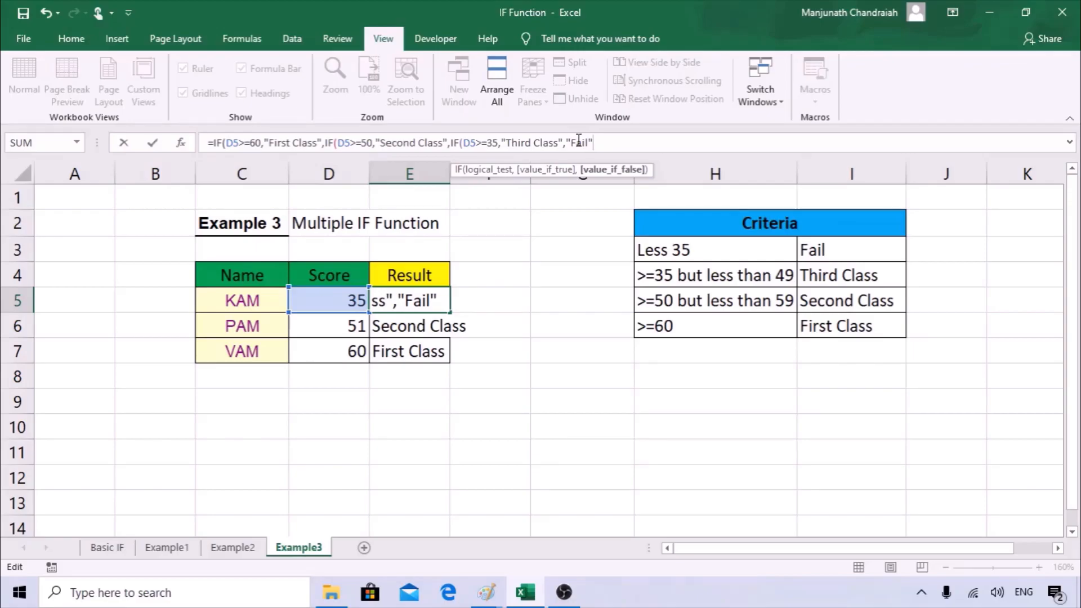
pyautogui.press('Return')
pyautogui.press('Return')
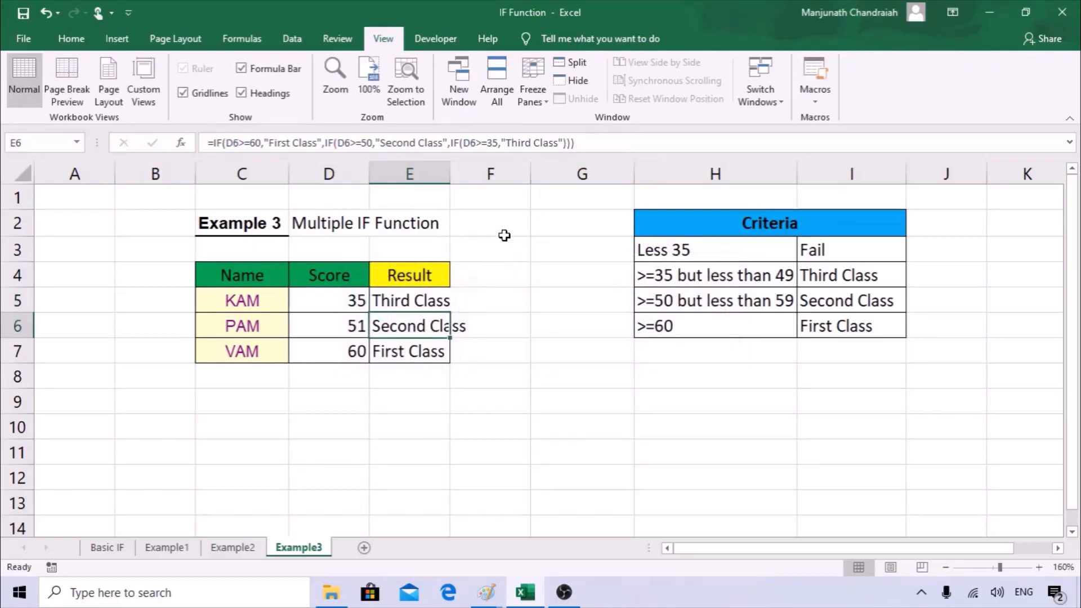
# Set the score in D5 to 34 and select its result in E5.
pyautogui.click(364, 303)
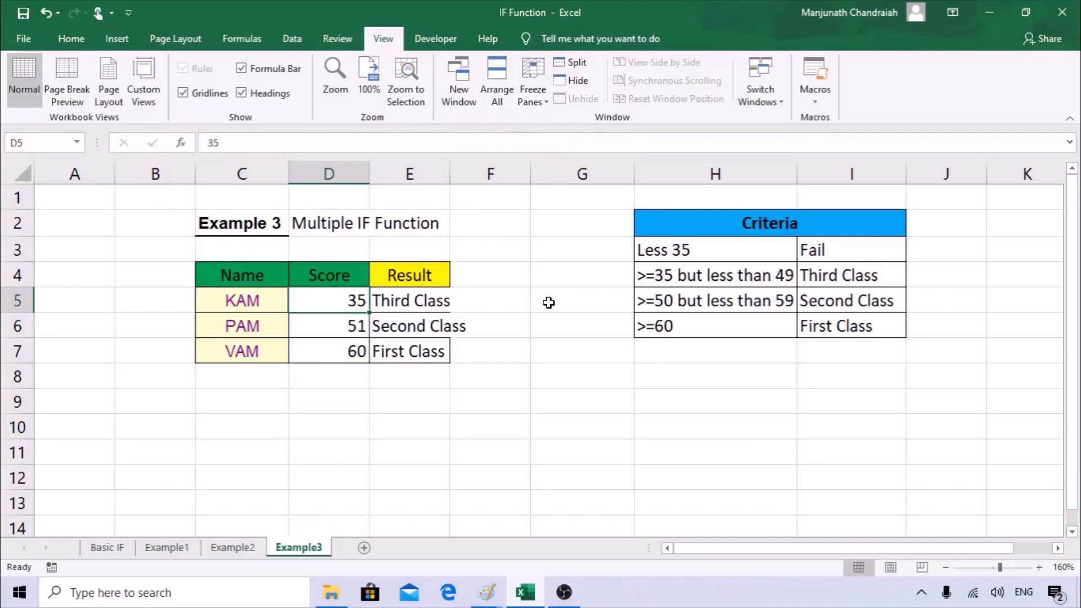
pyautogui.write('34')
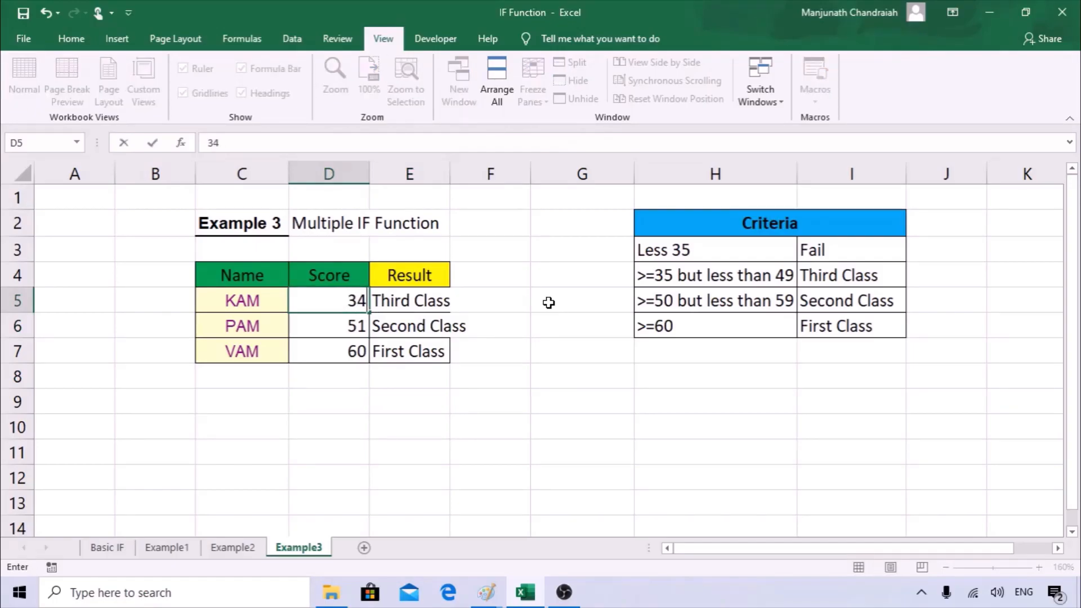
pyautogui.click(550, 360)
pyautogui.click(410, 300)
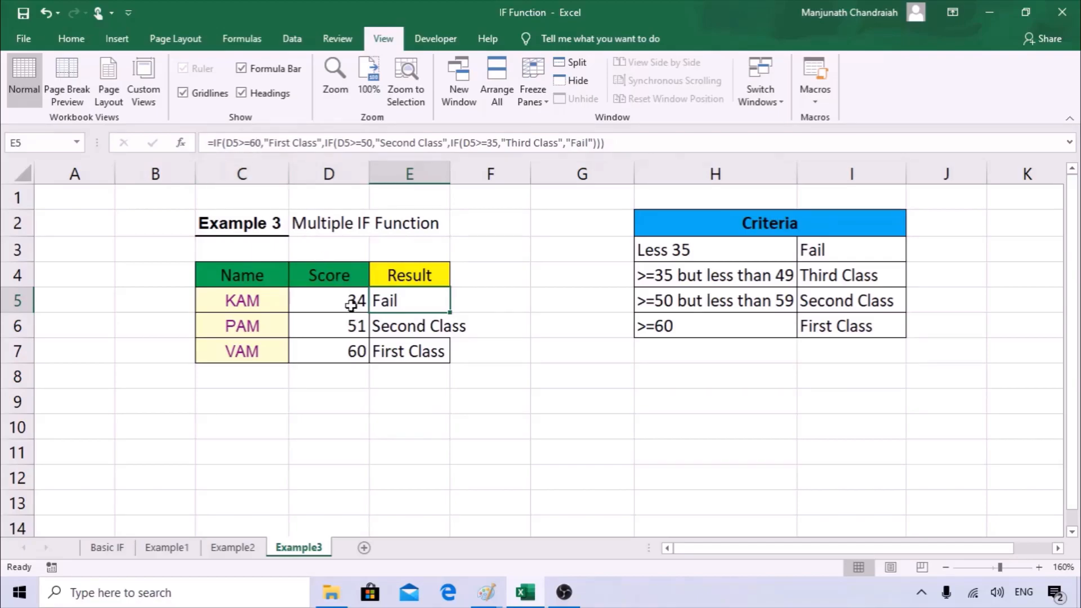
# Examine the arguments of each nested IF in the E5 formula, from the First Class test to the "Fail" value.
pyautogui.click(320, 142)
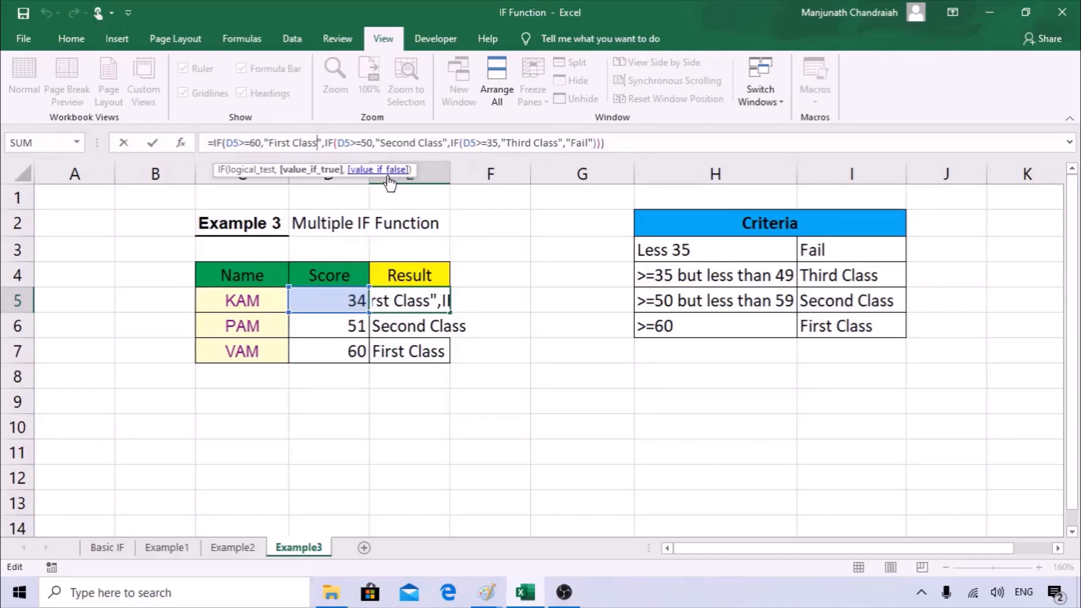
pyautogui.click(427, 144)
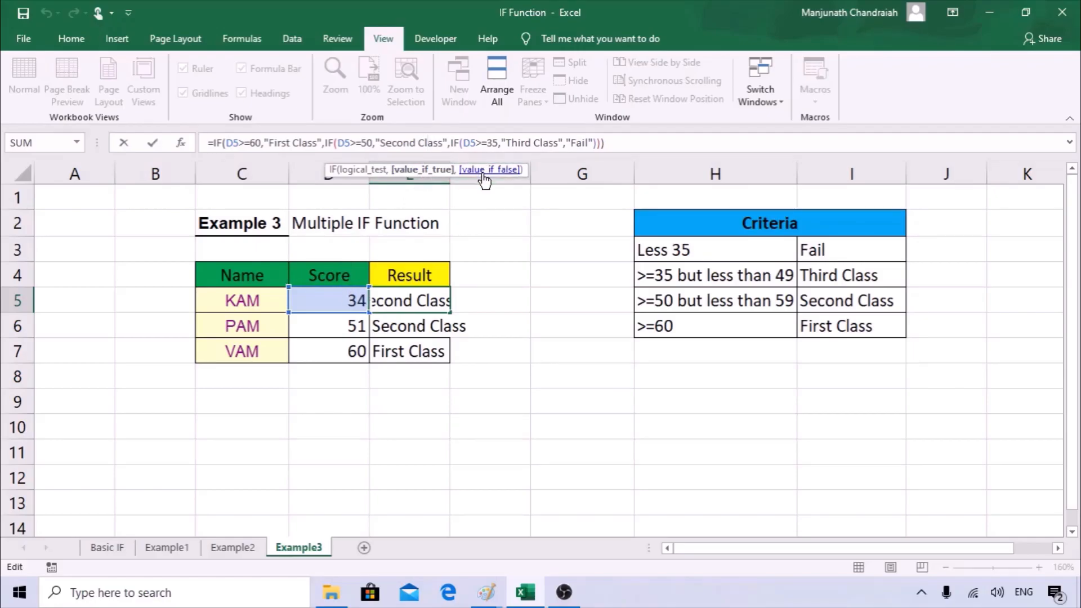
pyautogui.click(474, 144)
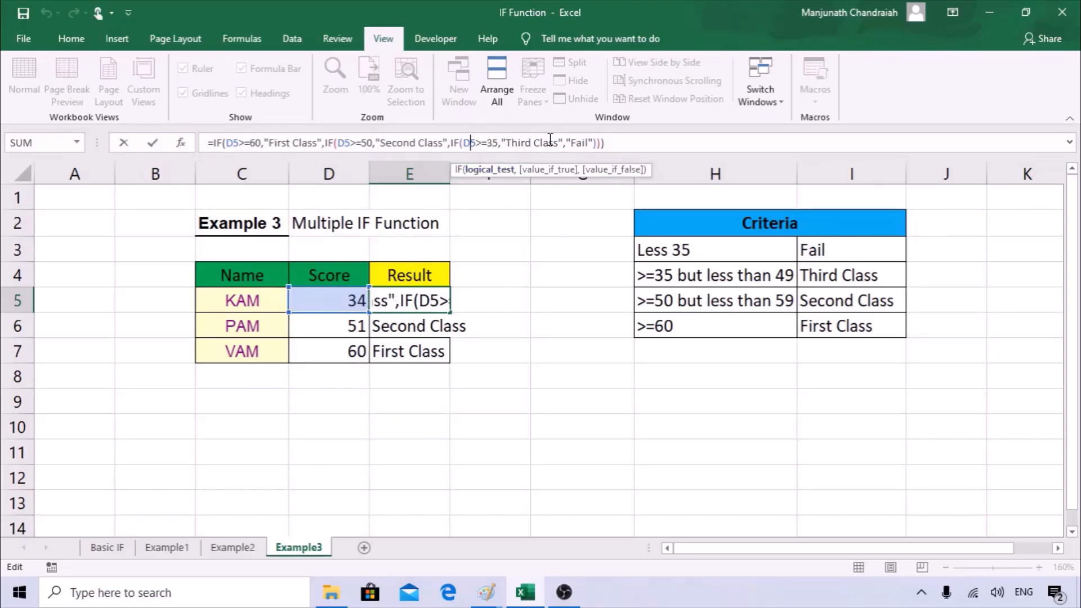
pyautogui.doubleClick(580, 142)
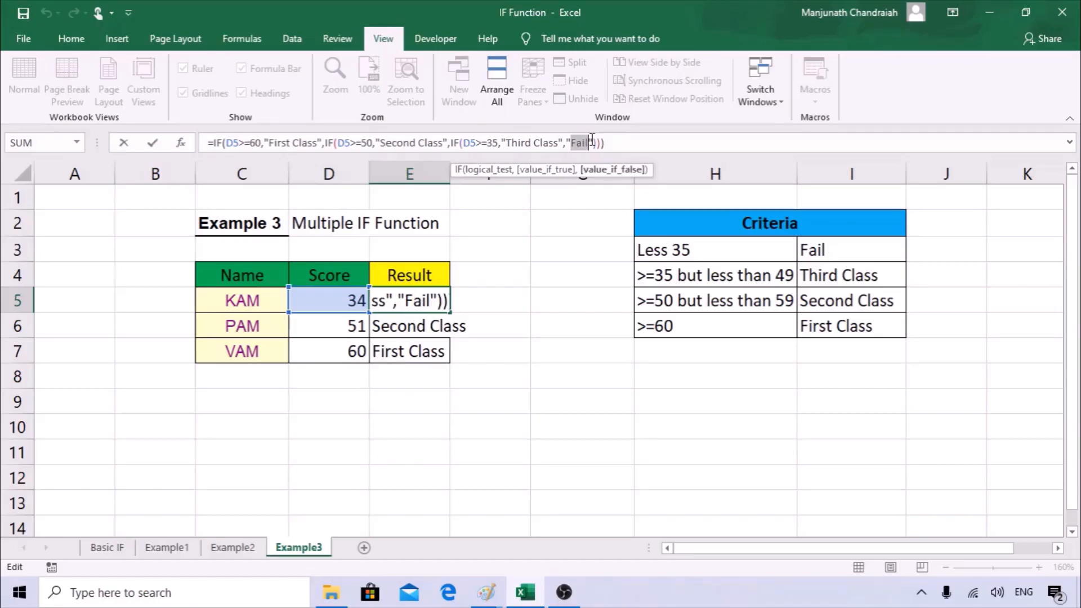
# Replace the "Fail" argument in the E5 formula with a copy of the Third Class IF and change its test to D5<35.
pyautogui.moveTo(451, 142); pyautogui.dragTo(591, 141)
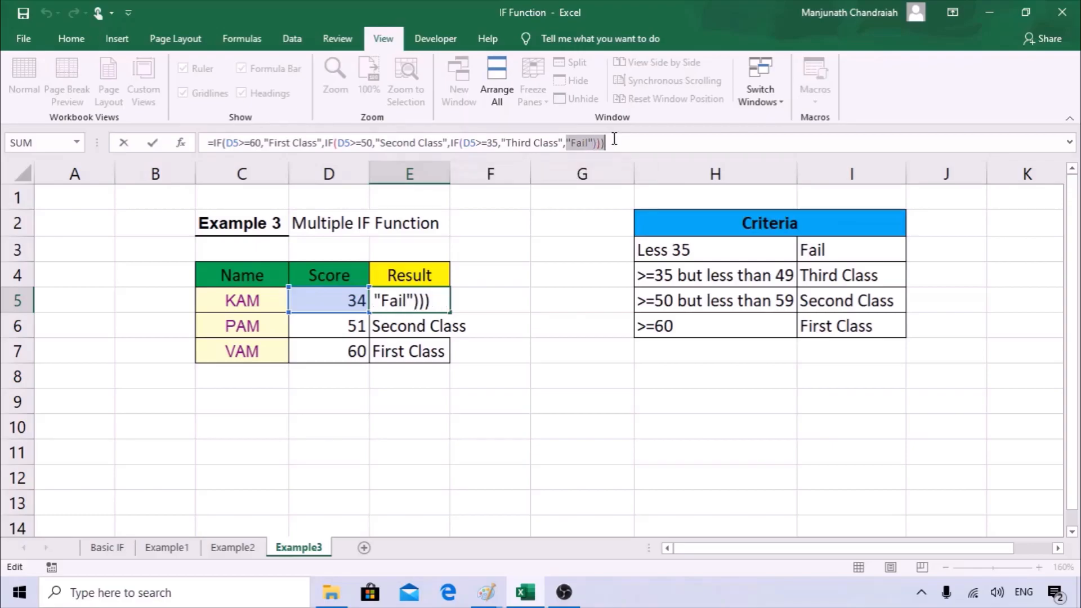
pyautogui.write('IF(D5>=35,"Third Class"')
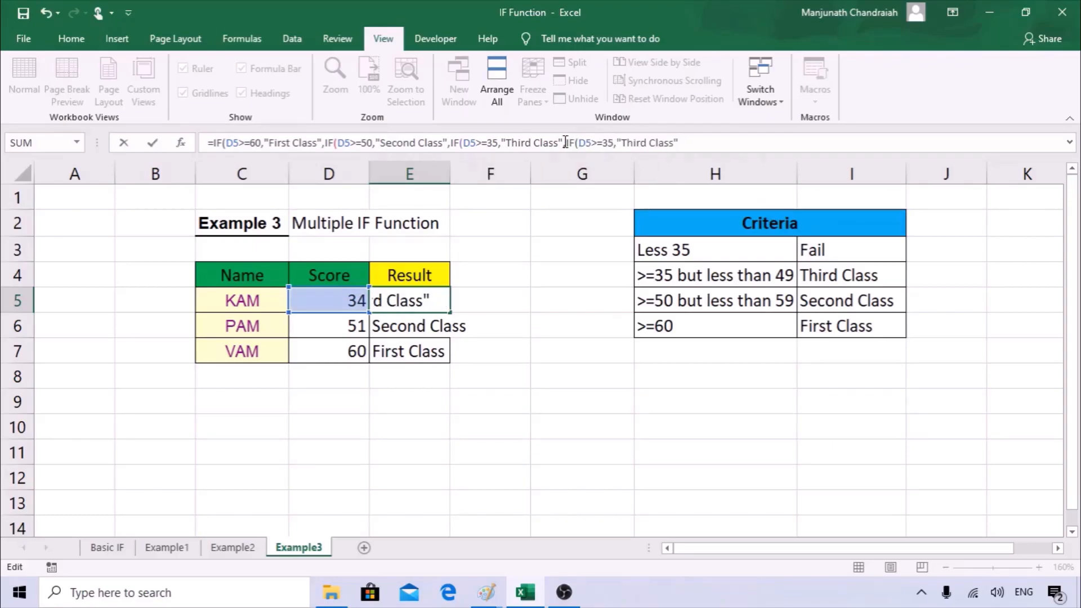
pyautogui.doubleClick(595, 138)
pyautogui.write('<')
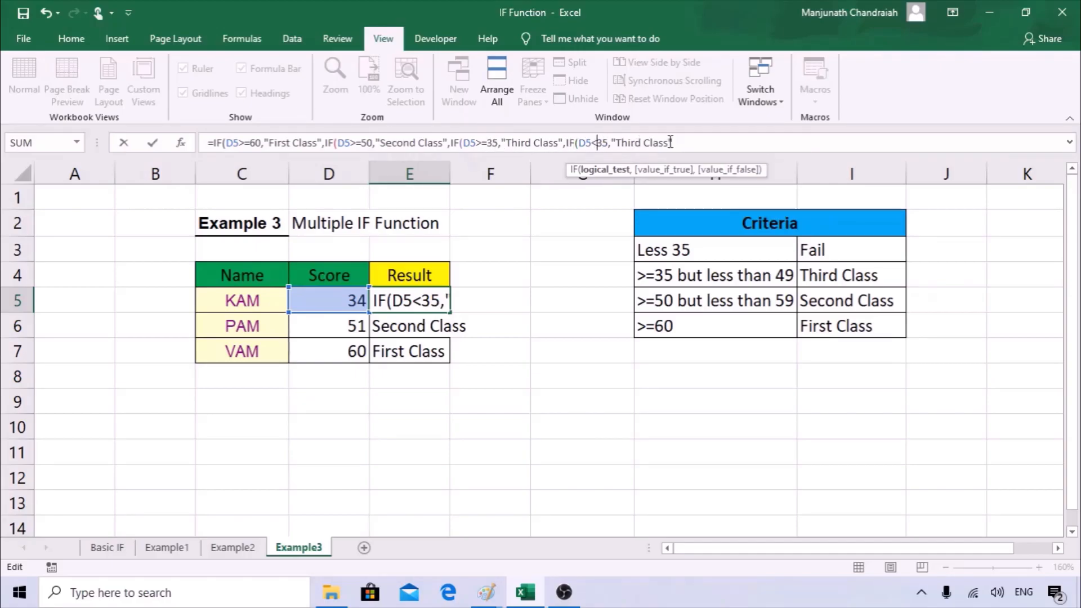
# Set the value if true of the D5<35 test to "Fail" and commit the formula with the suggested parenthesis correction.
pyautogui.moveTo(668, 142); pyautogui.dragTo(617, 143)
pyautogui.write('Fai')
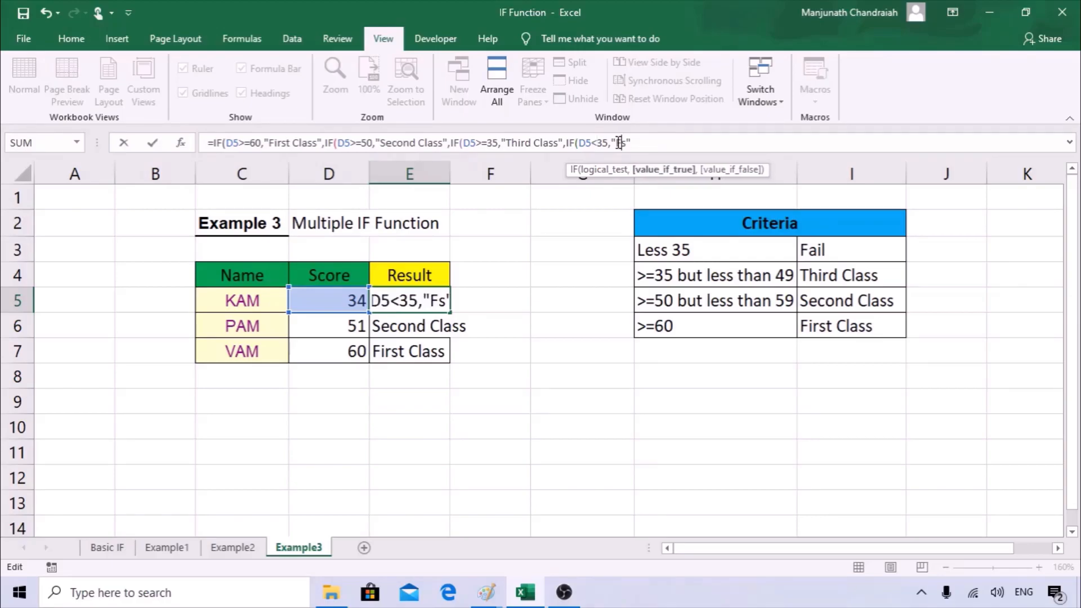
pyautogui.write('l')
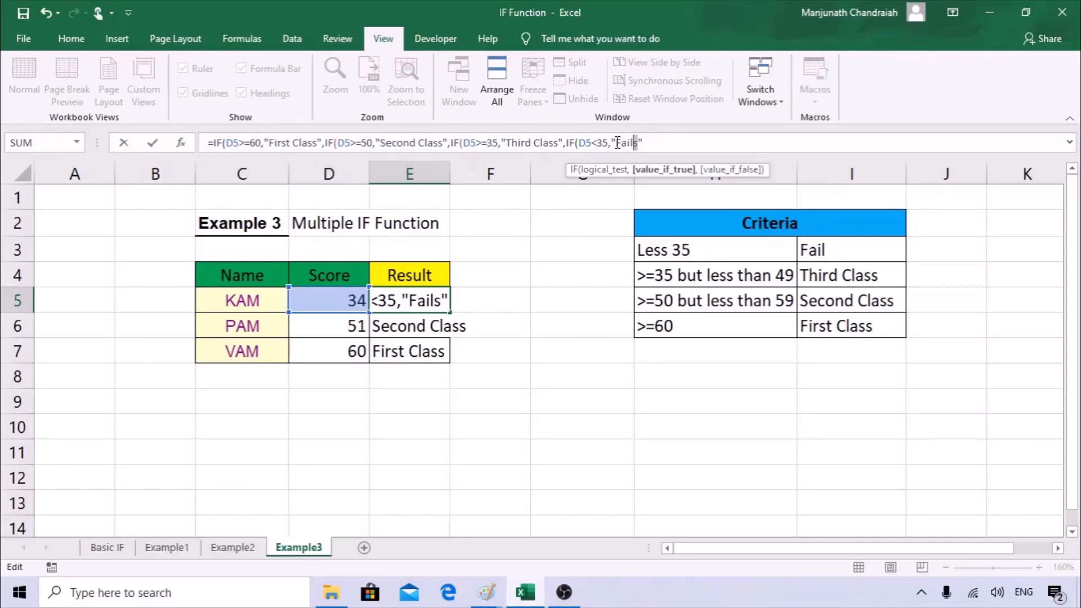
pyautogui.press('Delete')
pyautogui.click(658, 142)
pyautogui.write(')')
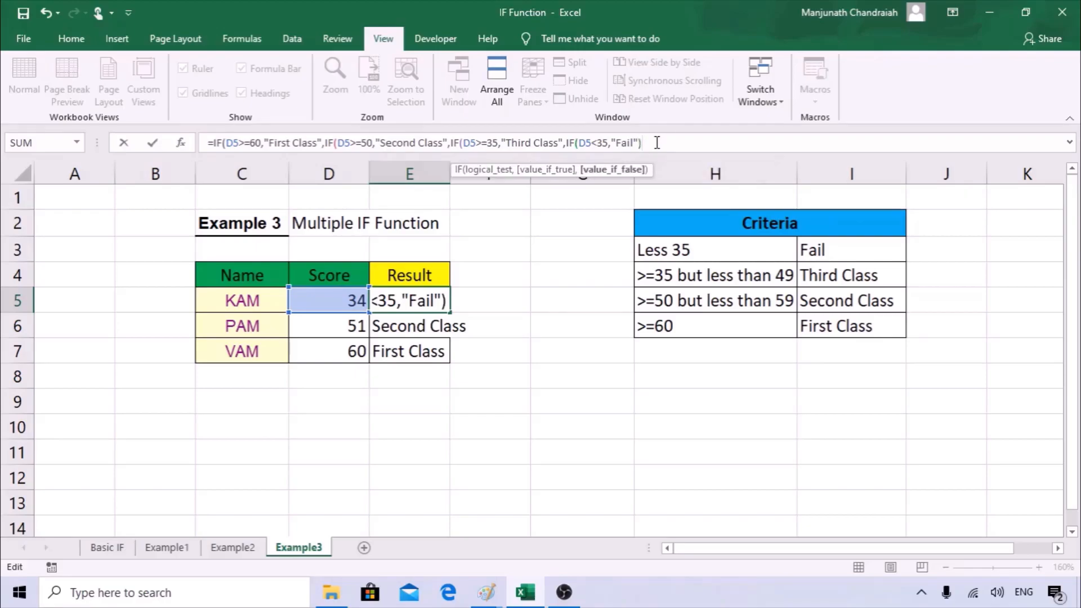
pyautogui.press('Return')
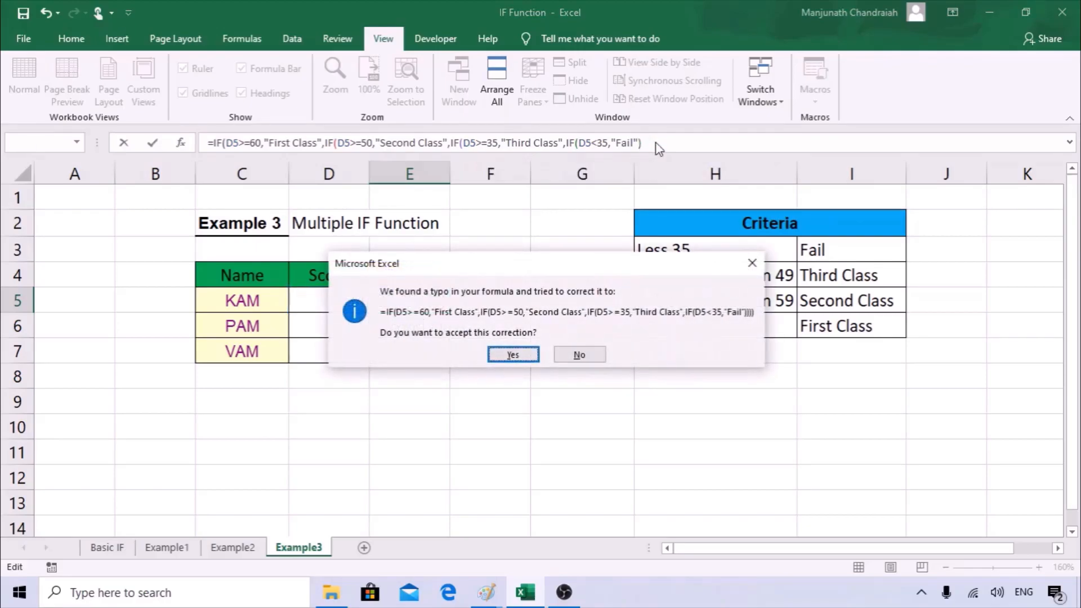
pyautogui.click(510, 354)
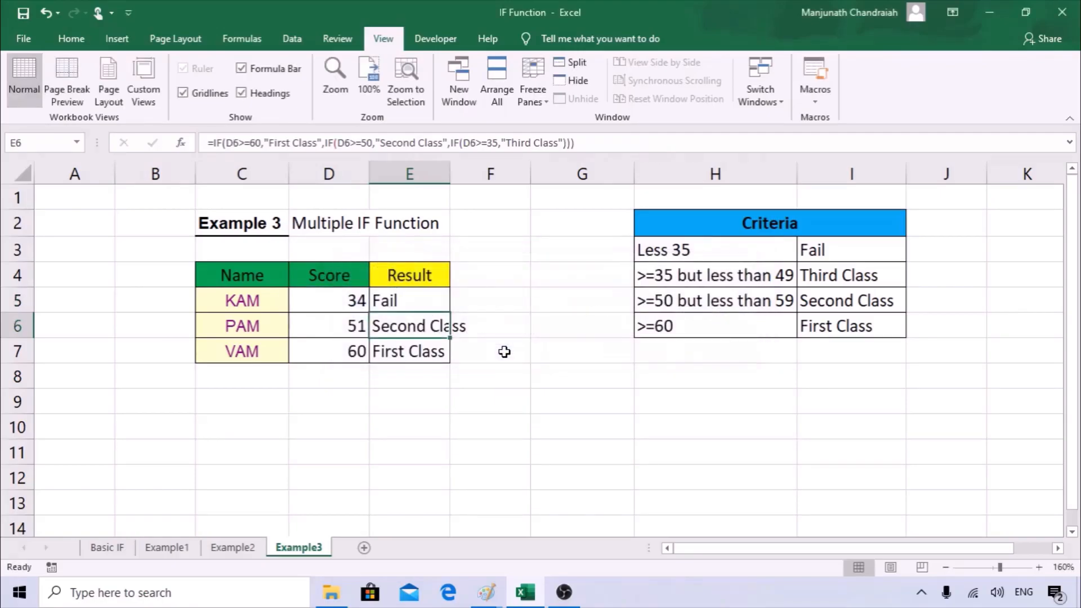
# Fill the four-level IF formula from E5 down to E7 and select E5 again to review it.
pyautogui.click(425, 304)
pyautogui.moveTo(450, 313); pyautogui.dragTo(450, 363)
pyautogui.click(433, 307)
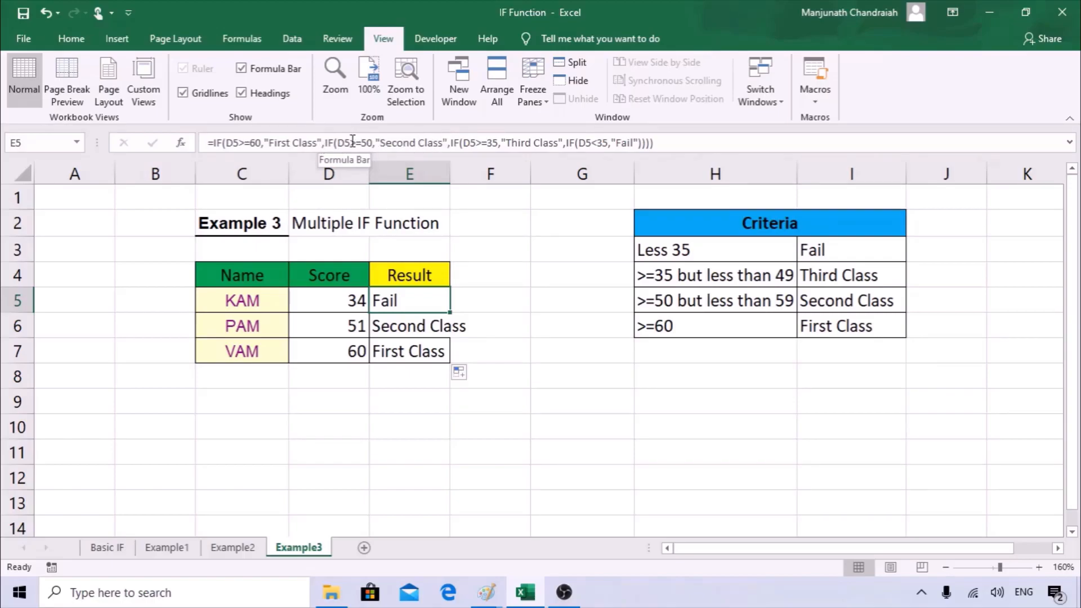
pyautogui.click(466, 323)
pyautogui.click(408, 302)
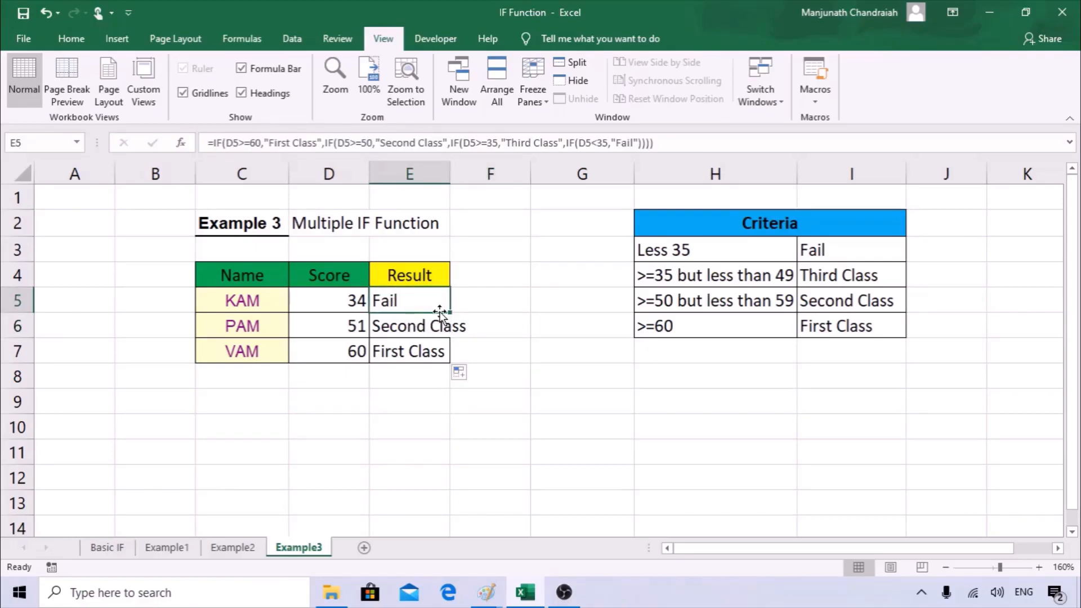